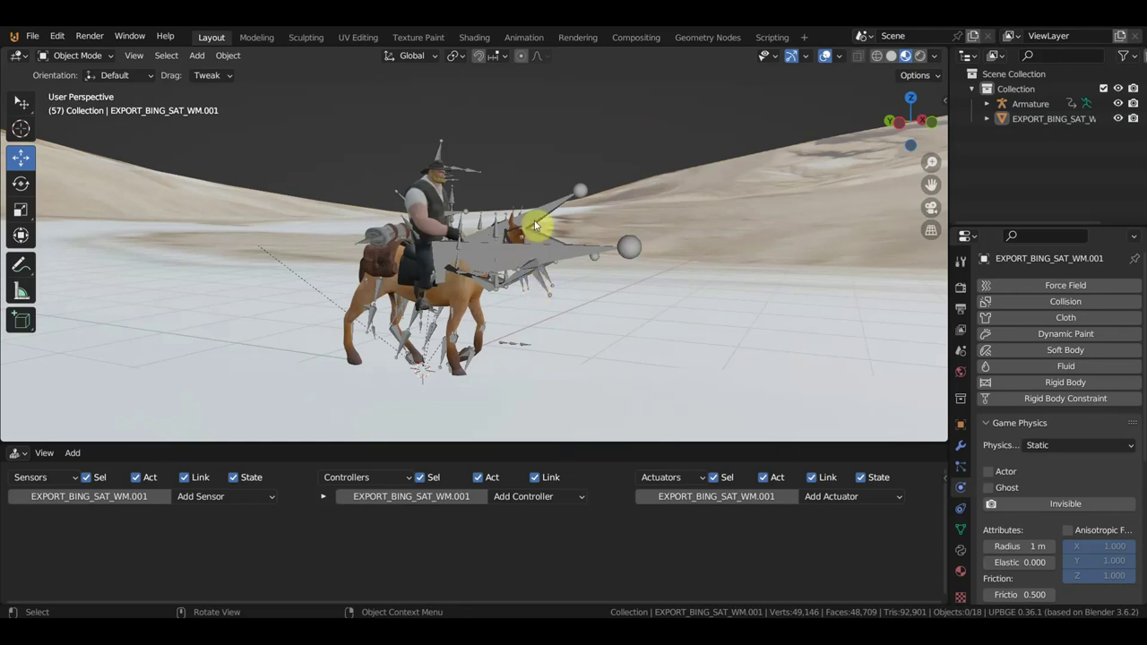
Add a cube and raise it about 0.9 m along Z to sit over the horse and rider.
middle_click_drag(548, 221, 613, 231)
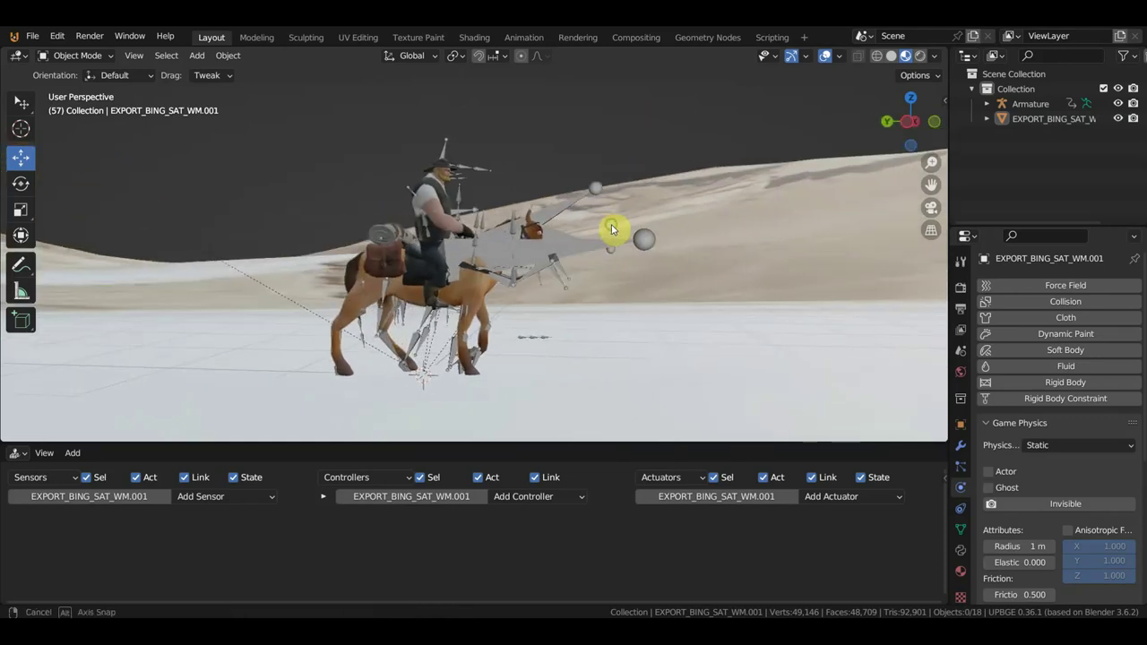
key("shift+a")
mouse_move(610, 231)
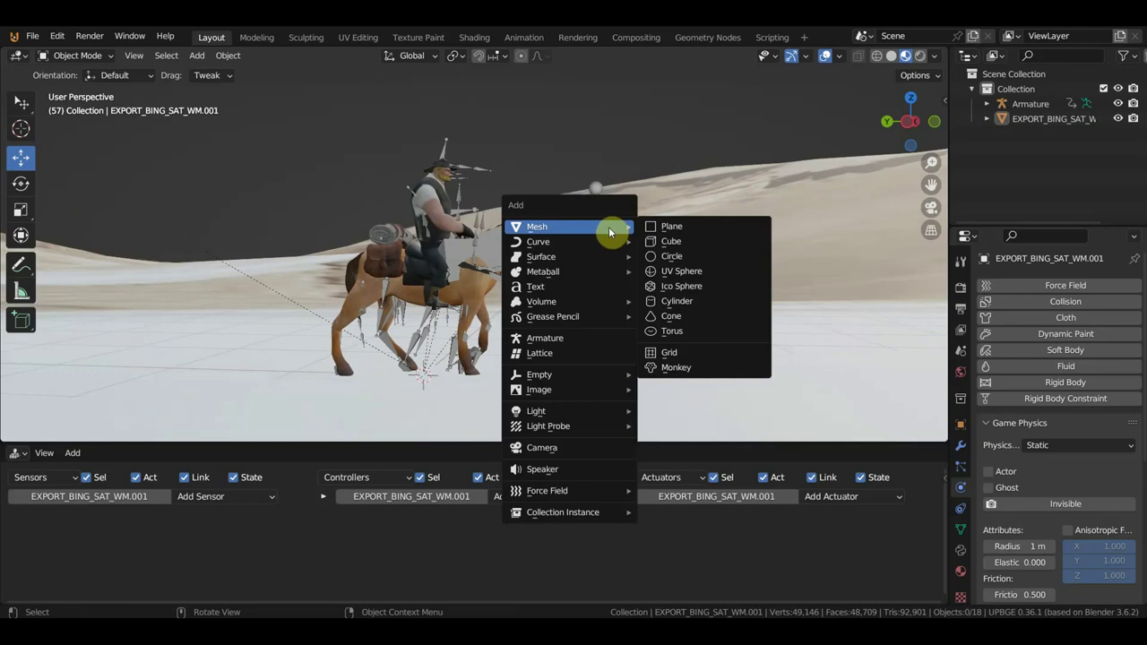
left_click(674, 242)
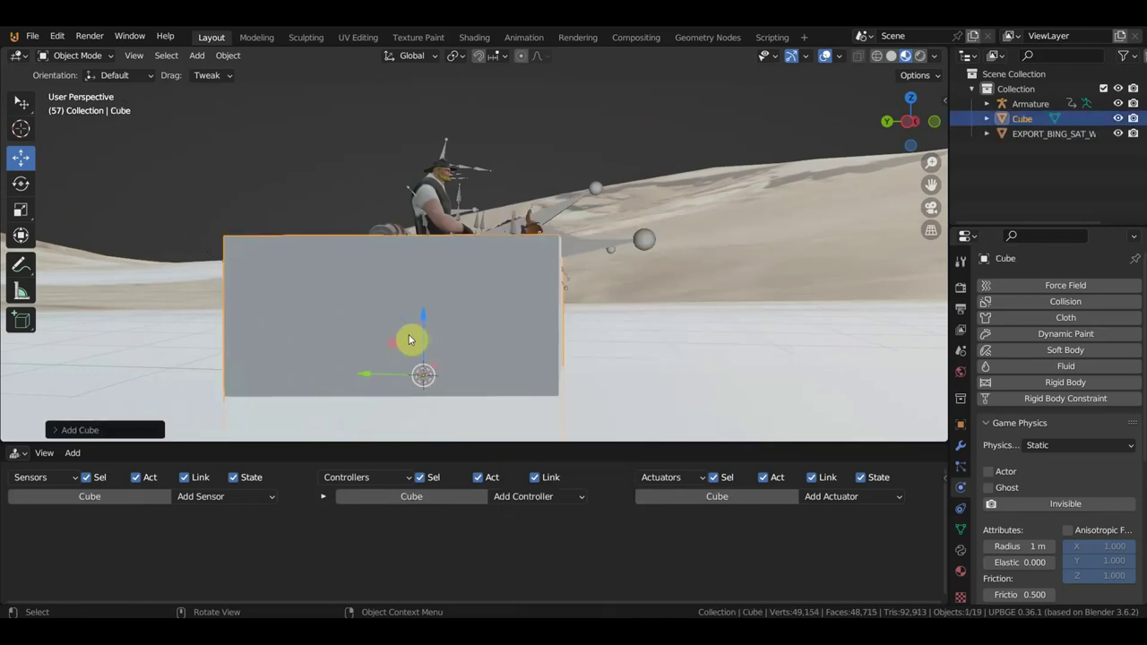
left_click_drag(408, 340, 470, 192)
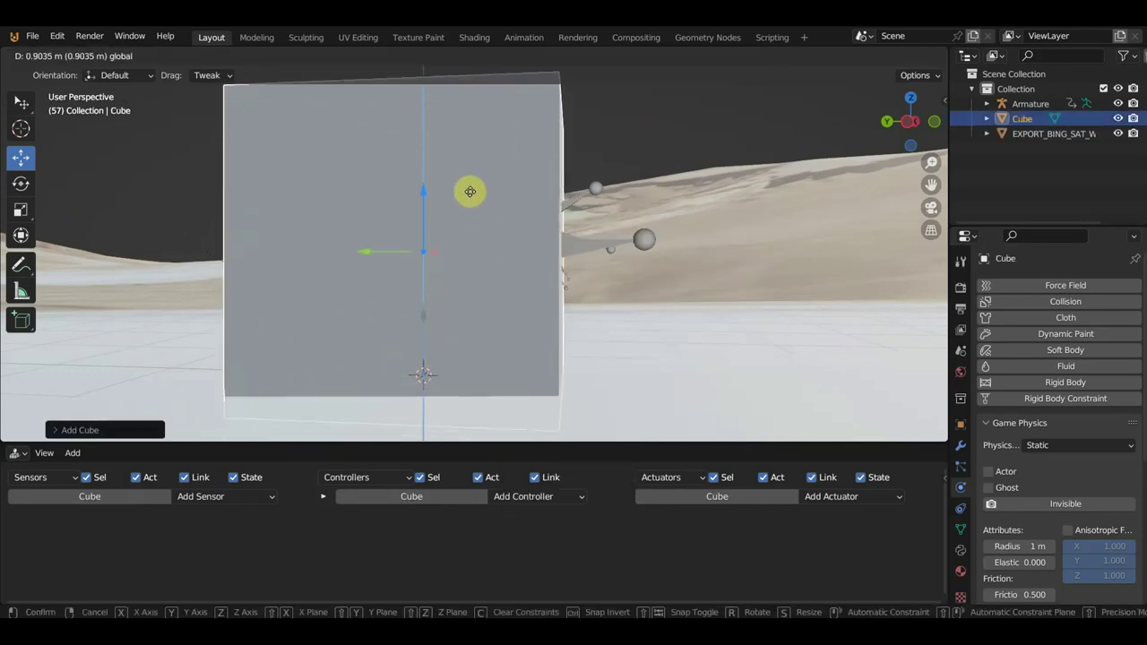
left_click_drag(469, 192, 472, 168)
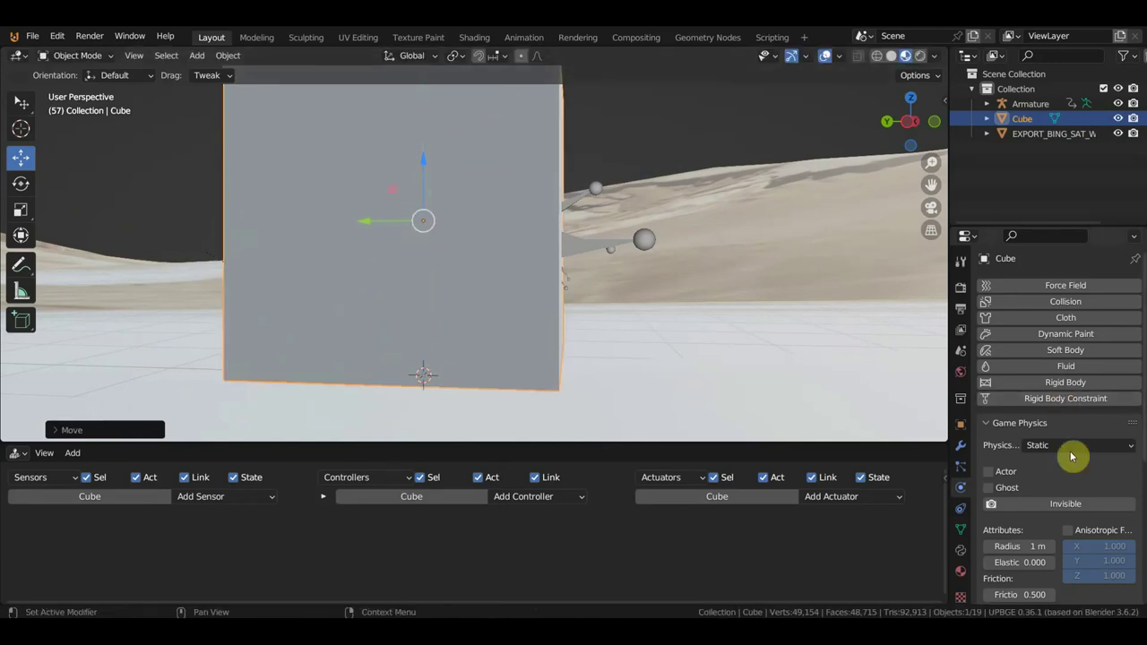
Set the cube's Viewport Display As option to Bounds, leaving only a box outline.
left_click(962, 425)
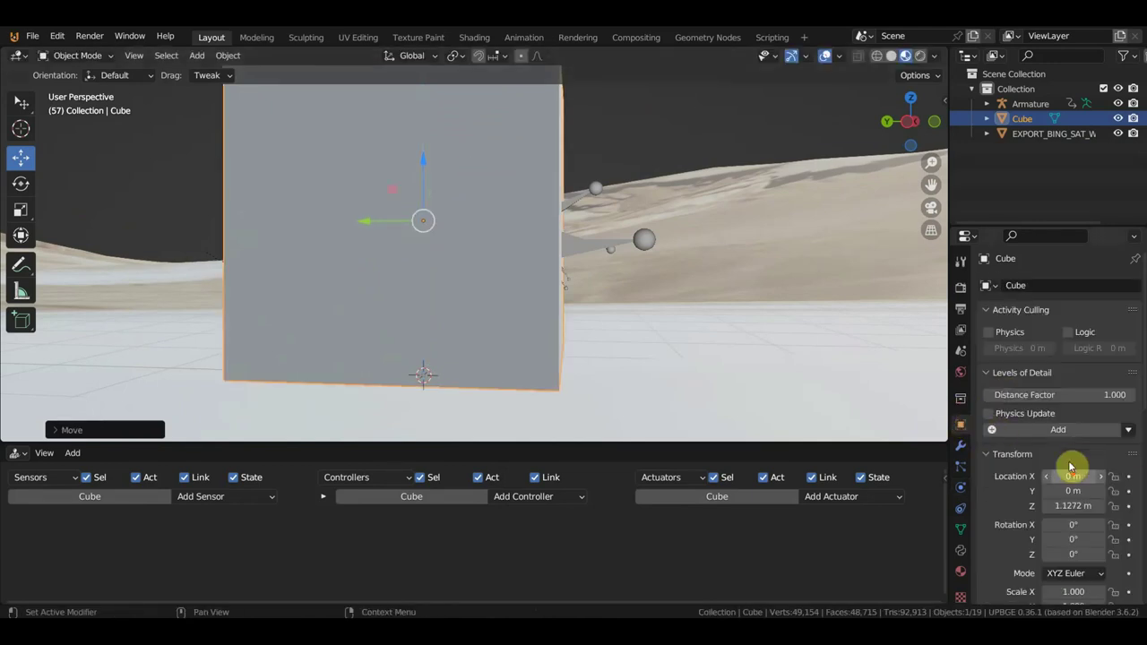
scroll(1066, 472, "down", 5)
scroll(1072, 482, "down", 5)
scroll(1099, 559, "down", 1)
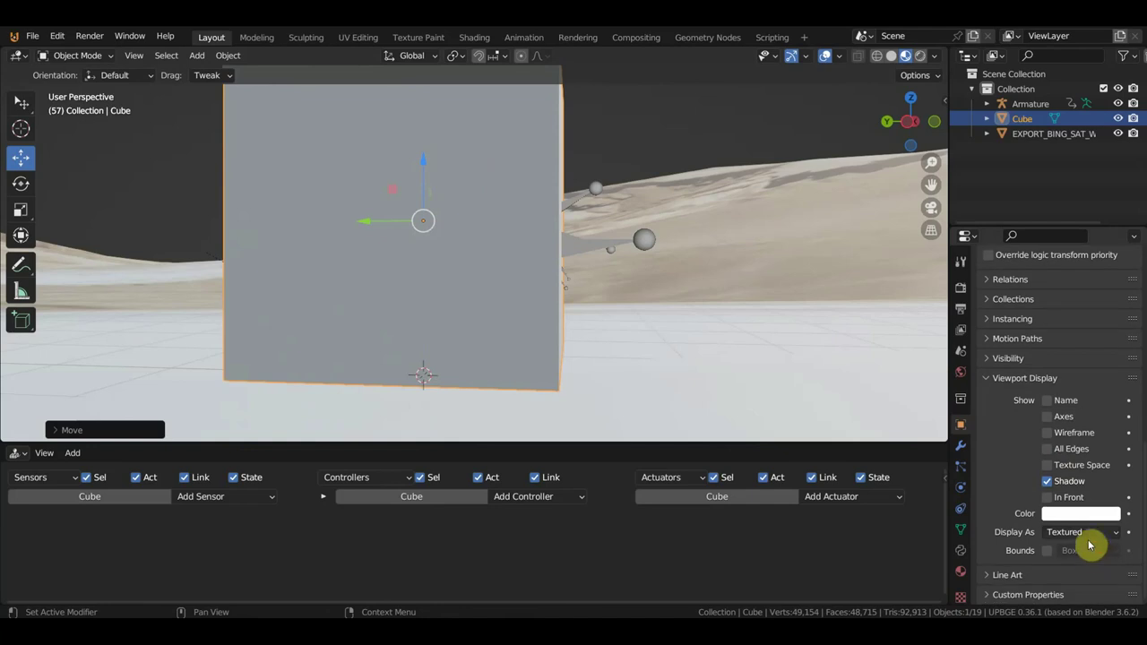
left_click(1088, 536)
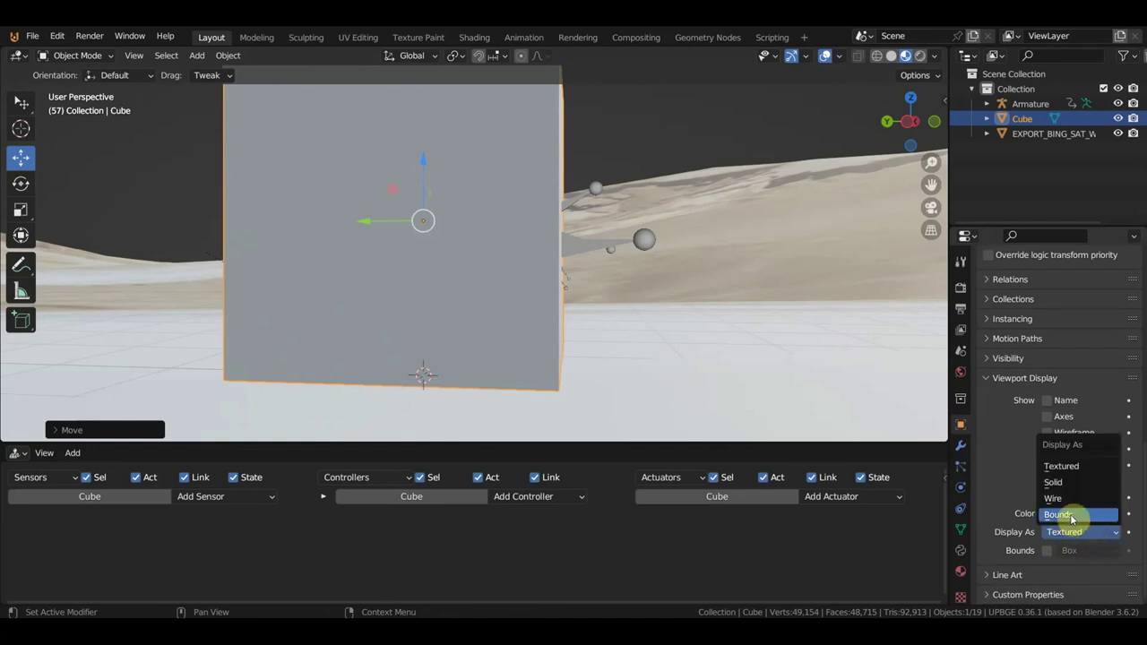
left_click(1071, 518)
mouse_move(665, 273)
middle_mouse_down()
mouse_move(617, 281)
mouse_move(654, 289)
middle_mouse_up()
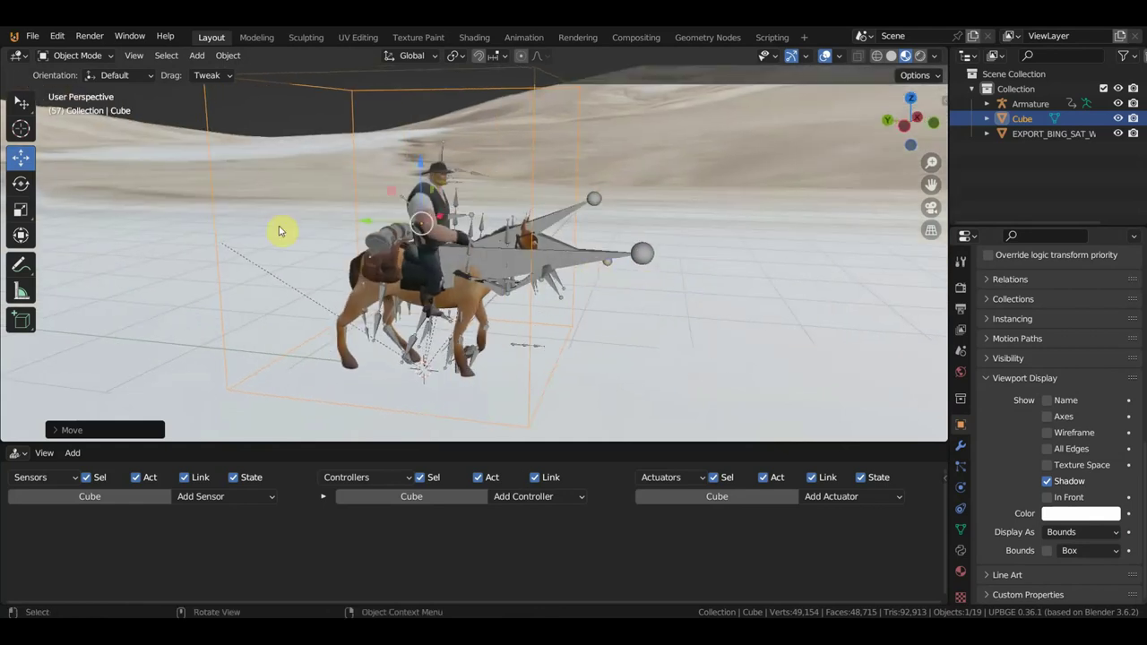
Slide the box along Y over the rider and narrow it to the rider's width.
scroll(425, 259, "down", 2)
middle_click_drag(473, 254, 498, 247)
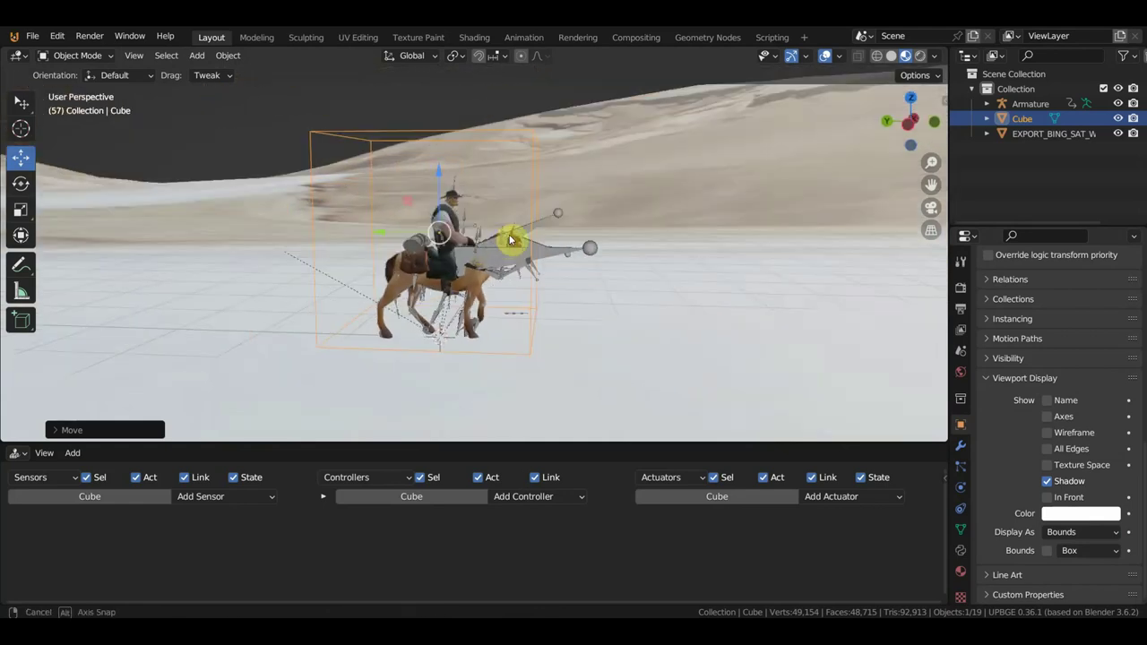
left_click_drag(378, 235, 402, 239)
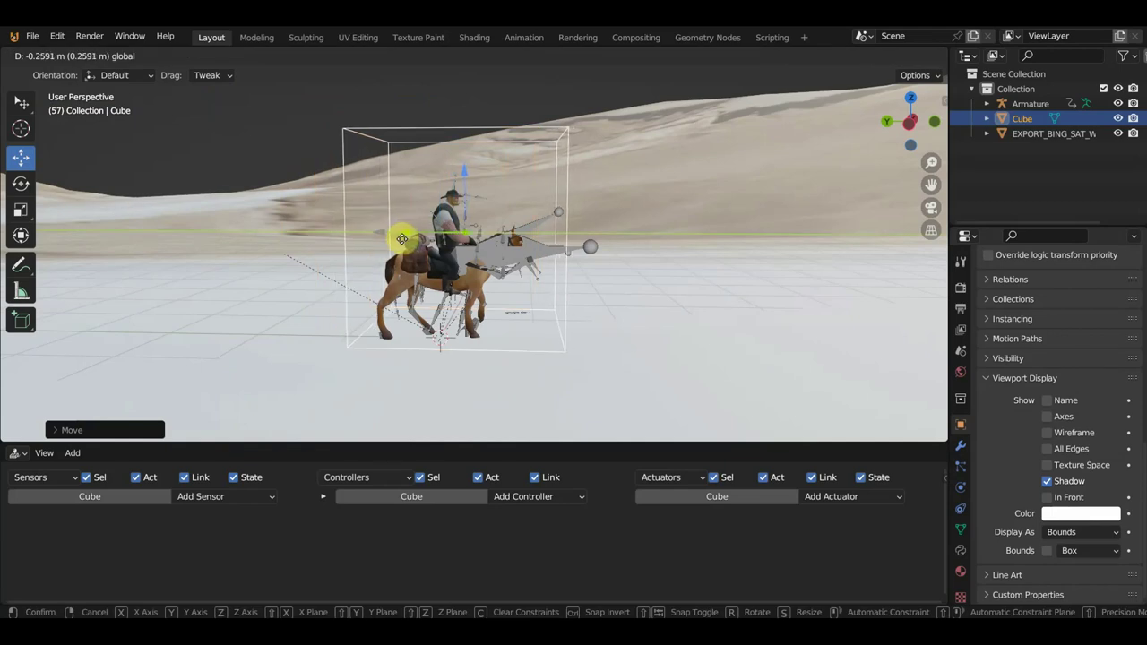
middle_click_drag(412, 244, 527, 242)
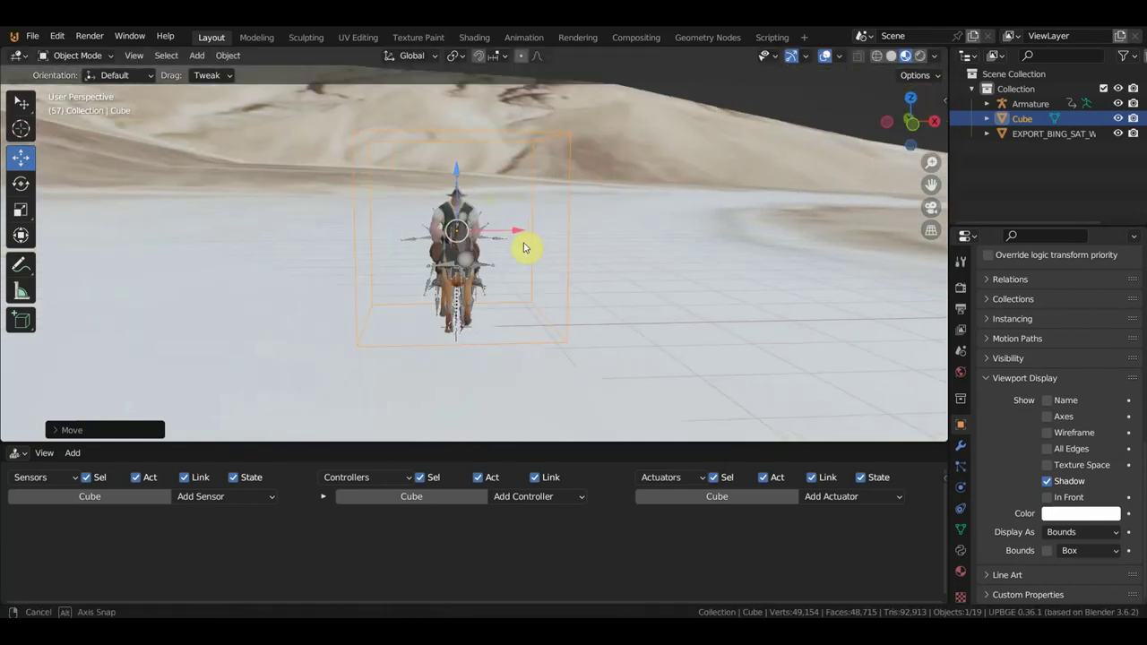
left_click(21, 235)
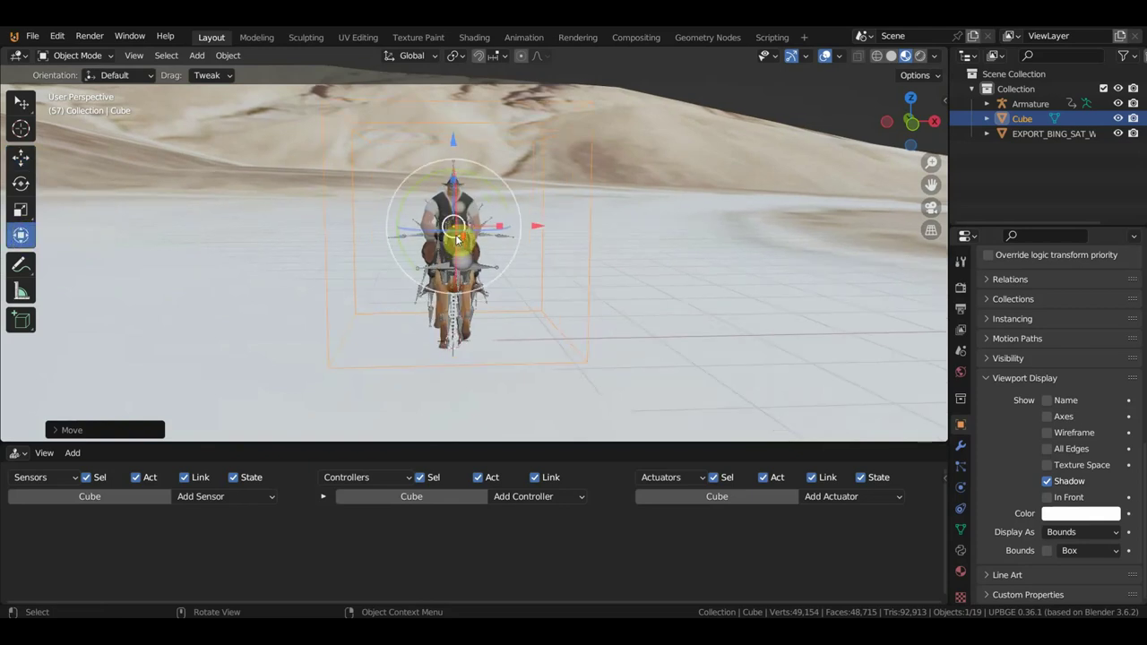
scroll(457, 233, "up", 2)
mouse_move(491, 219)
left_mouse_down()
mouse_move(470, 219)
mouse_move(482, 219)
left_mouse_up()
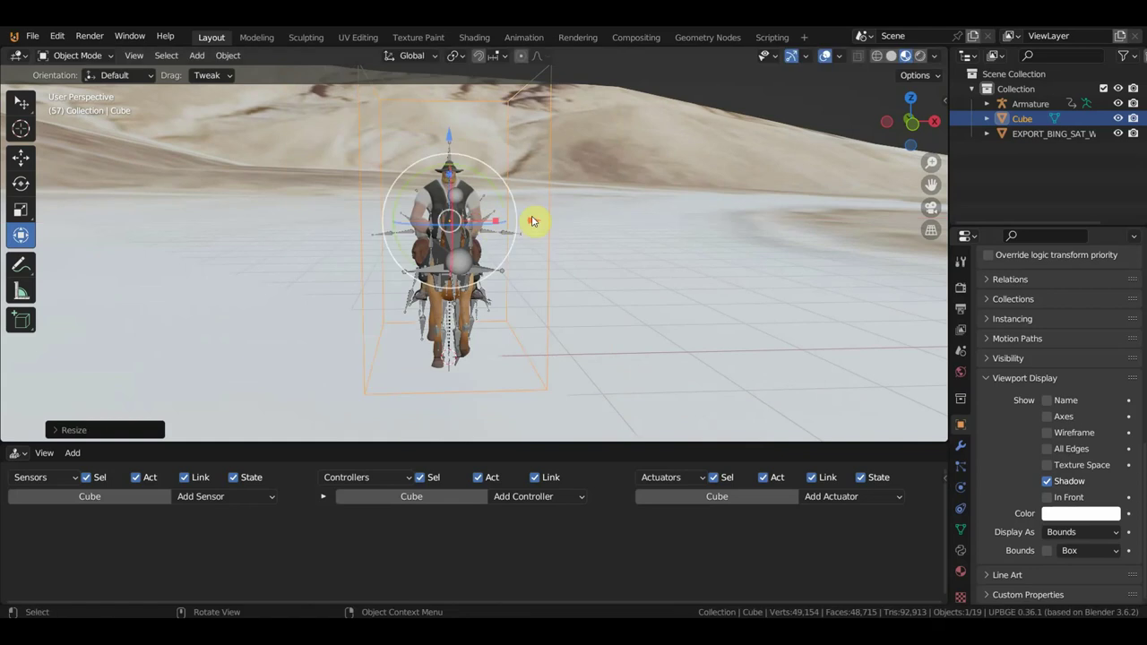
Shorten the box along Z, lower it slightly, and apply its scale.
scroll(552, 235, "down", 3)
middle_click_drag(576, 239, 687, 239)
scroll(661, 238, "up", 3)
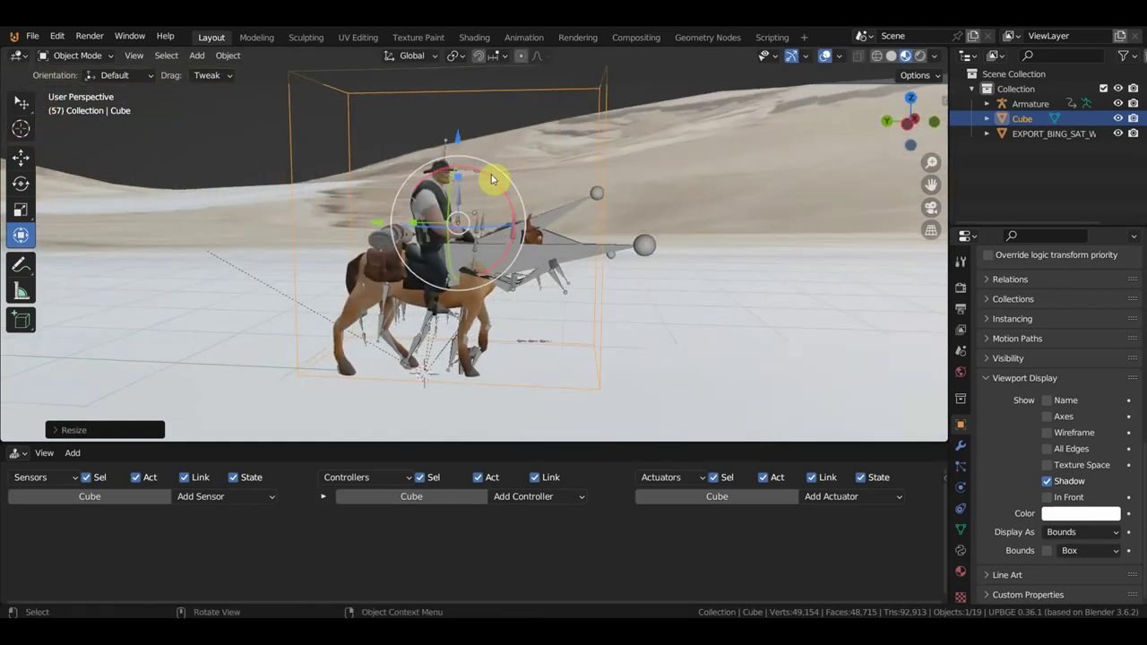
key("s")
key("z")
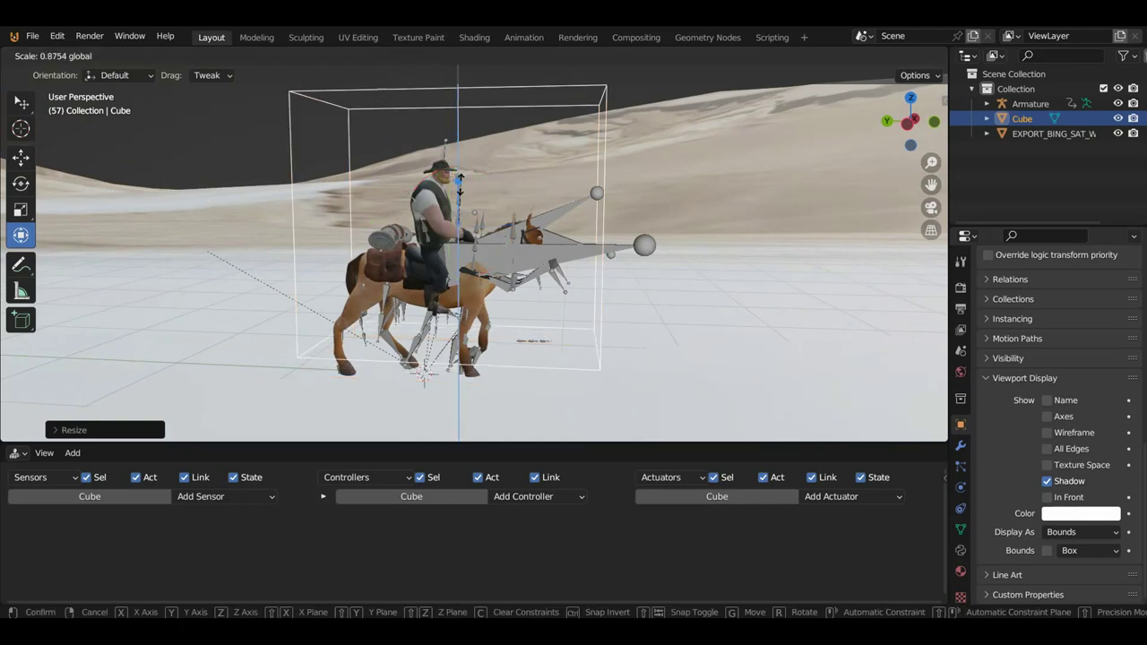
left_click(464, 176)
left_click_drag(464, 146, 458, 169)
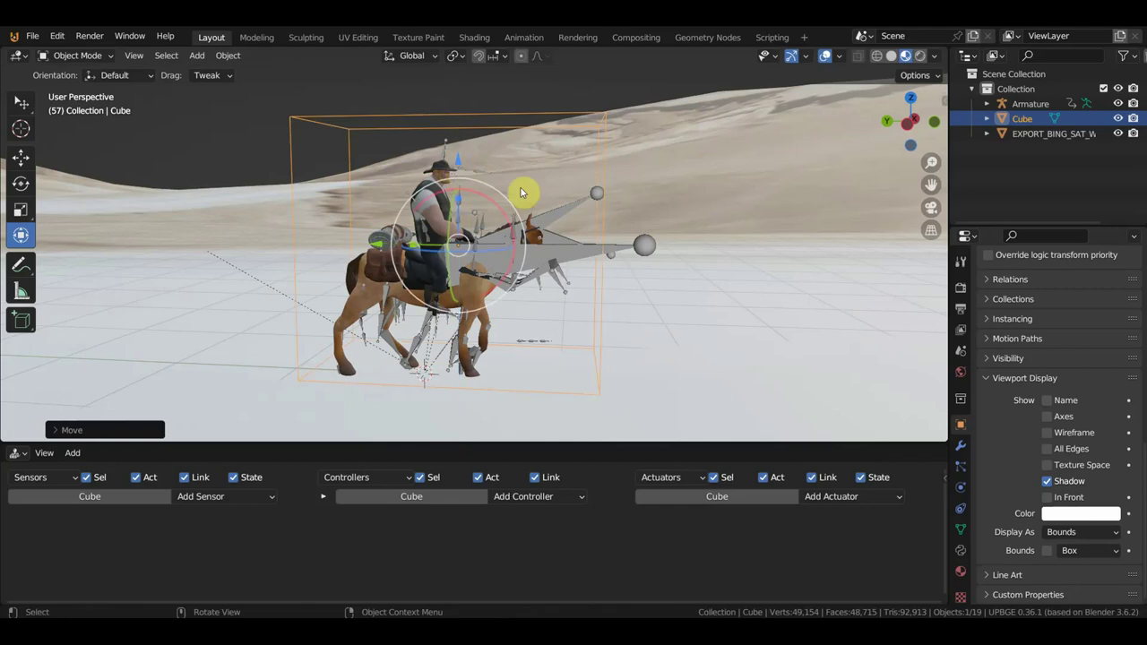
key("ctrl+a")
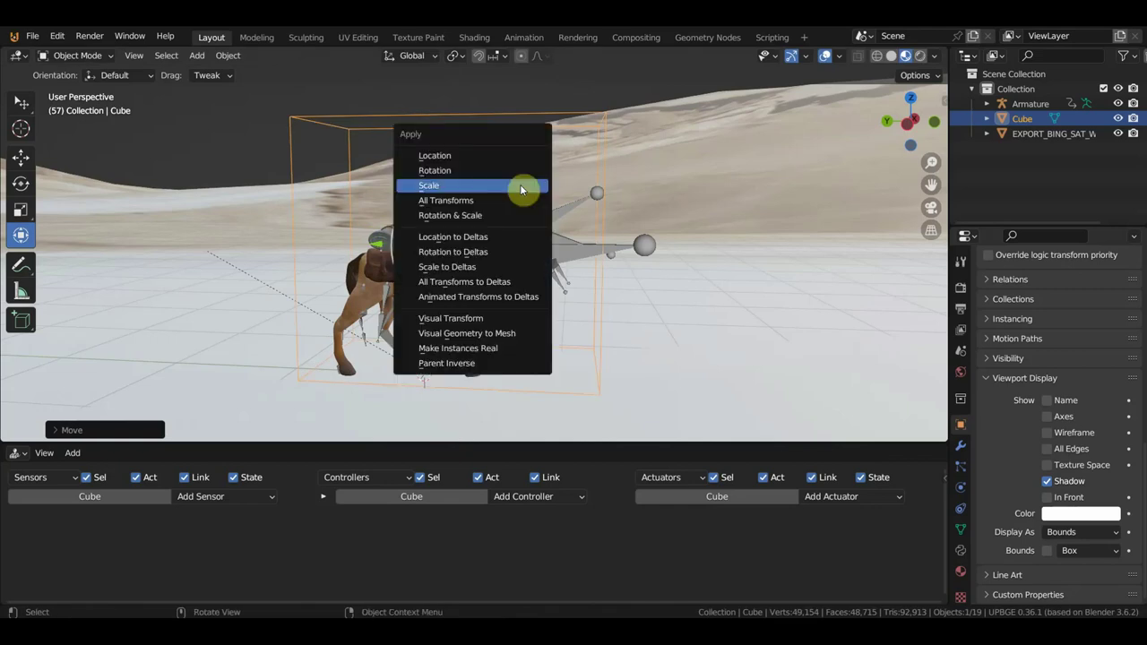
left_click(522, 189)
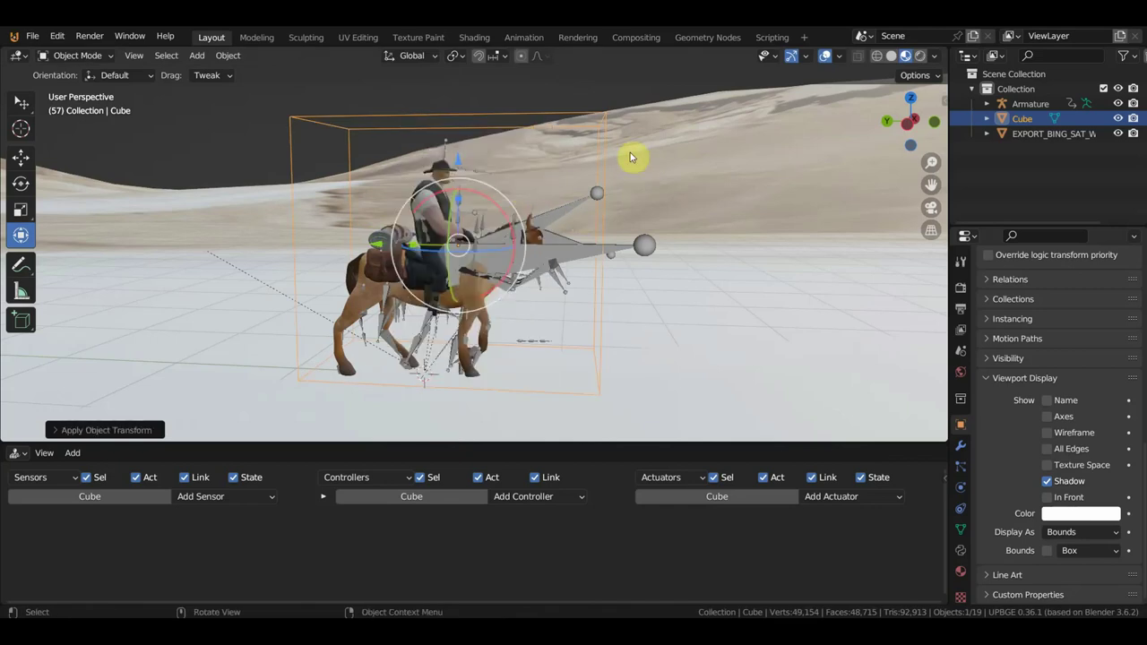
Change the cube's bounds display shape to Capsule.
middle_click_drag(309, 242, 599, 248)
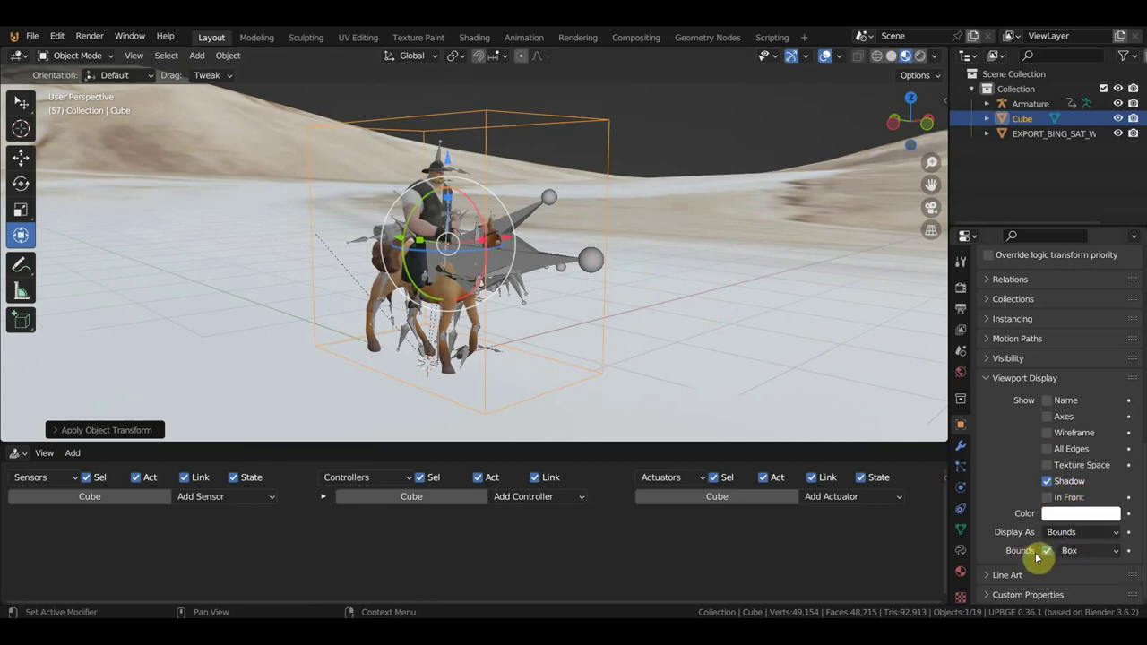
left_click(1076, 552)
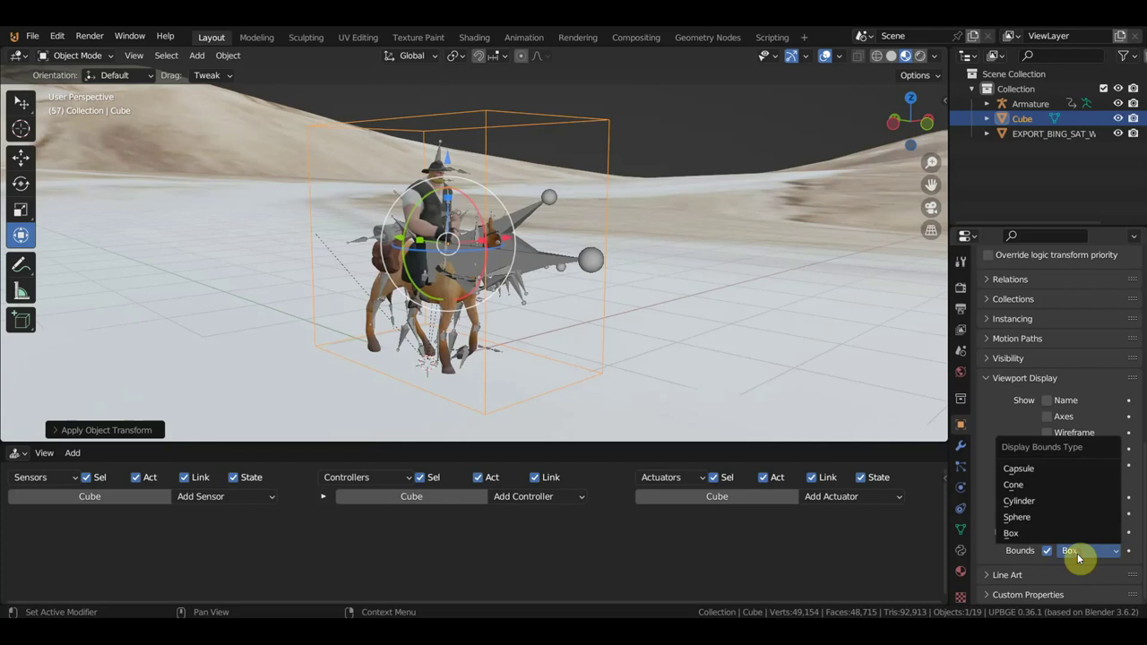
left_click(1045, 470)
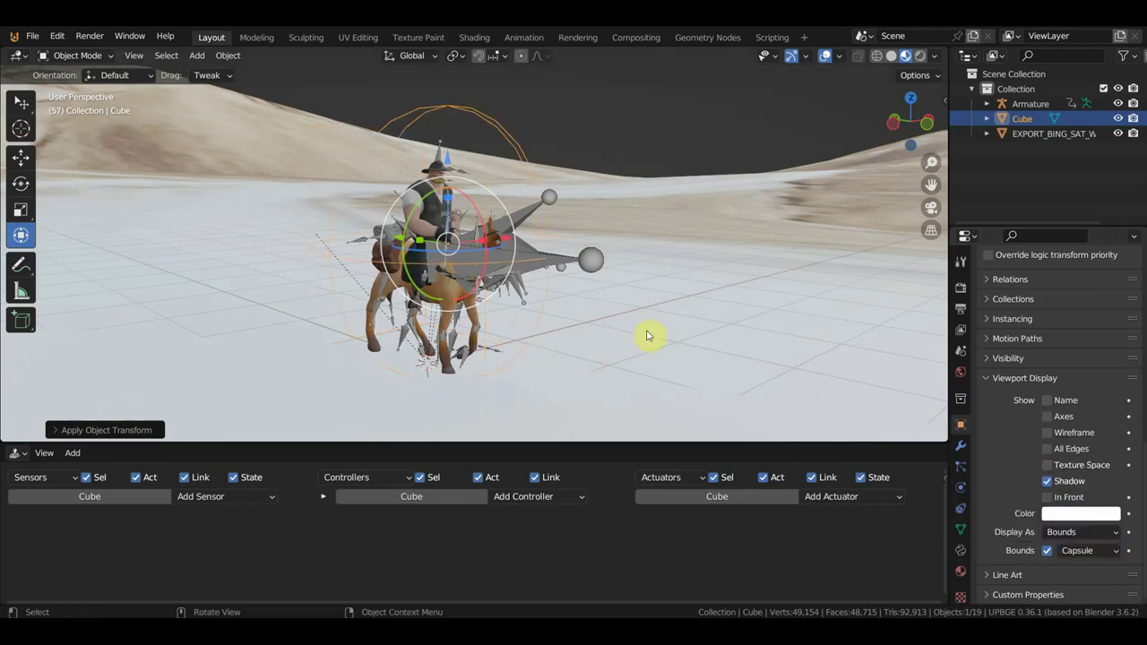
Check the capsule outline in Solid shading, then return to Material Preview.
middle_click_drag(649, 336, 703, 195)
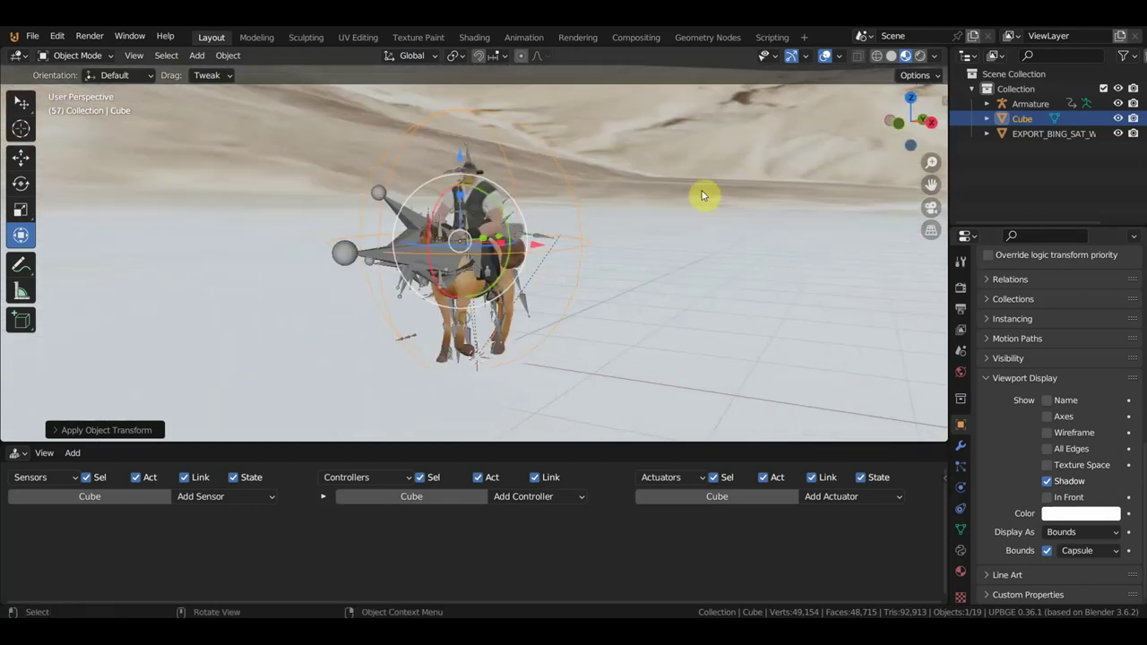
left_click(891, 56)
mouse_move(762, 199)
middle_mouse_down()
mouse_move(622, 241)
mouse_move(633, 238)
middle_mouse_up()
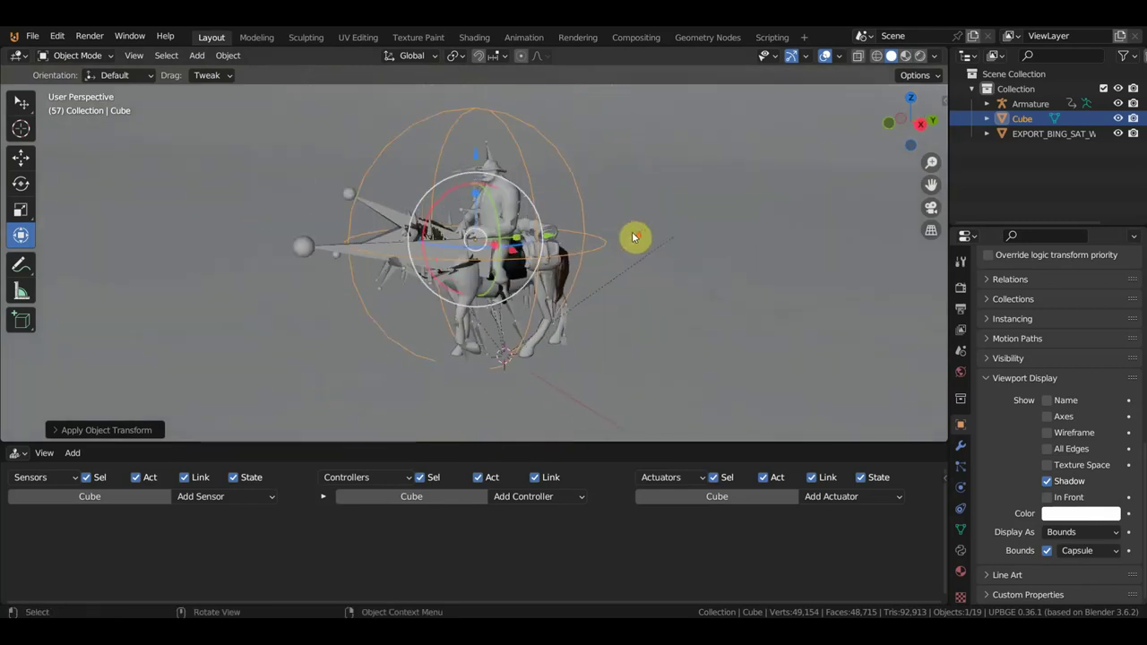
left_click(906, 55)
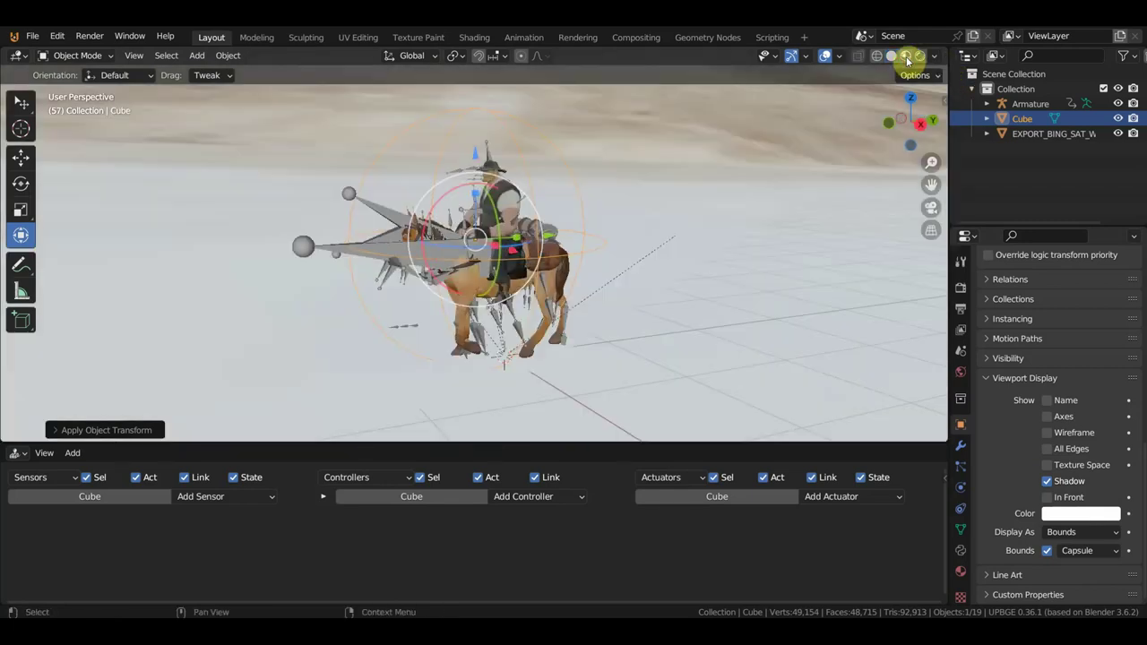
scroll(512, 192, "up", 2)
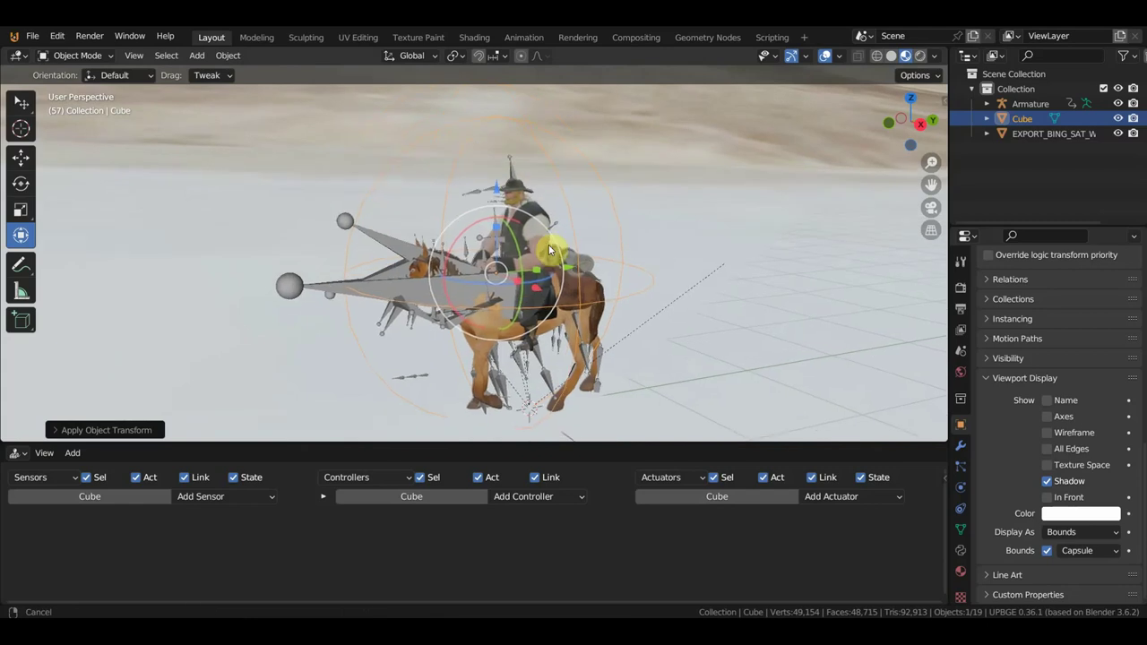
scroll(545, 257, "up", 1)
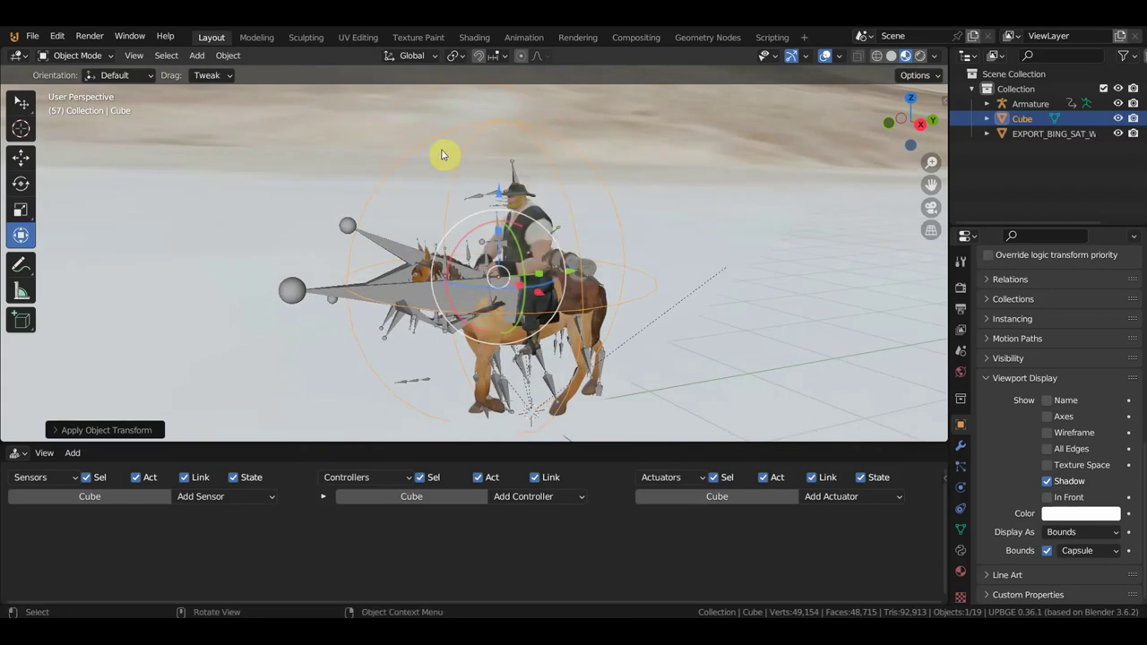
Make the Cube a Character physics actor with Collision Bounds enabled, set to Box.
left_click(961, 446)
left_click(962, 489)
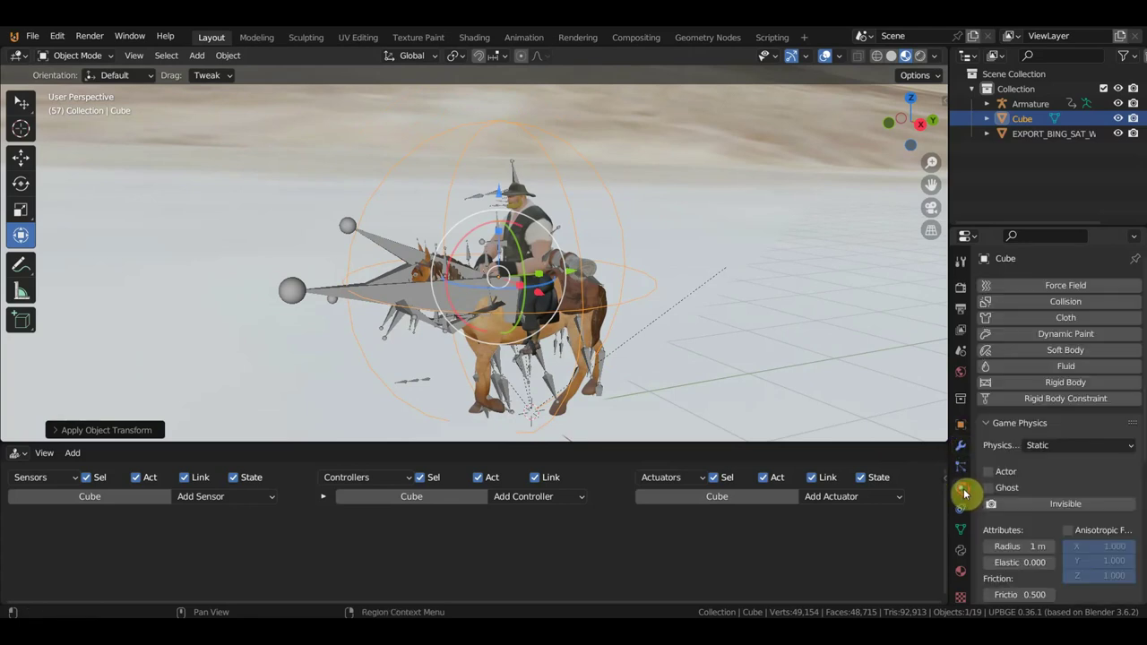
left_click(1038, 445)
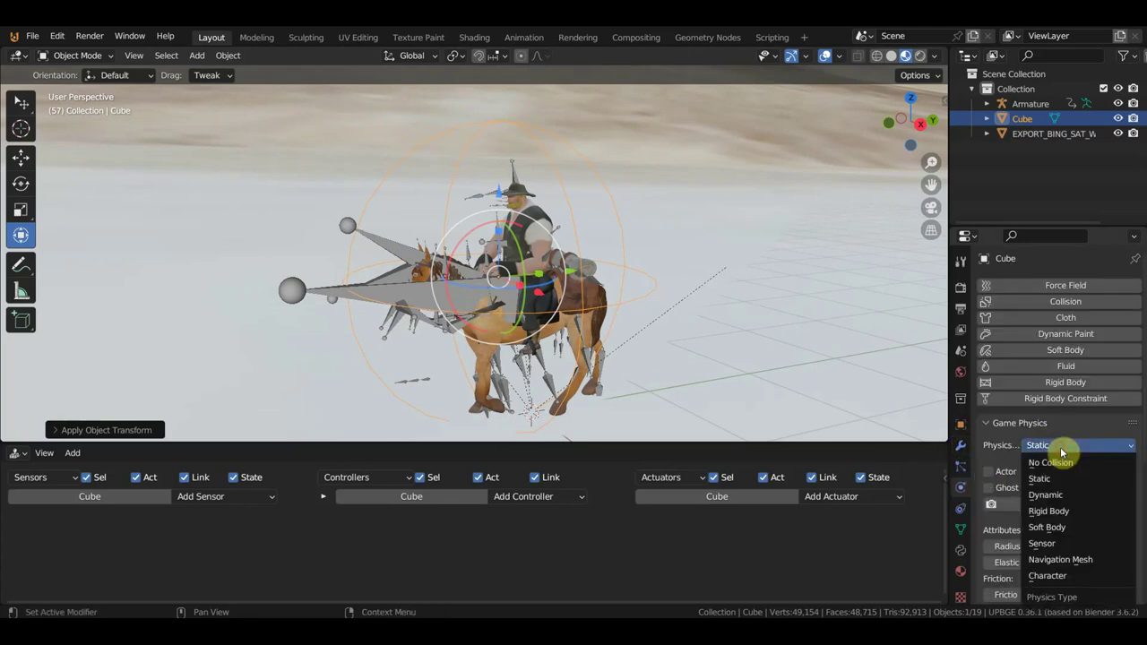
left_click(1049, 576)
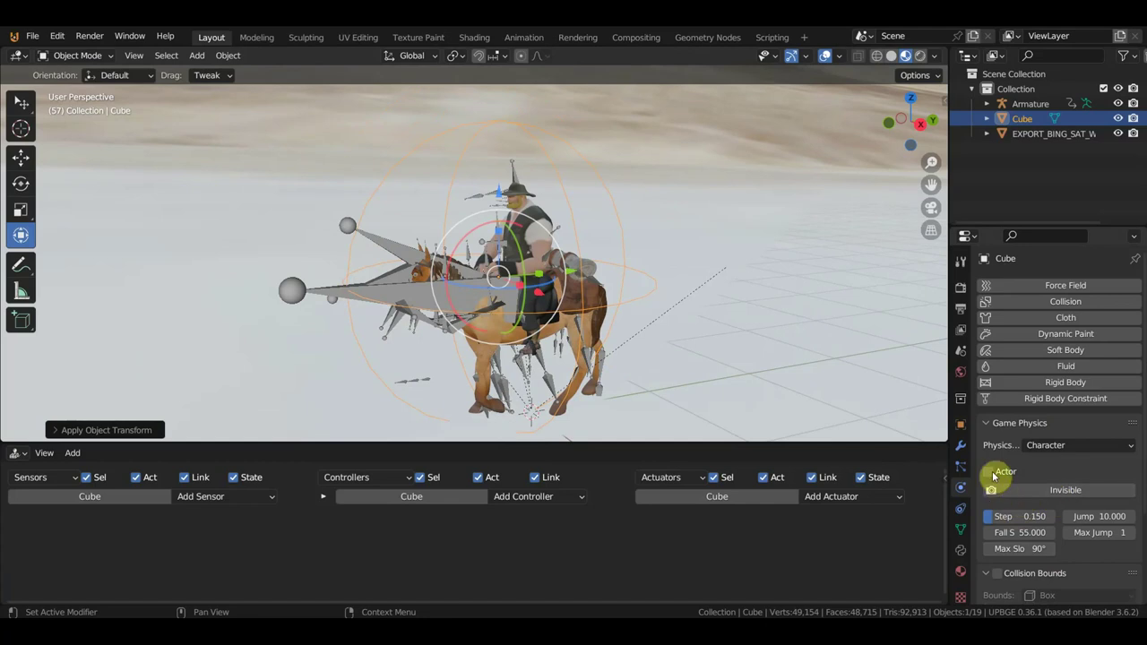
scroll(1029, 479, "down", 3)
scroll(1031, 484, "down", 1)
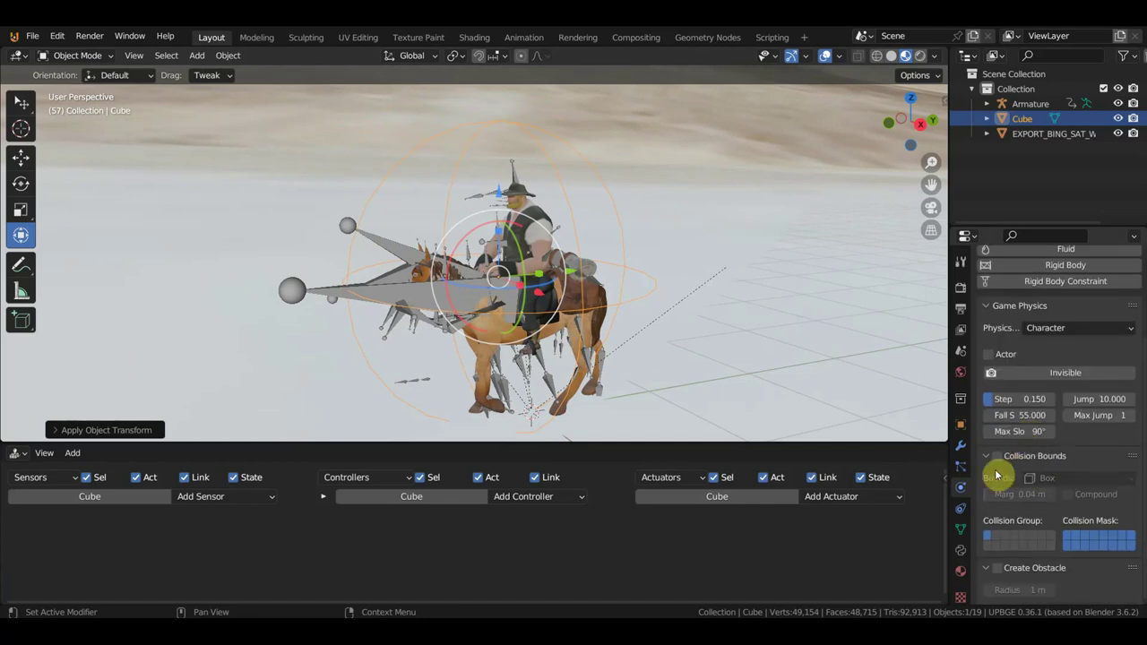
left_click(997, 457)
scroll(1033, 459, "up", 2)
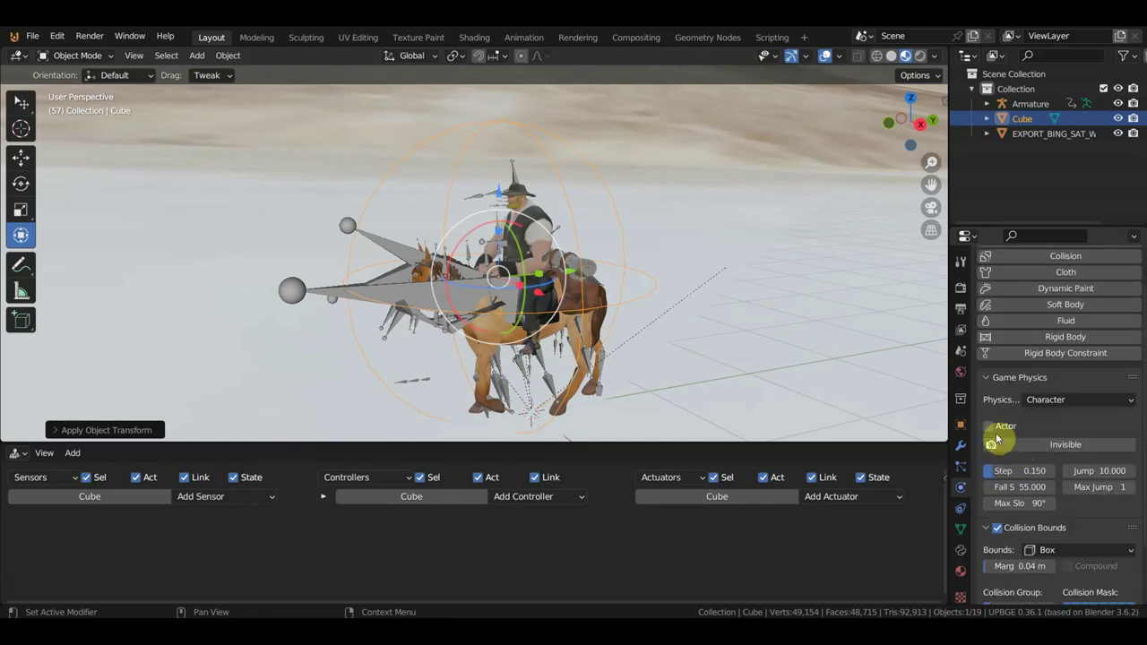
scroll(661, 335, "up", 2)
scroll(656, 336, "up", 2)
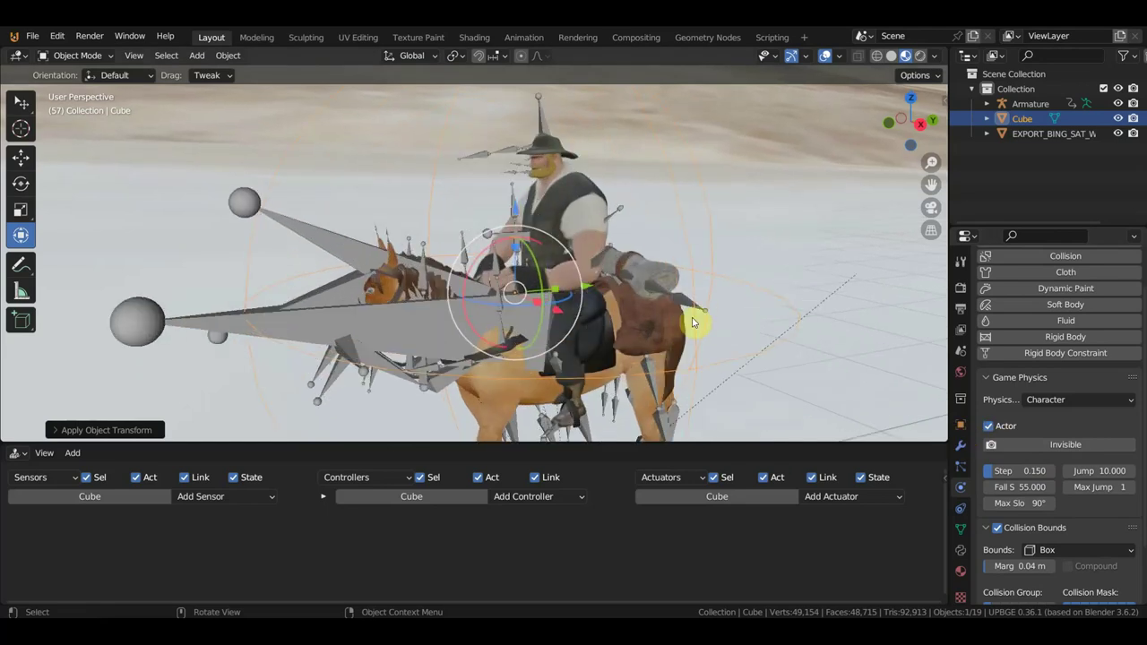
Set the Armature, rider body Extract6_1.001 and bag сумка1_1 to No Collision physics.
left_click(435, 315)
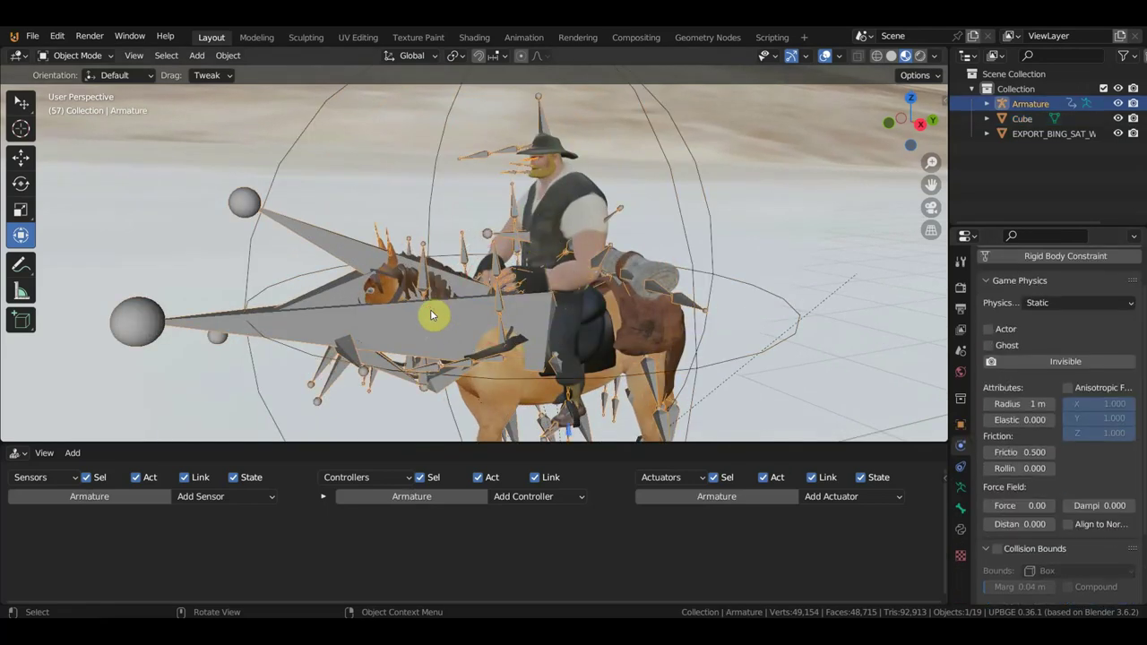
left_click(1047, 304)
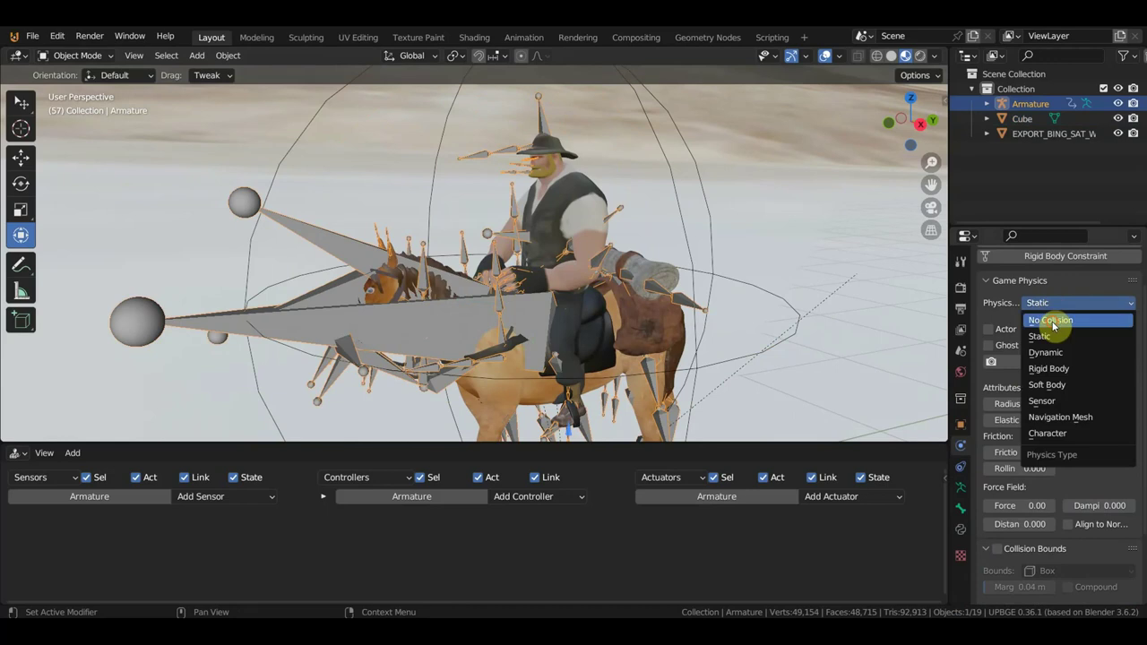
left_click(1054, 325)
left_click(584, 193)
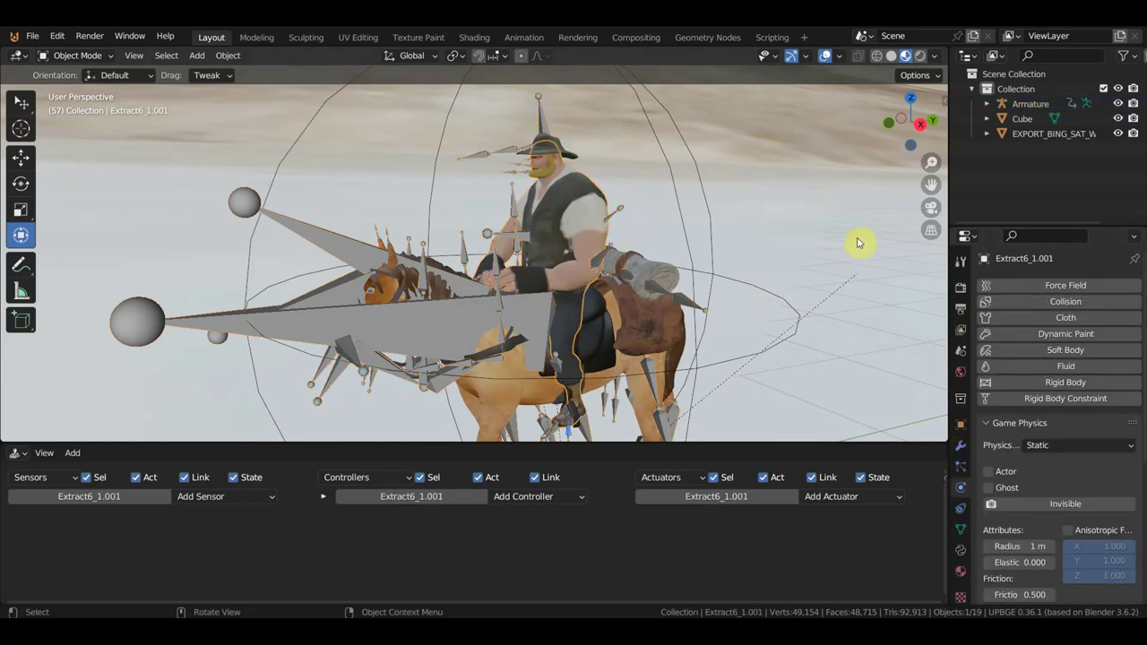
left_click(1058, 446)
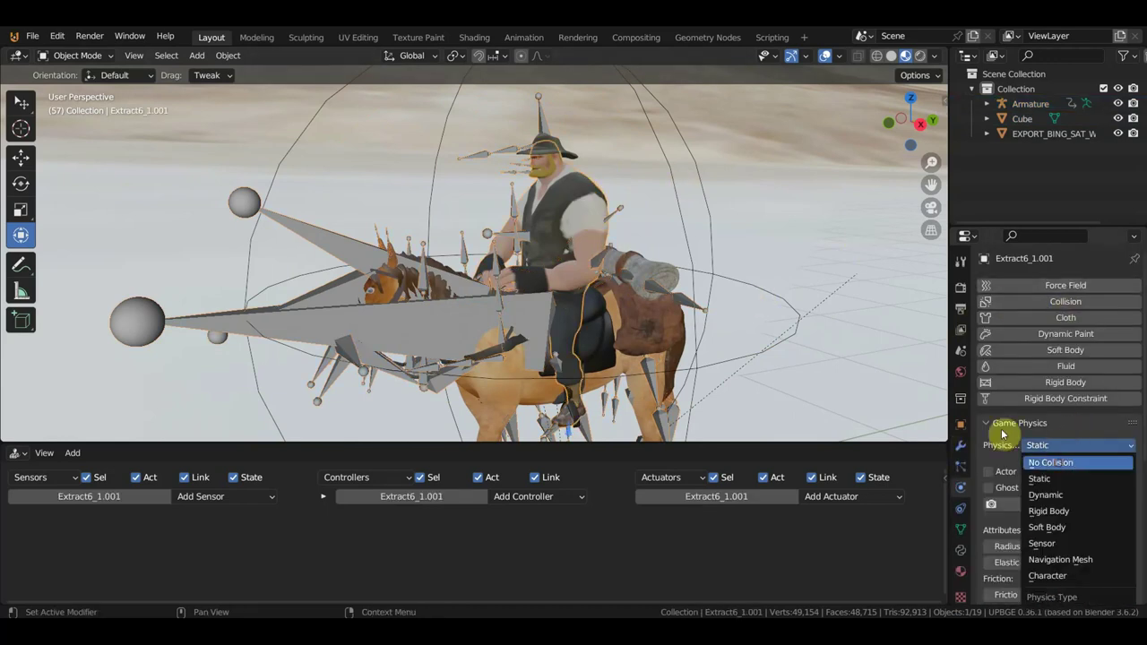
left_click(1052, 462)
left_click(638, 312)
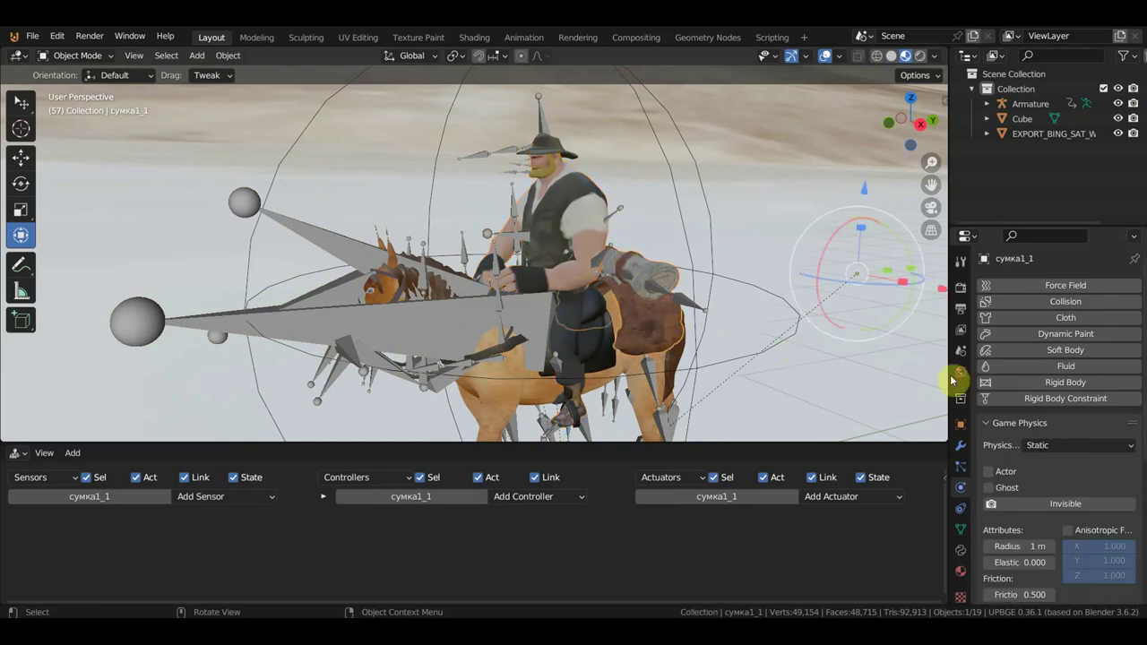
left_click(1044, 445)
left_click(1052, 462)
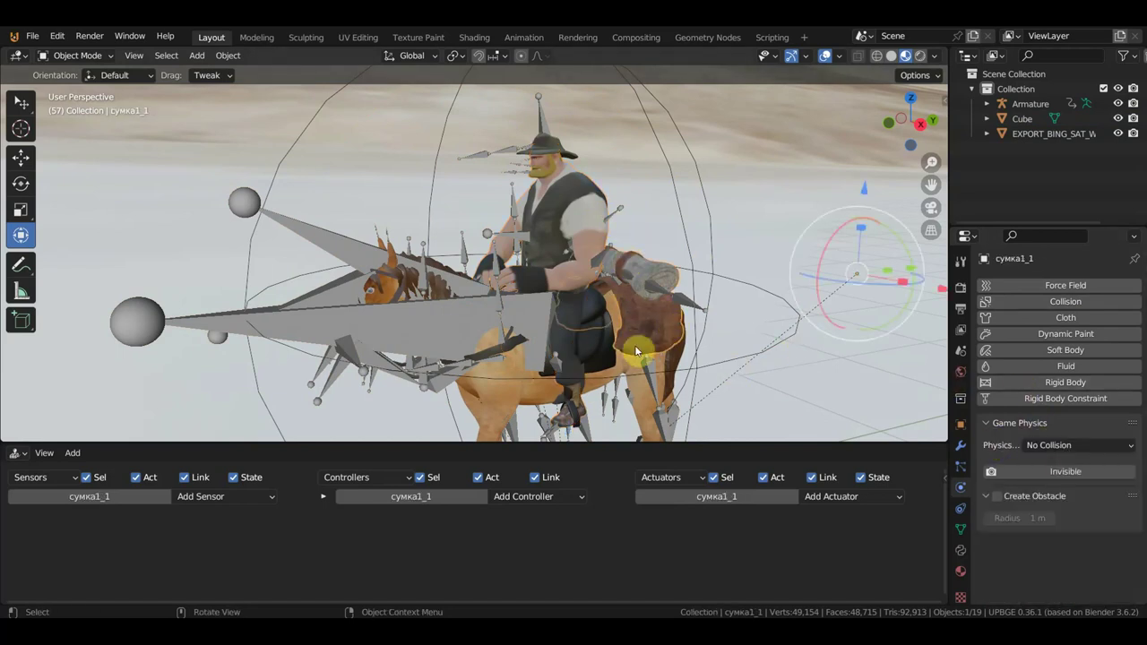
Set the saddle седло, Horse, hat шляпа.001 and t.002 to No Collision physics.
left_click(604, 344)
left_click(1040, 446)
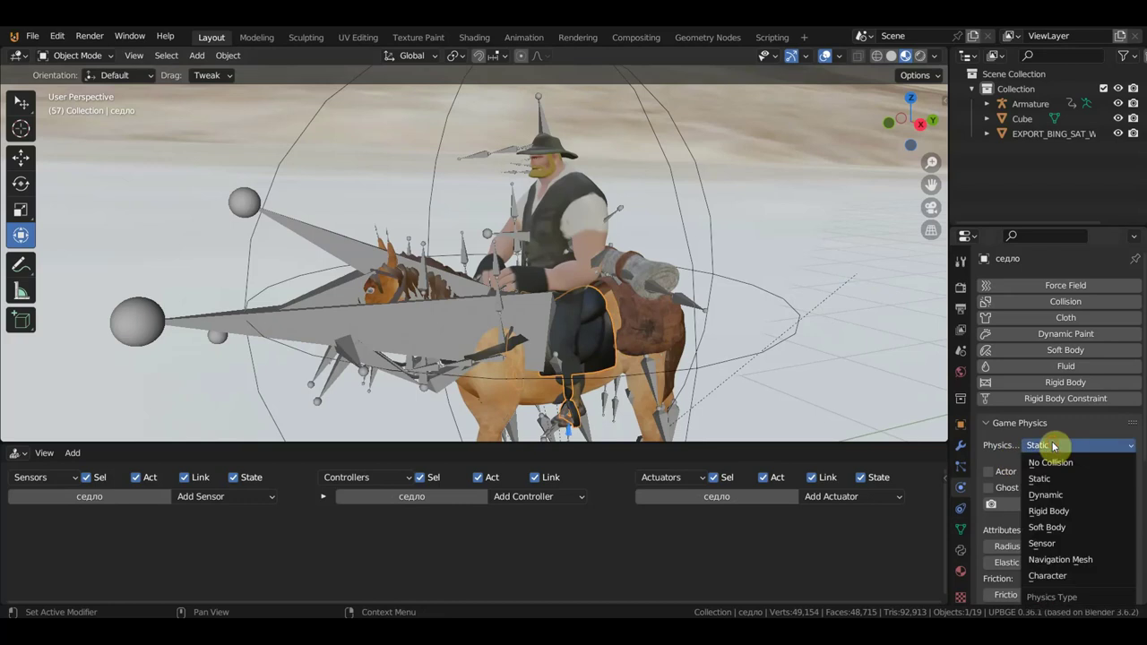
left_click(1039, 463)
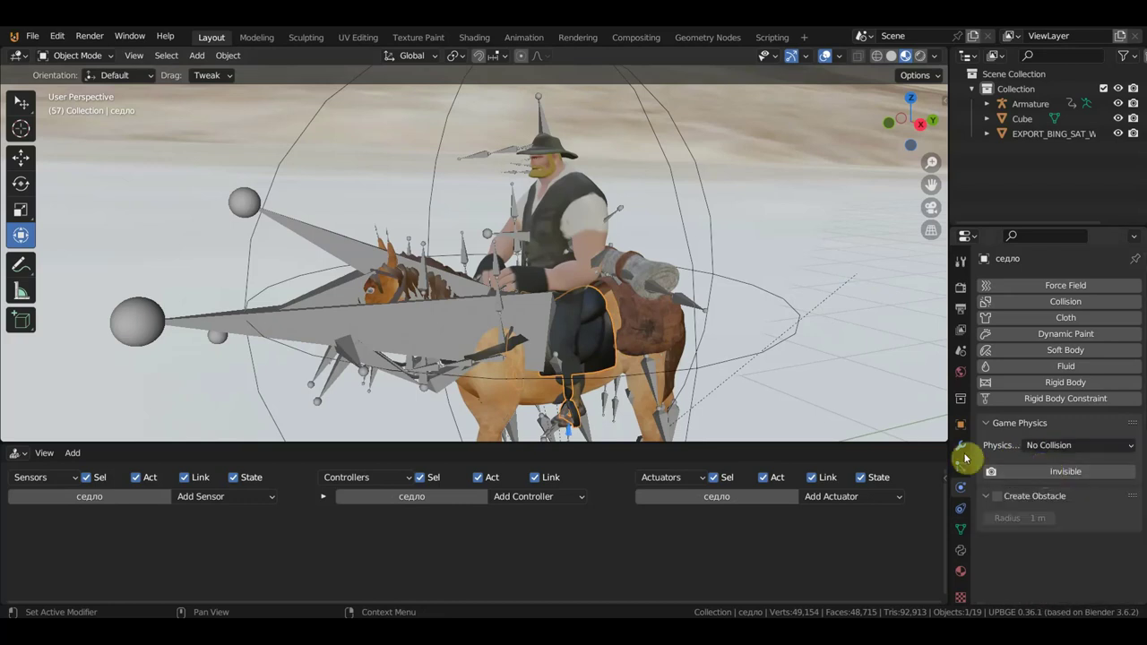
left_click(412, 282)
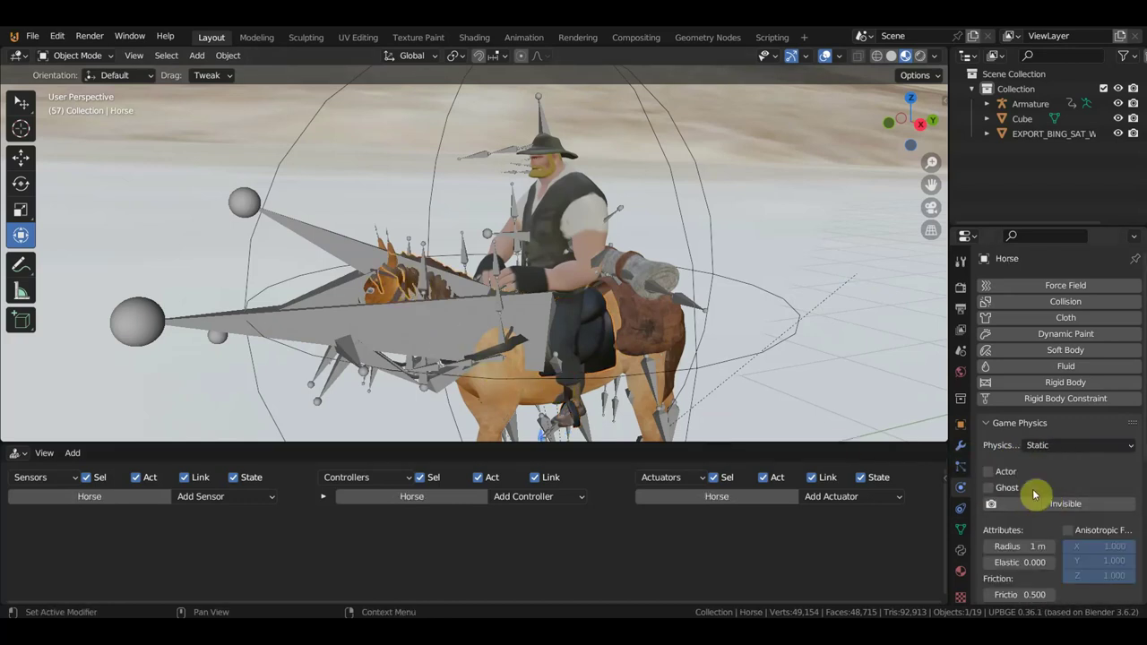
left_click(1049, 447)
left_click(1054, 465)
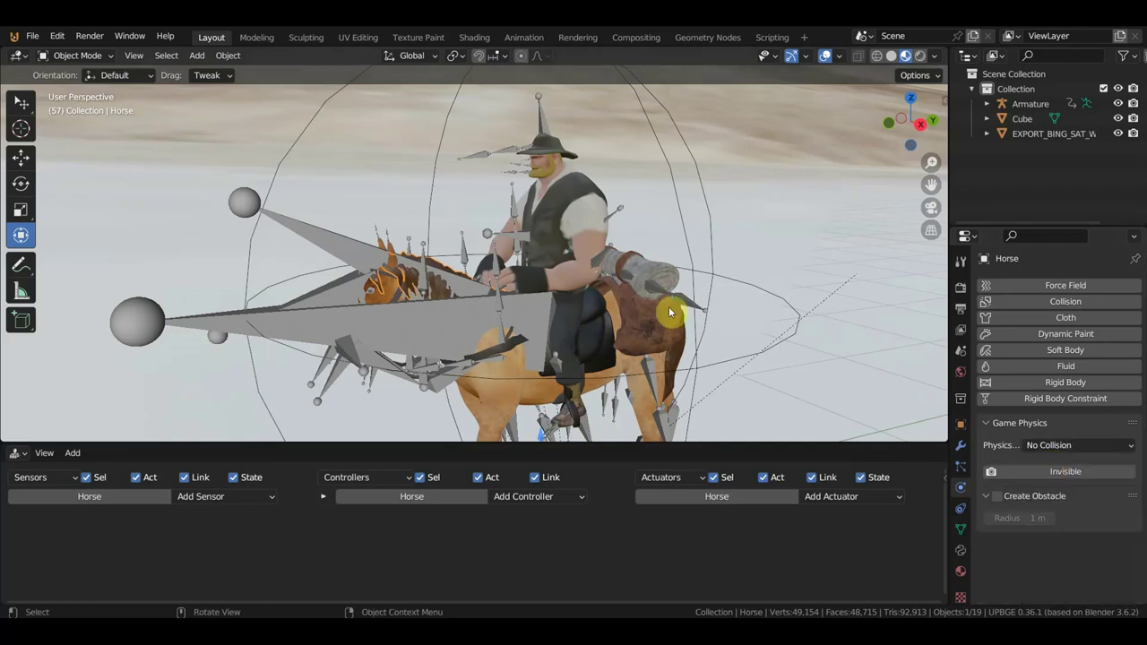
left_click(557, 147)
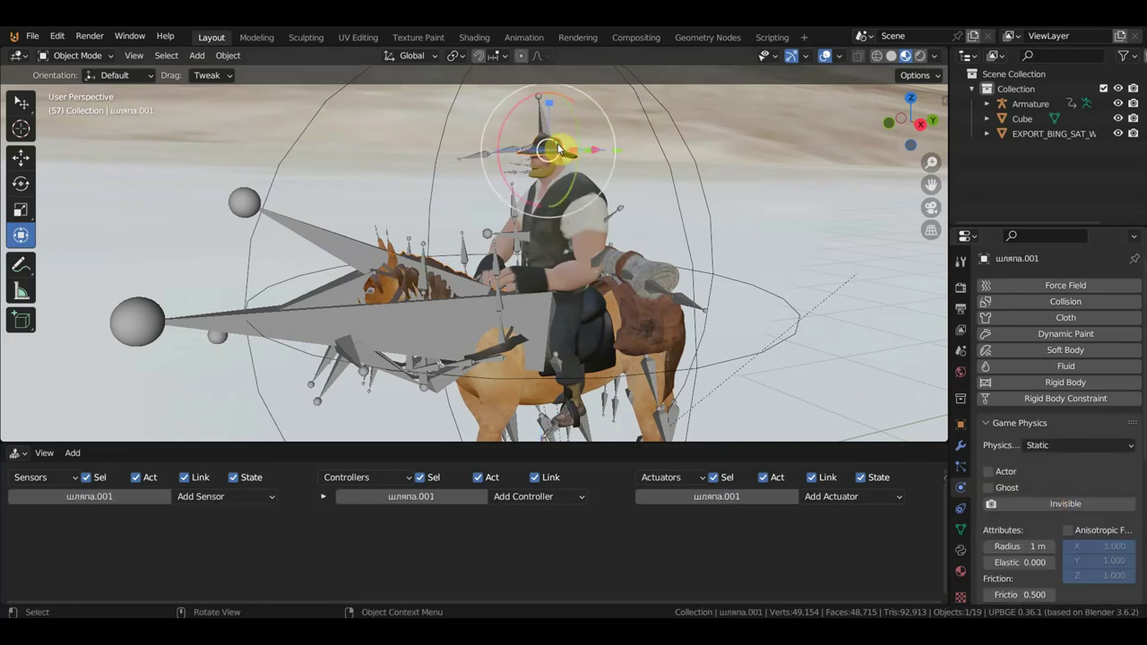
left_click(1056, 445)
left_click(1059, 465)
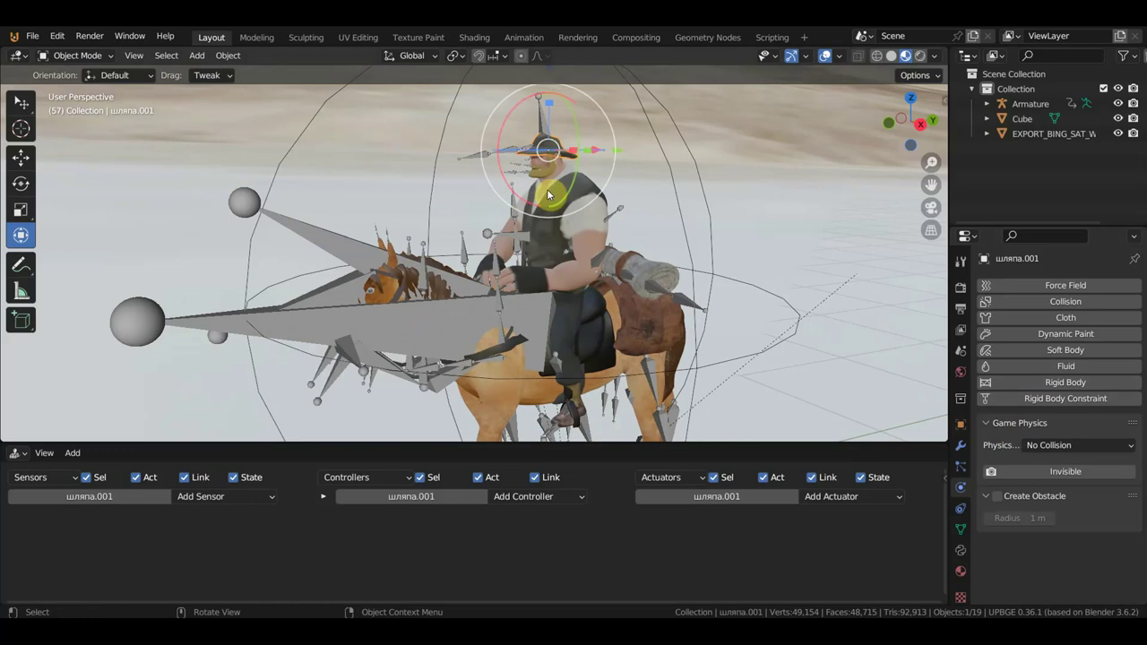
left_click(502, 350)
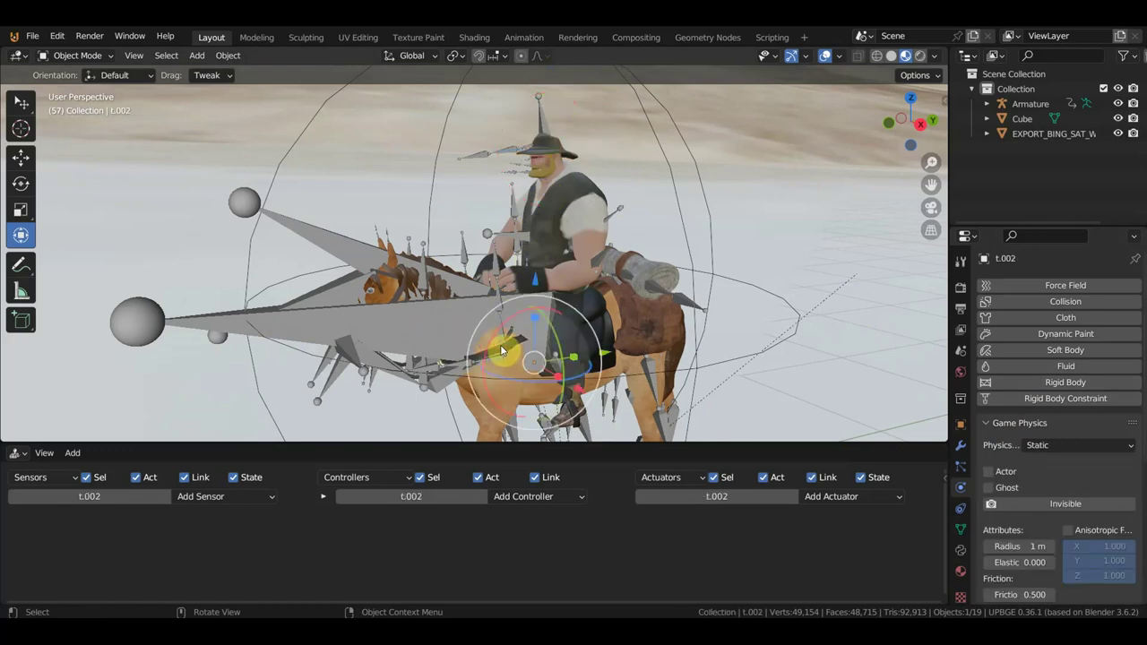
left_click(1056, 445)
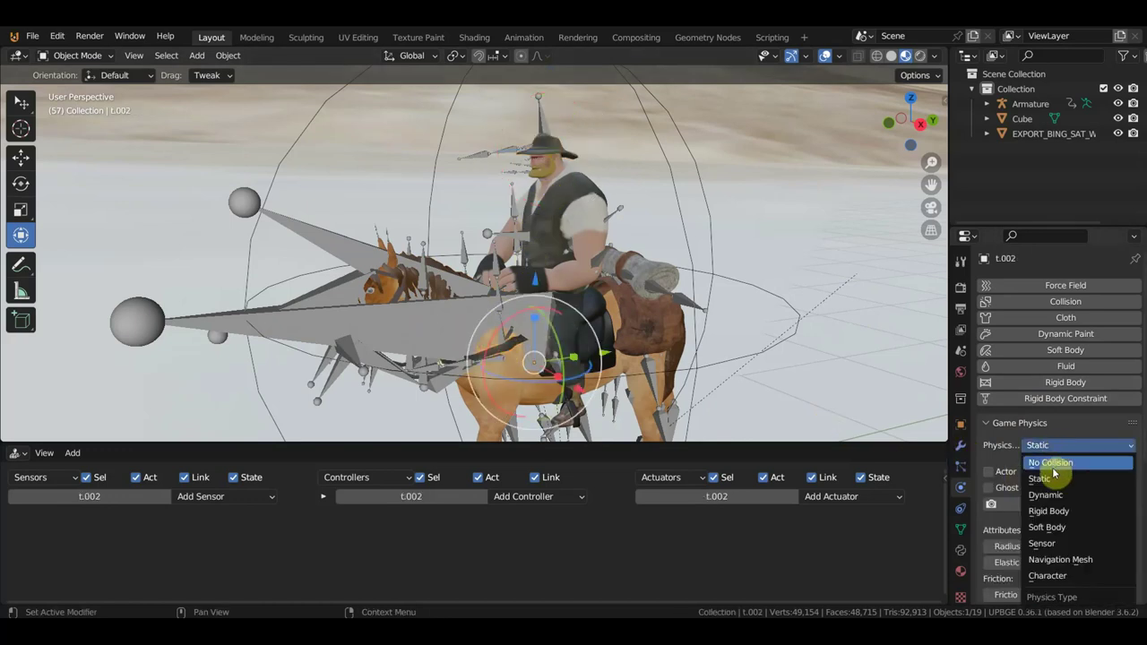
left_click(1059, 466)
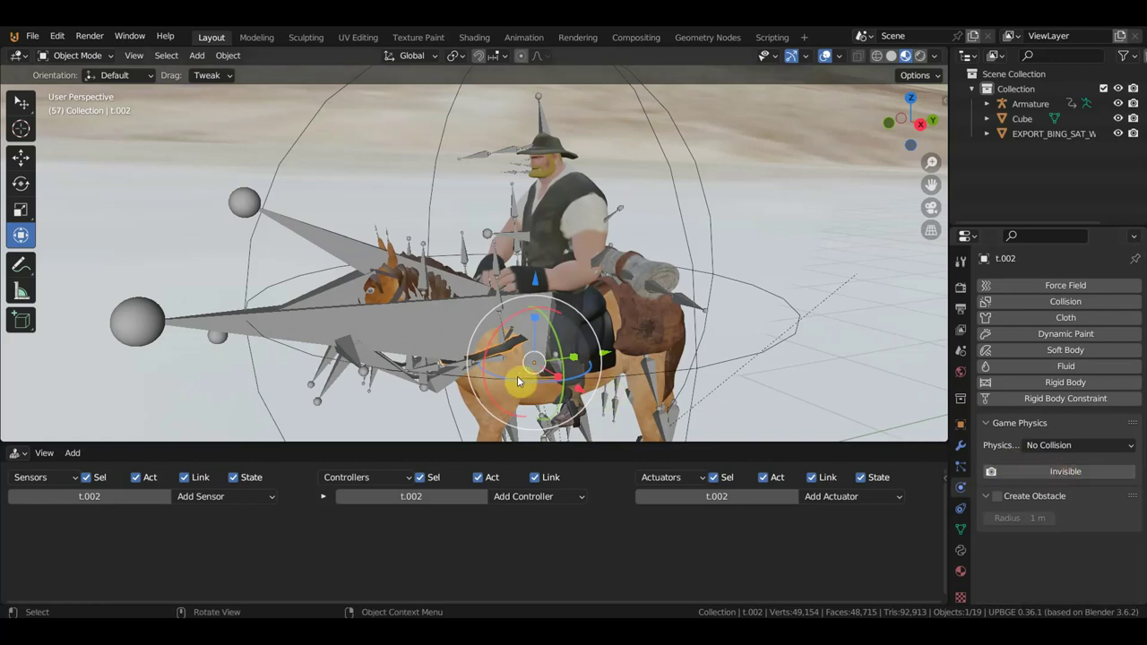
Hide the Armature from the viewport.
left_click(405, 344)
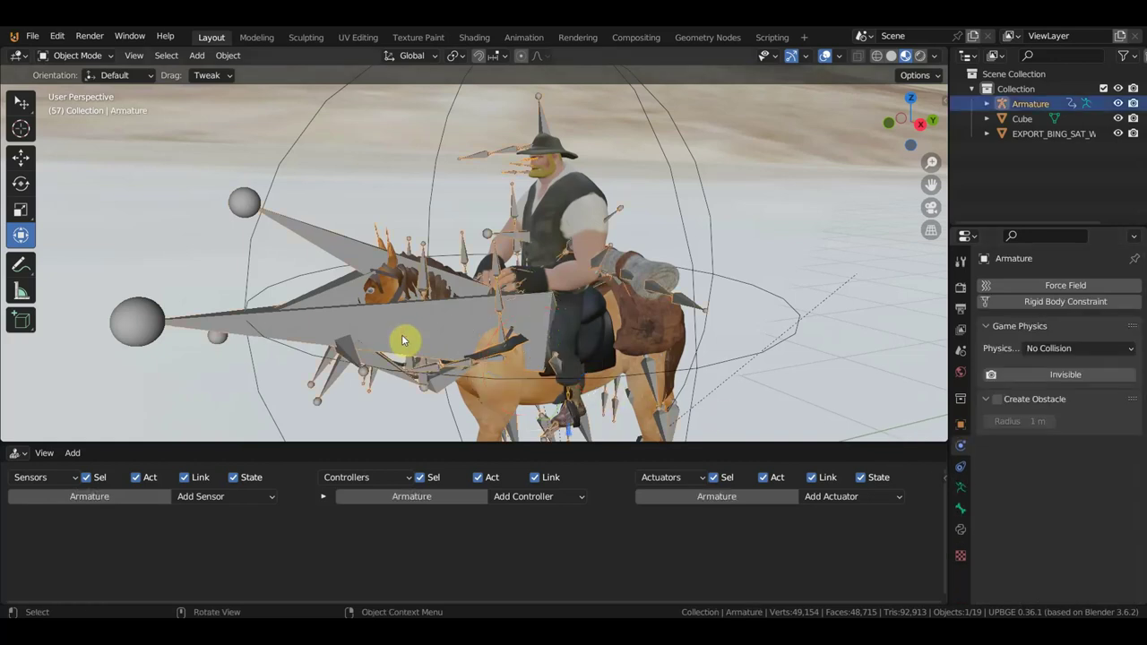
key("h")
scroll(435, 328, "up", 3)
scroll(539, 284, "up", 2)
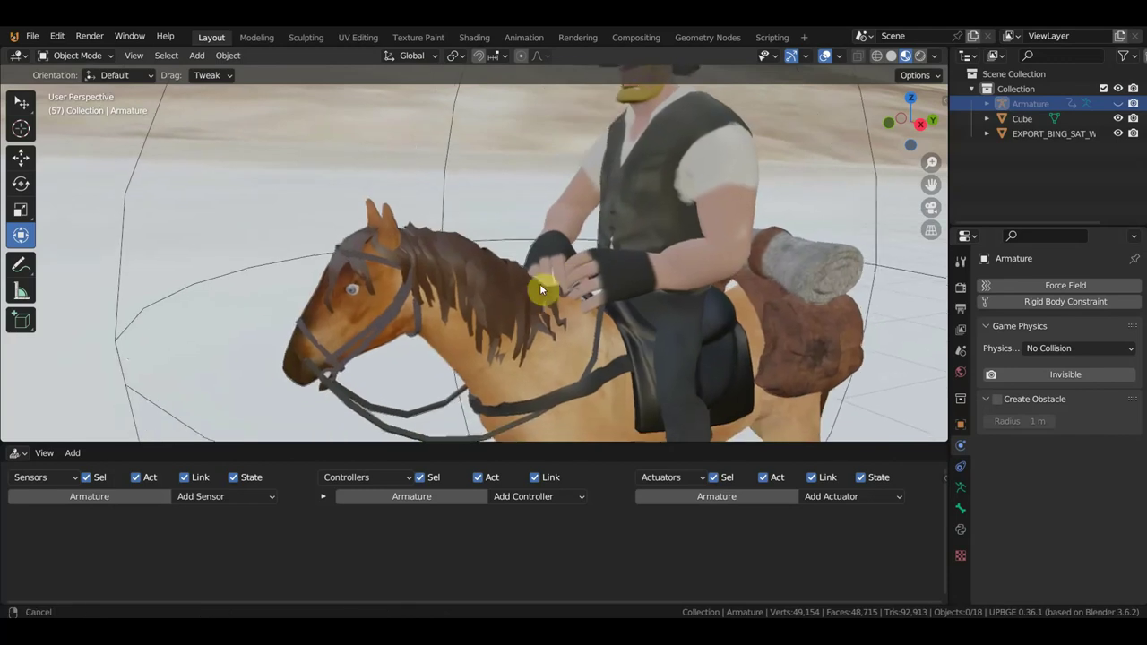
middle_click_drag(539, 283, 408, 282)
Set the bridle objects Gl_5 and Horselowpoly.002 to No Collision physics.
left_click(357, 293)
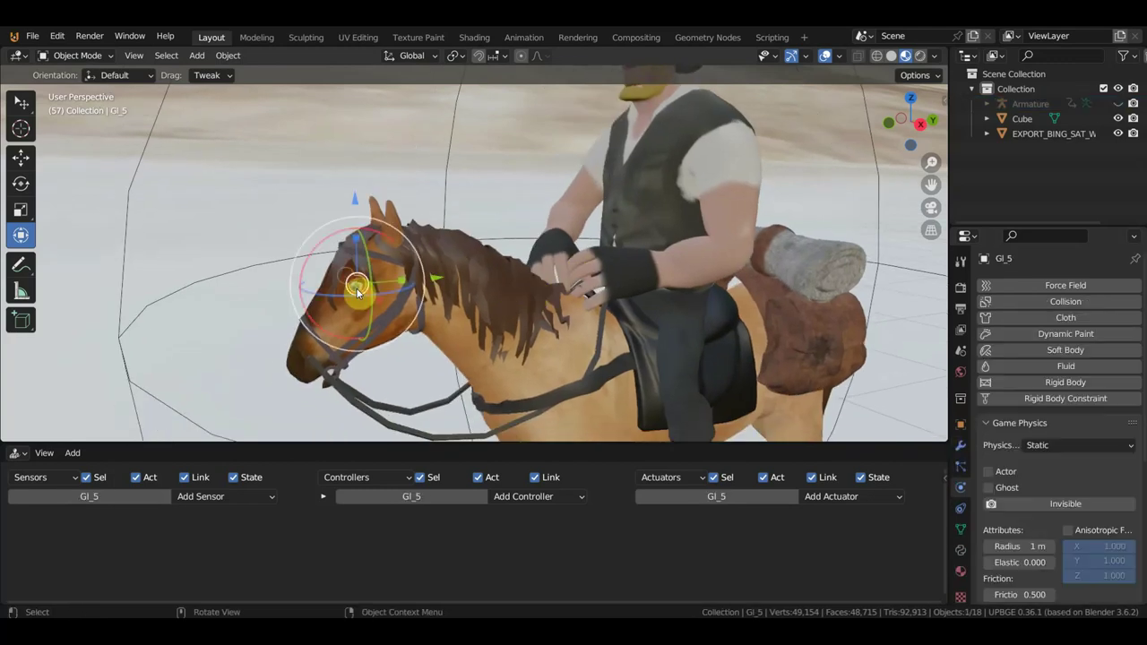
left_click(1013, 445)
left_click(991, 464)
middle_click_drag(788, 386, 559, 307)
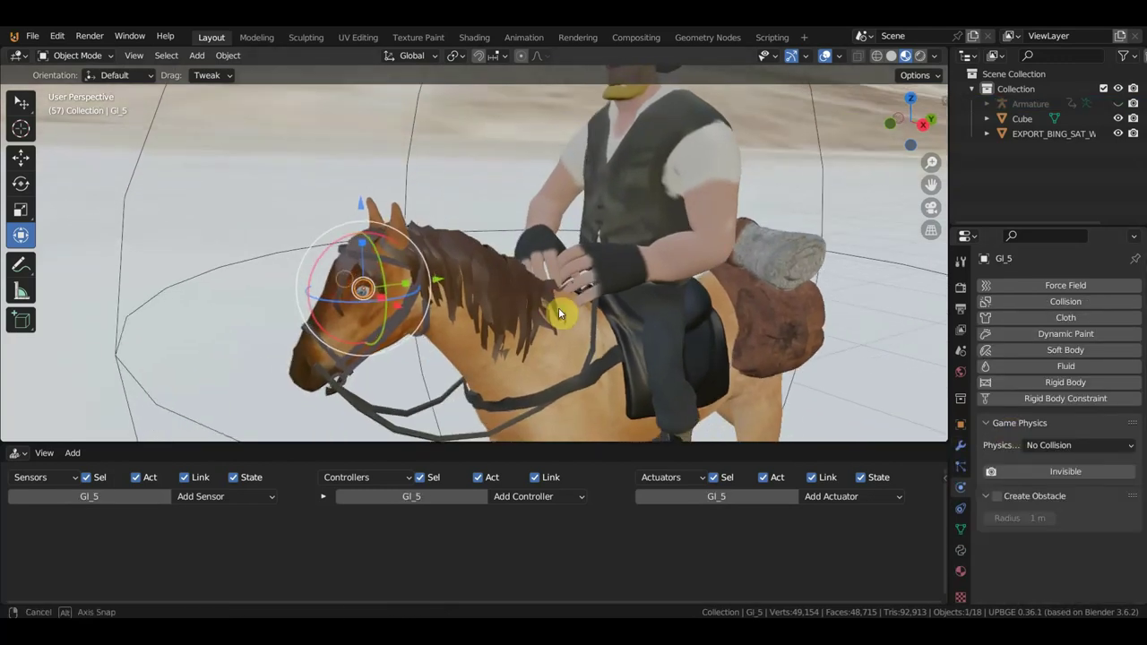
left_click_drag(401, 273, 402, 274)
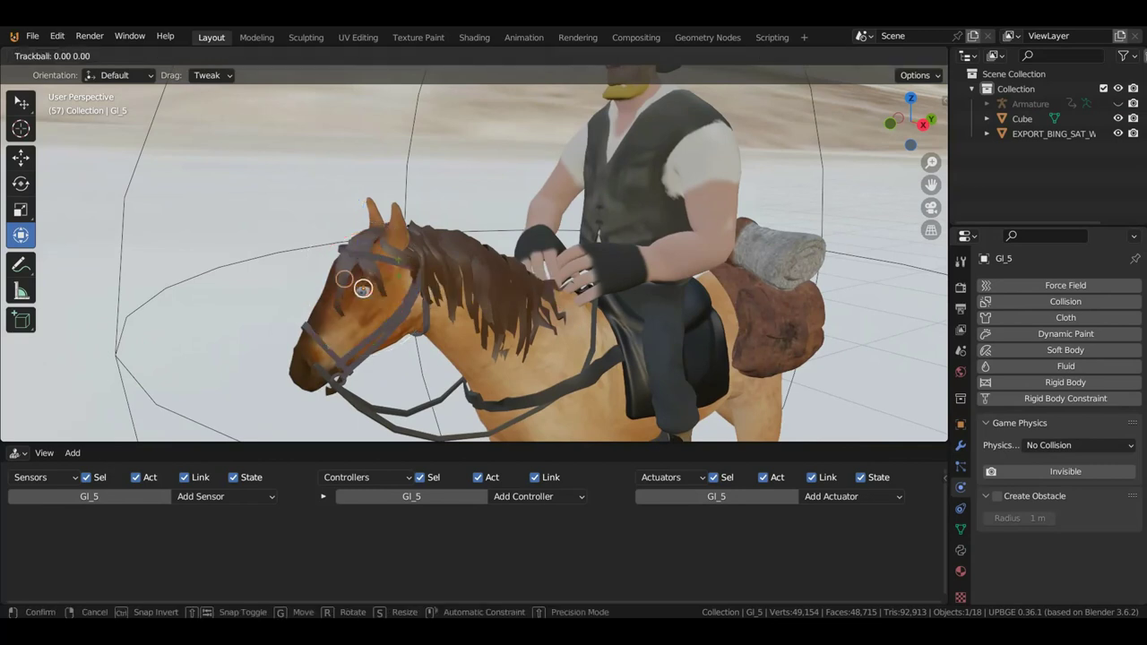
left_click(399, 284)
left_click(400, 275)
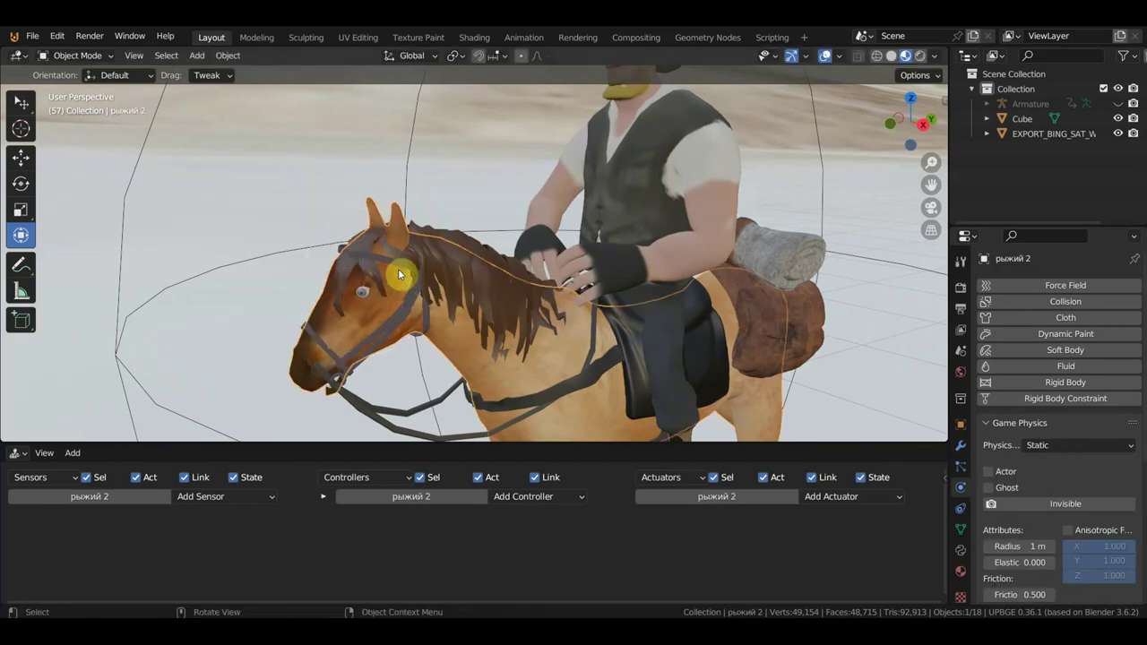
left_click(400, 267)
left_click_drag(399, 267, 405, 269)
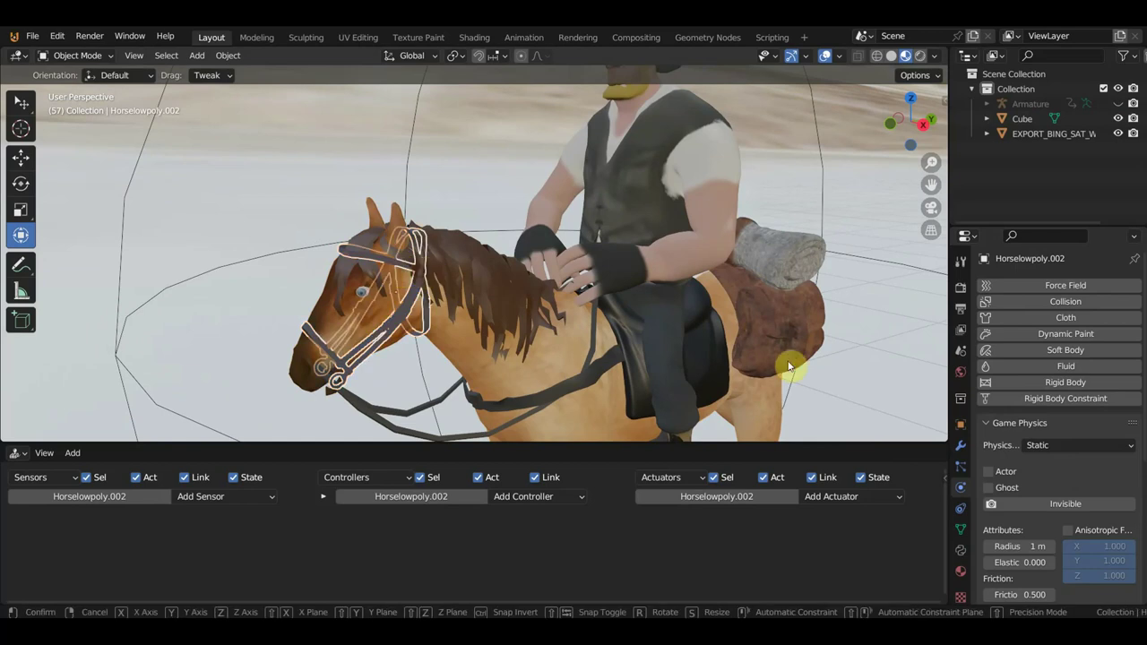
left_click(1080, 445)
left_click(1052, 462)
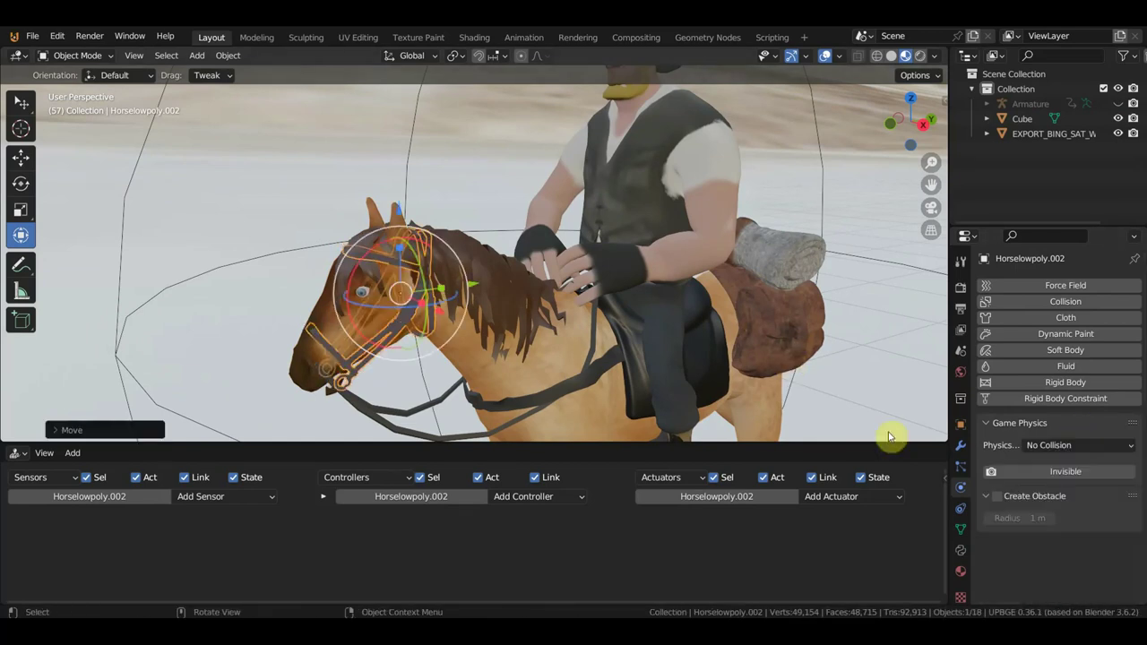
Set the horse body рыжий 2 and saddle part под седло to No Collision physics.
left_click(525, 375)
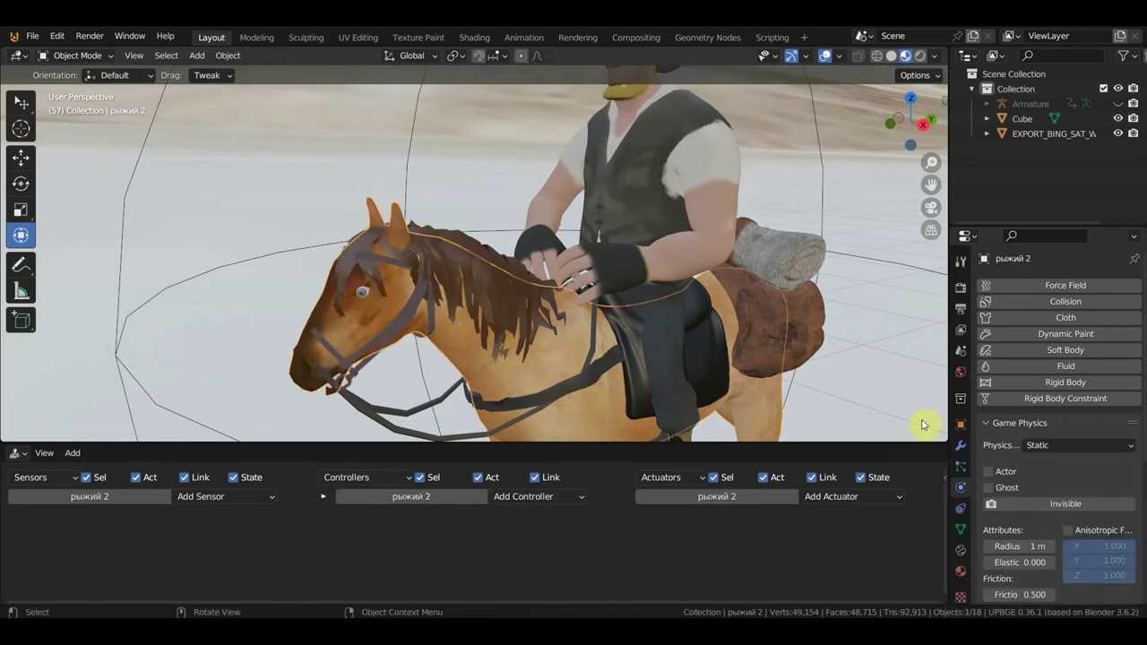
left_click(1055, 445)
left_click(1052, 464)
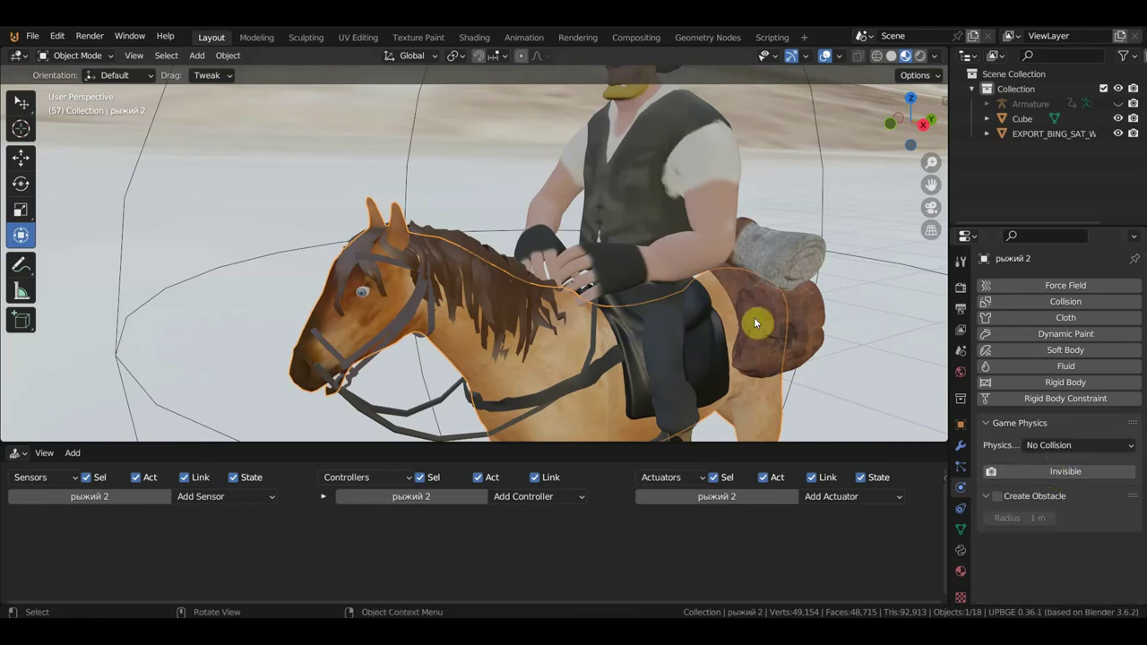
middle_click_drag(754, 317, 735, 340)
middle_click_drag(640, 383, 619, 333)
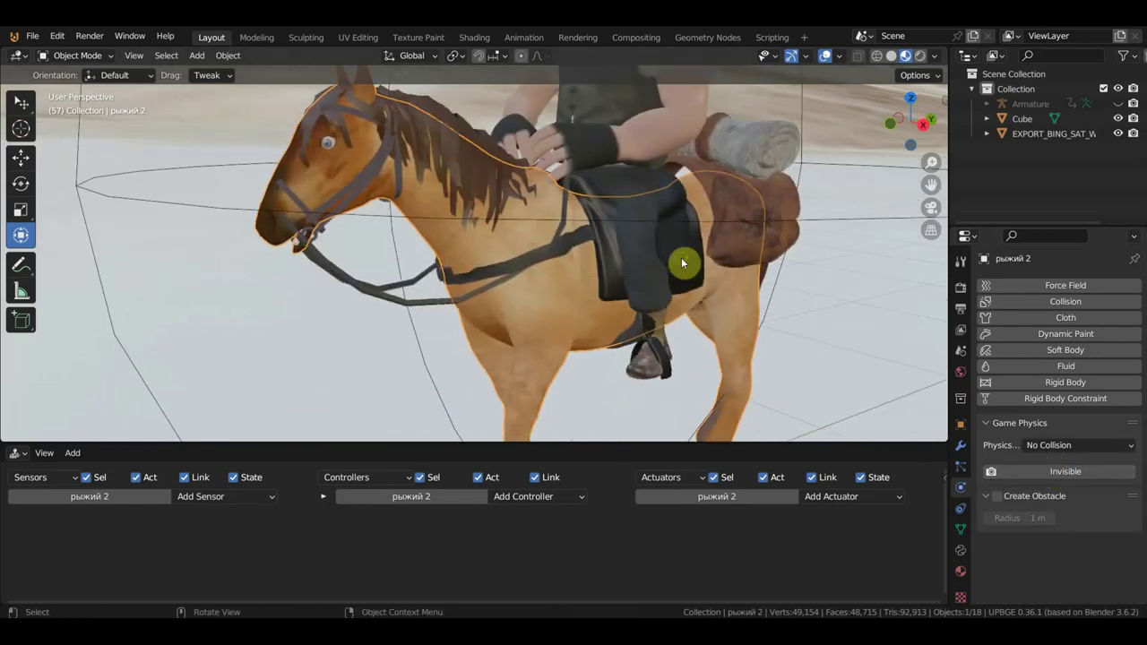
left_click(618, 332)
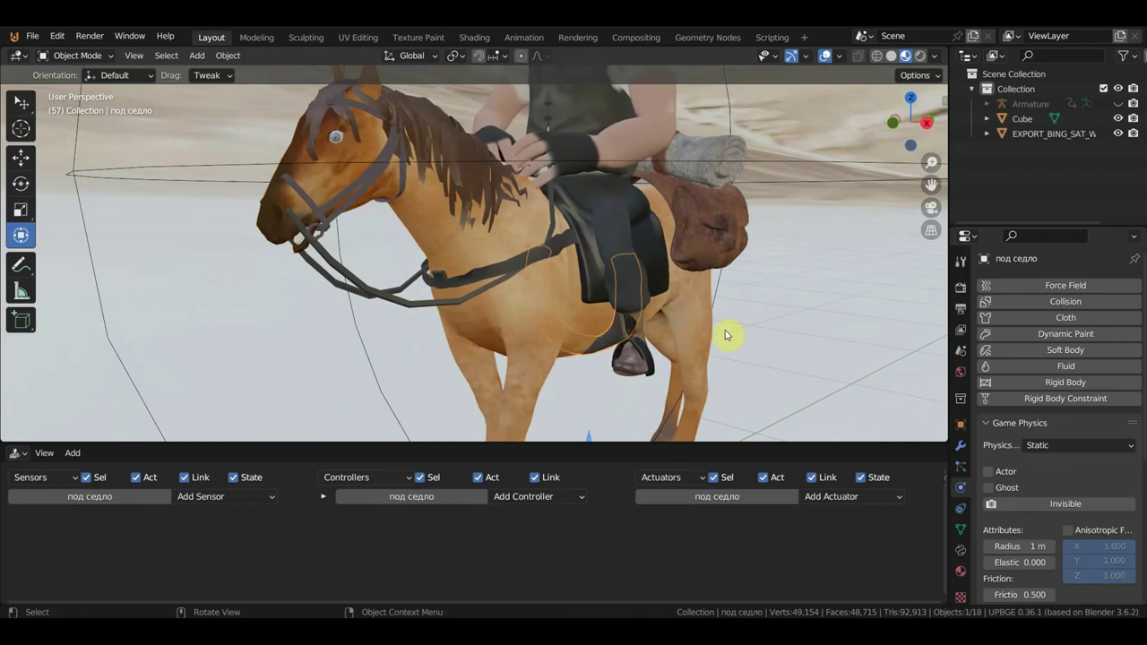
left_click(1053, 446)
left_click(1051, 462)
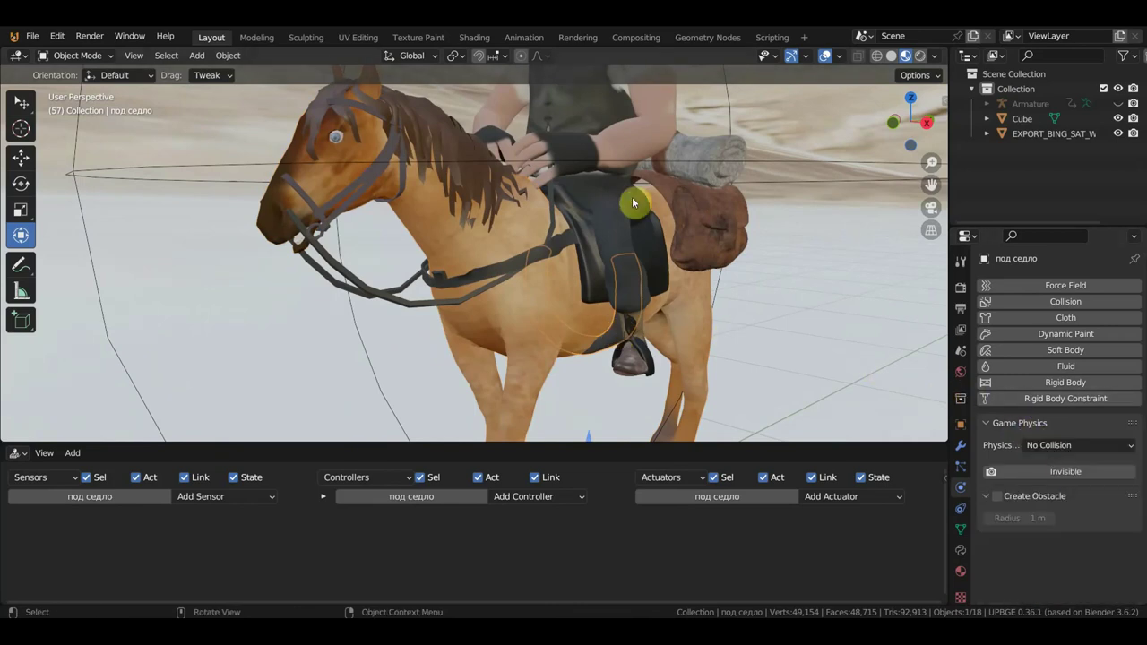
mouse_move(632, 202)
middle_mouse_down()
mouse_move(606, 376)
mouse_move(615, 69)
middle_mouse_up()
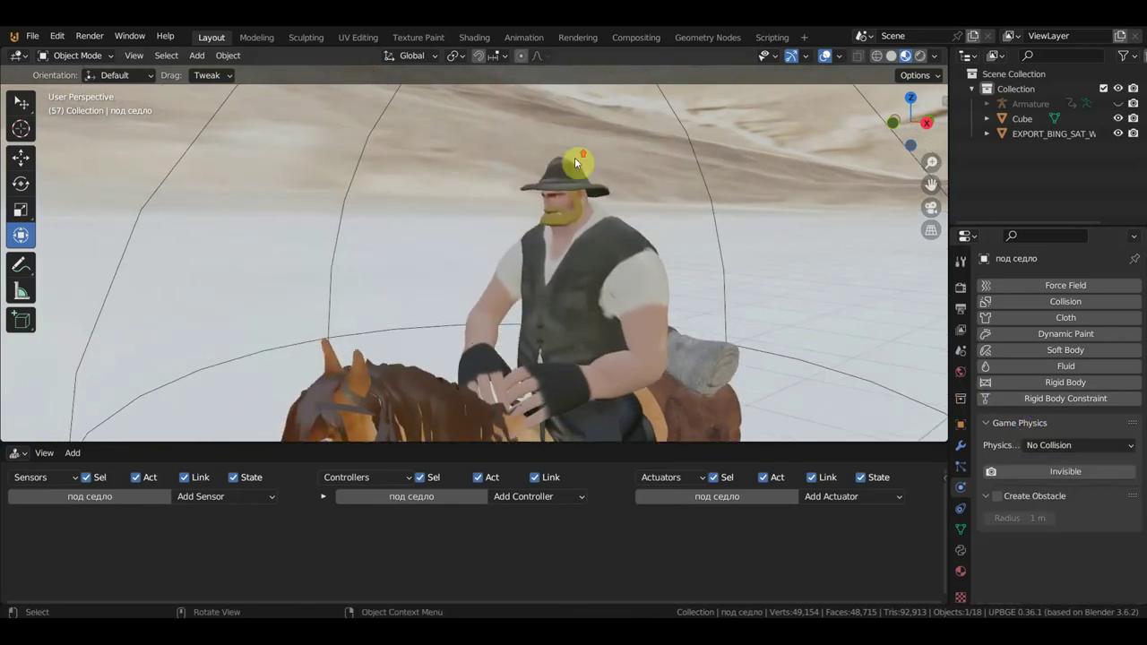
Frame the rider and set the head mesh GI_11.002 to No Collision physics.
scroll(610, 149, "up", 3)
scroll(653, 140, "up", 2)
left_click(653, 140)
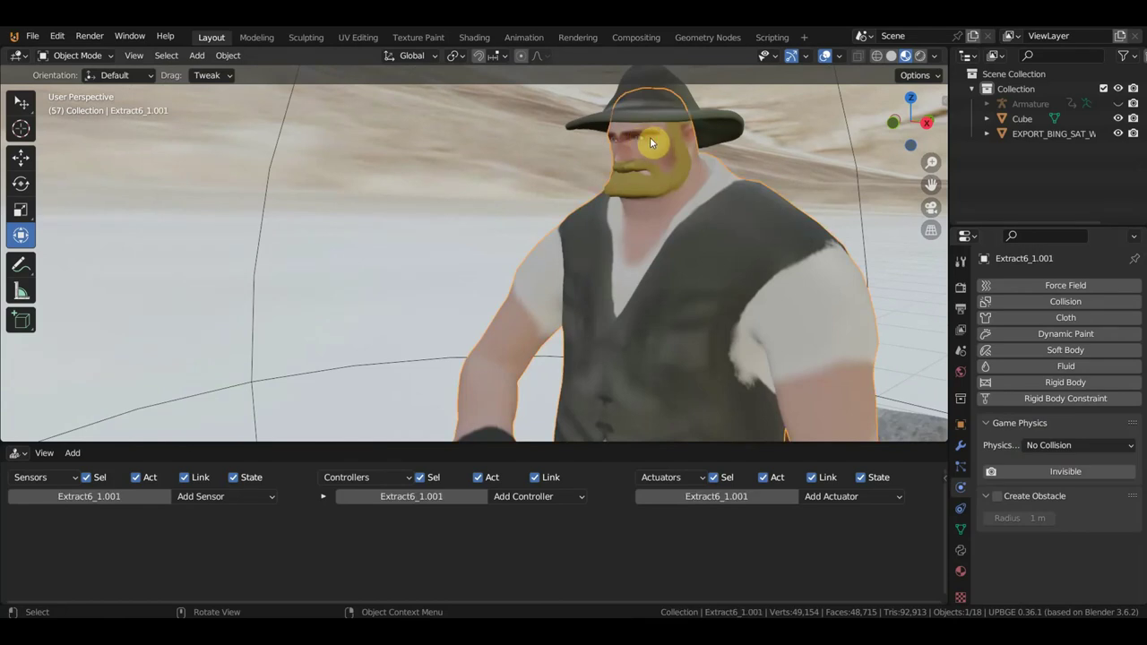
key("KP_Decimal")
middle_click_drag(662, 150, 622, 187)
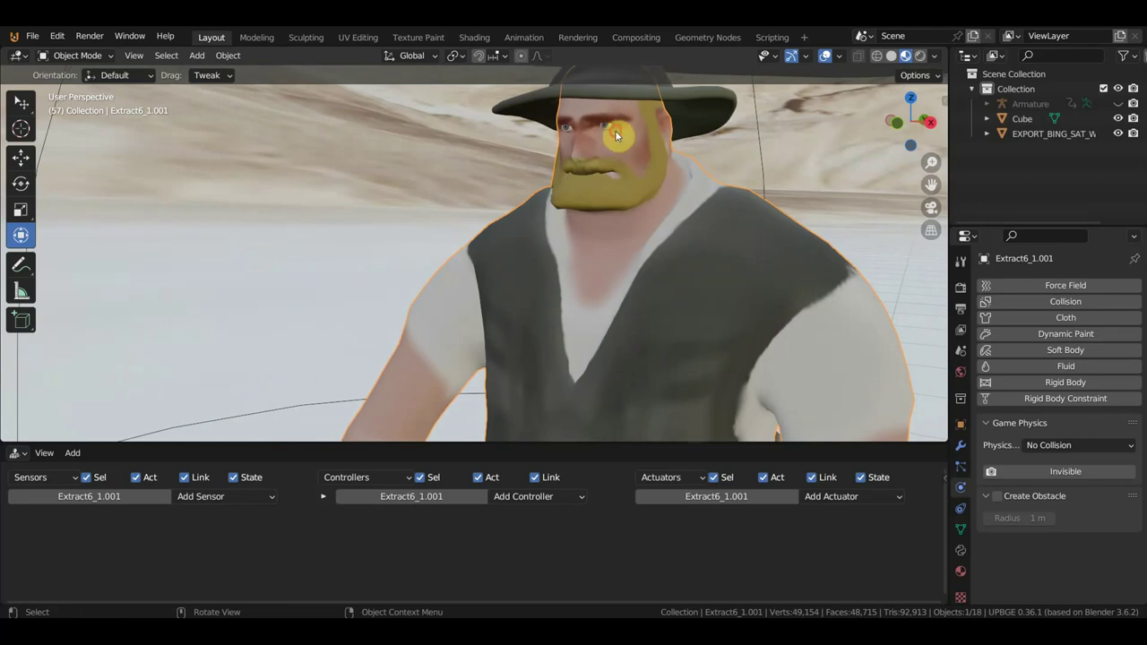
middle_click_drag(591, 146, 773, 285)
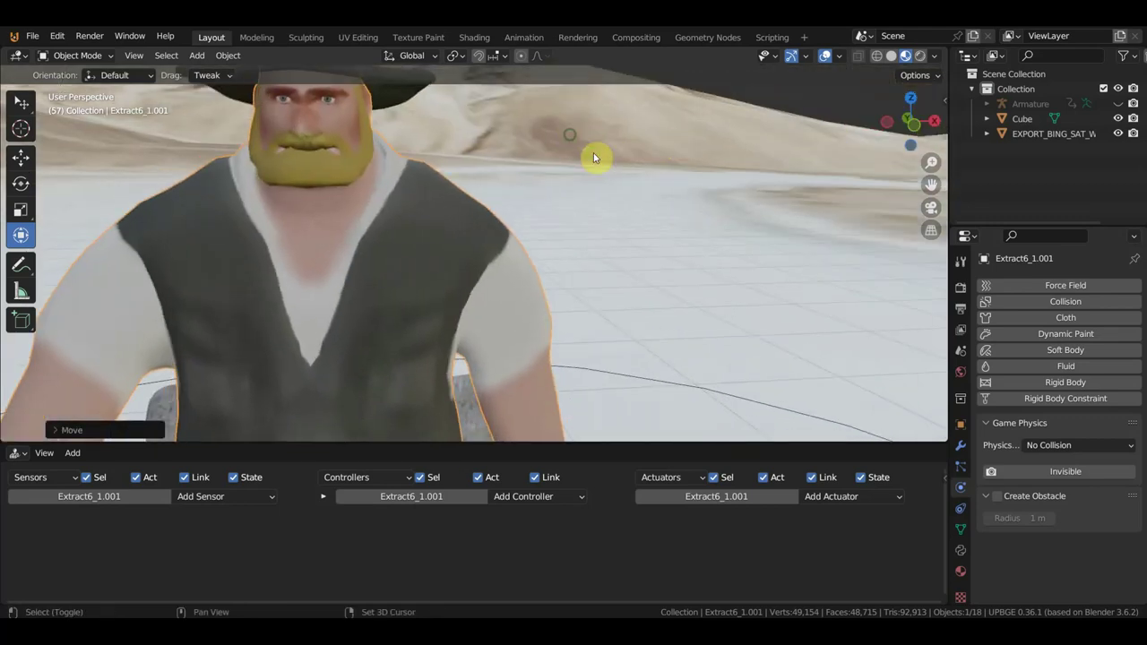
left_click(384, 173)
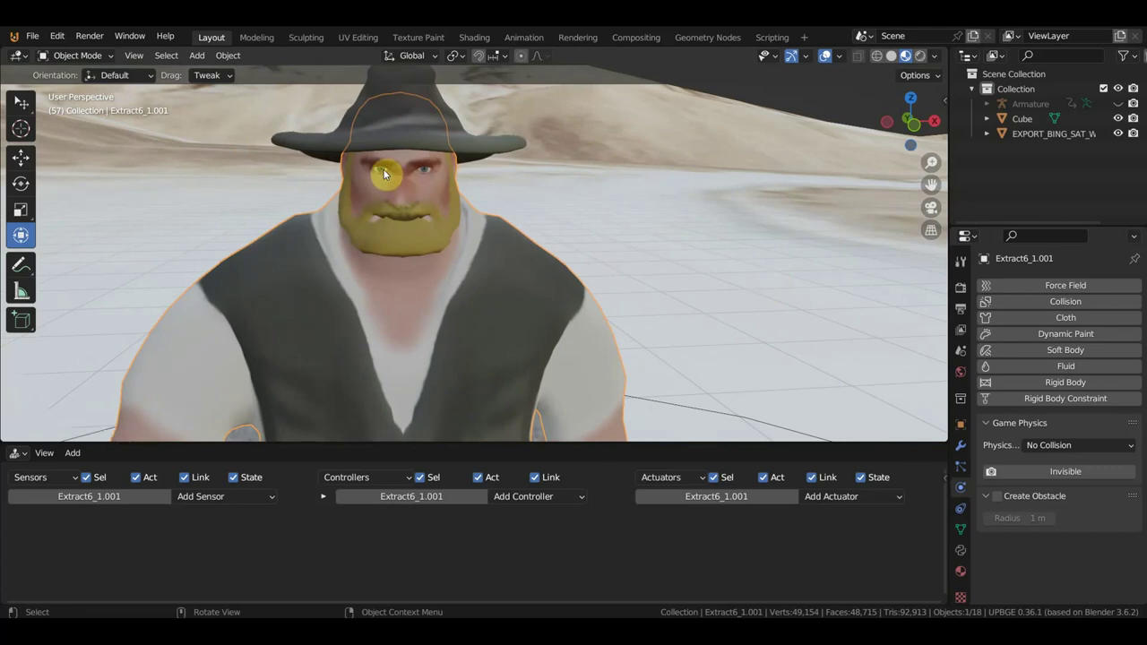
left_click(381, 173)
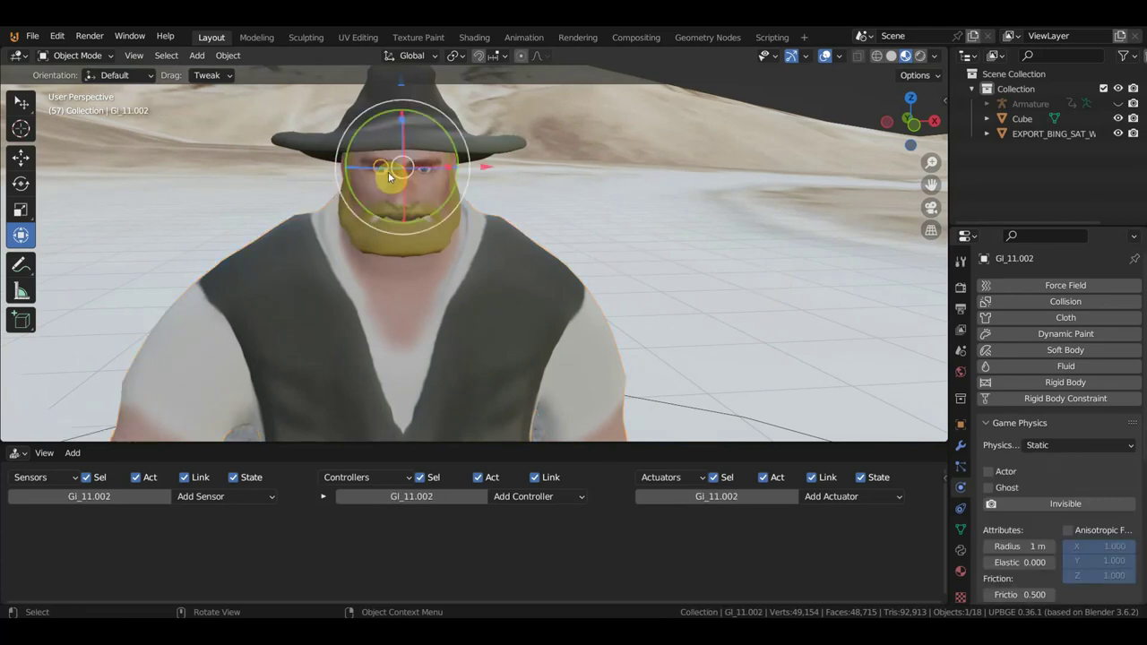
left_click(1063, 442)
left_click(1057, 463)
Set the eye mesh GI_11.001 to No Collision physics.
middle_click_drag(442, 162, 426, 157)
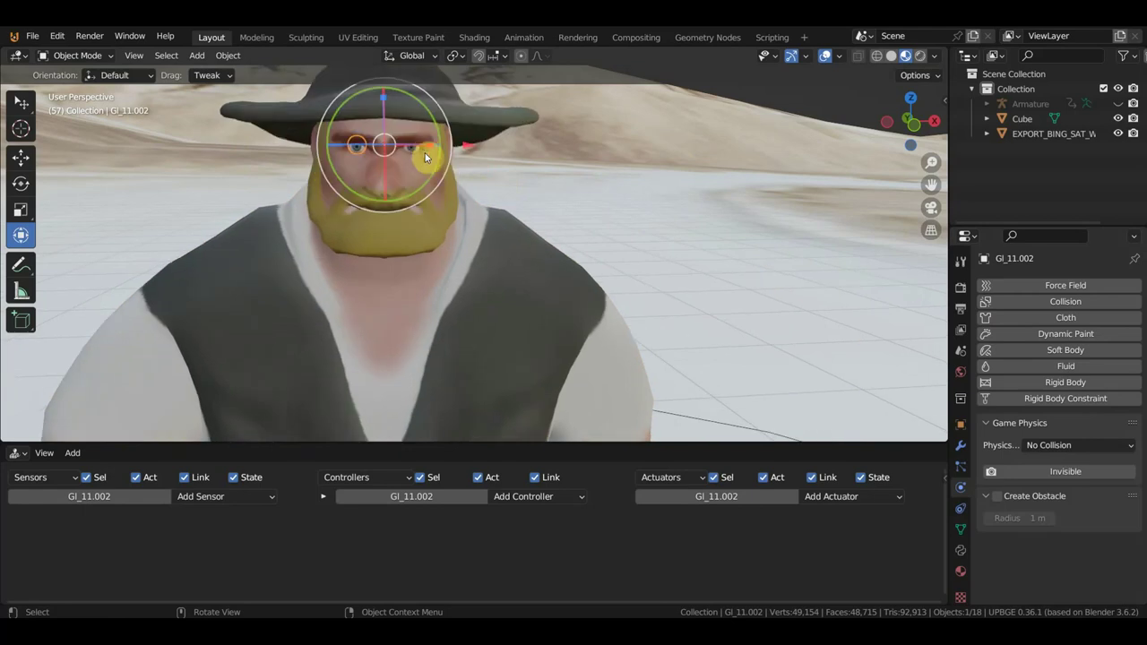
left_click(413, 146)
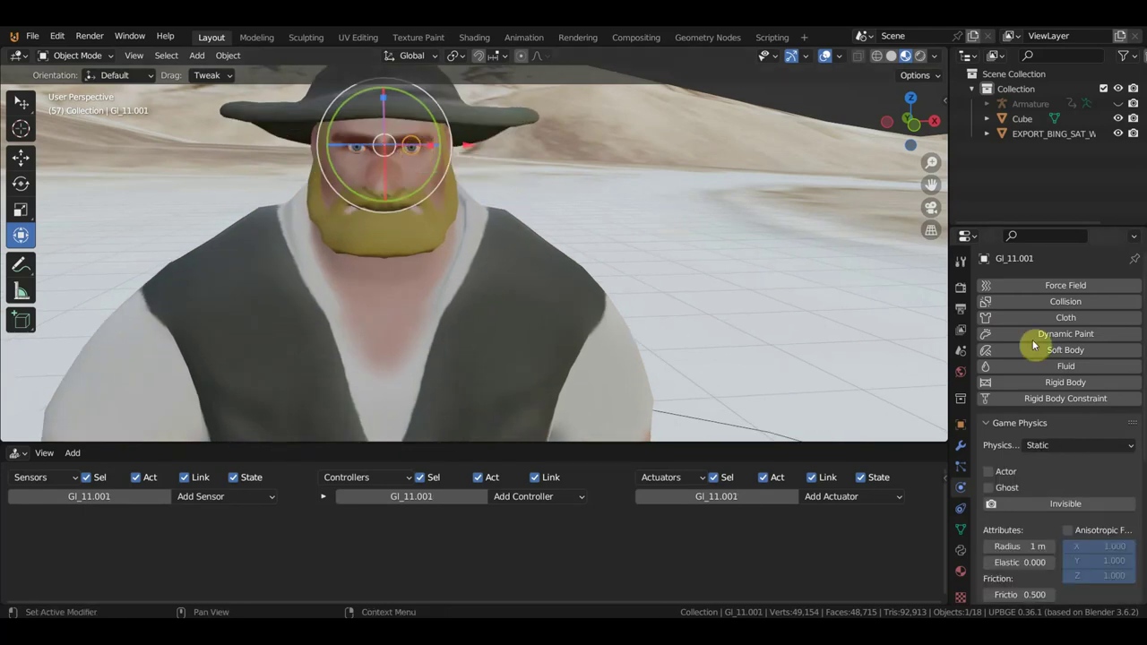
left_click(1071, 445)
left_click(1051, 463)
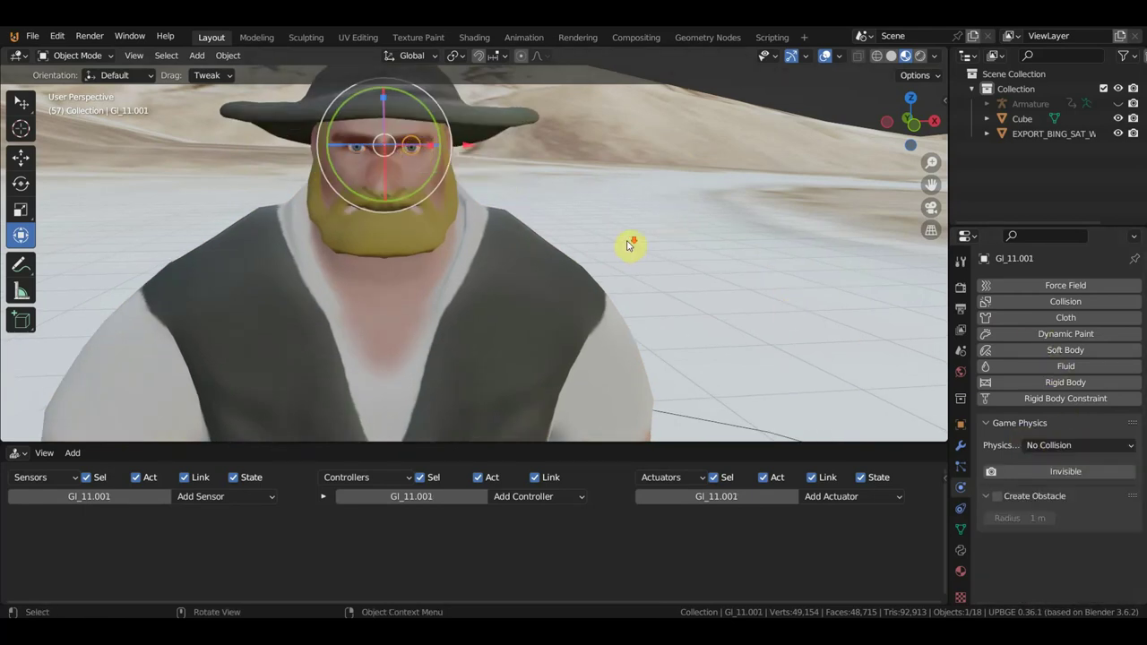
scroll(631, 245, "down", 3)
scroll(628, 240, "down", 2)
mouse_move(627, 241)
middle_mouse_down()
mouse_move(521, 231)
mouse_move(538, 225)
mouse_move(530, 146)
mouse_move(549, 184)
mouse_move(501, 307)
middle_mouse_up()
scroll(538, 225, "down", 3)
scroll(568, 215, "down", 2)
Set the horse's bridle .001 to No Collision physics.
left_click(478, 350)
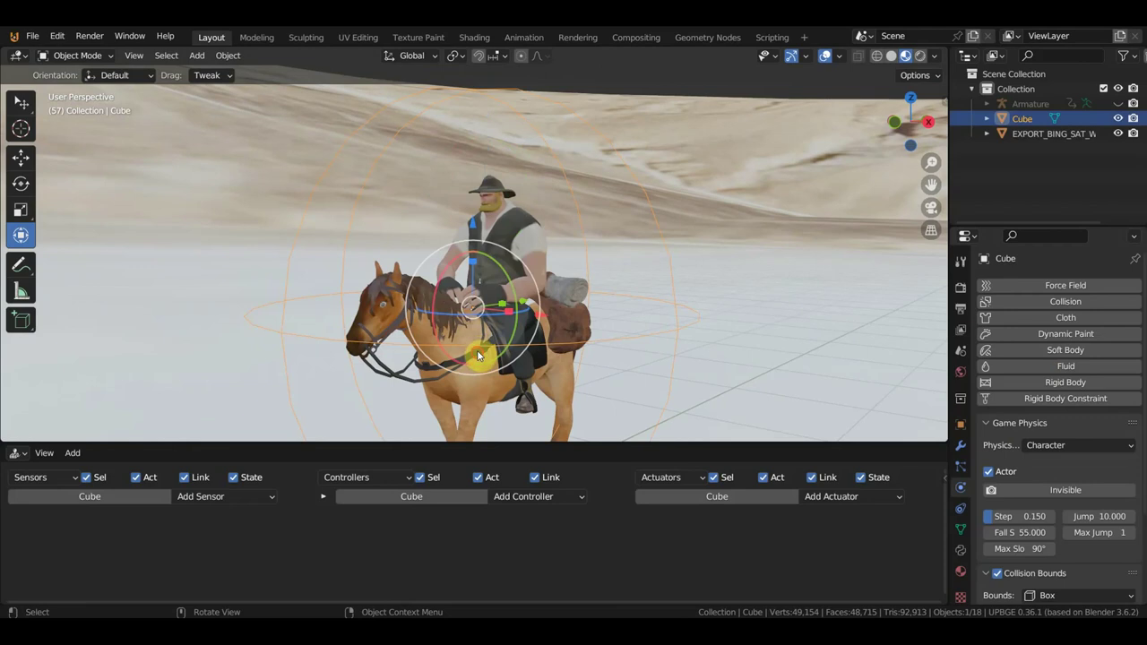
left_click(480, 355)
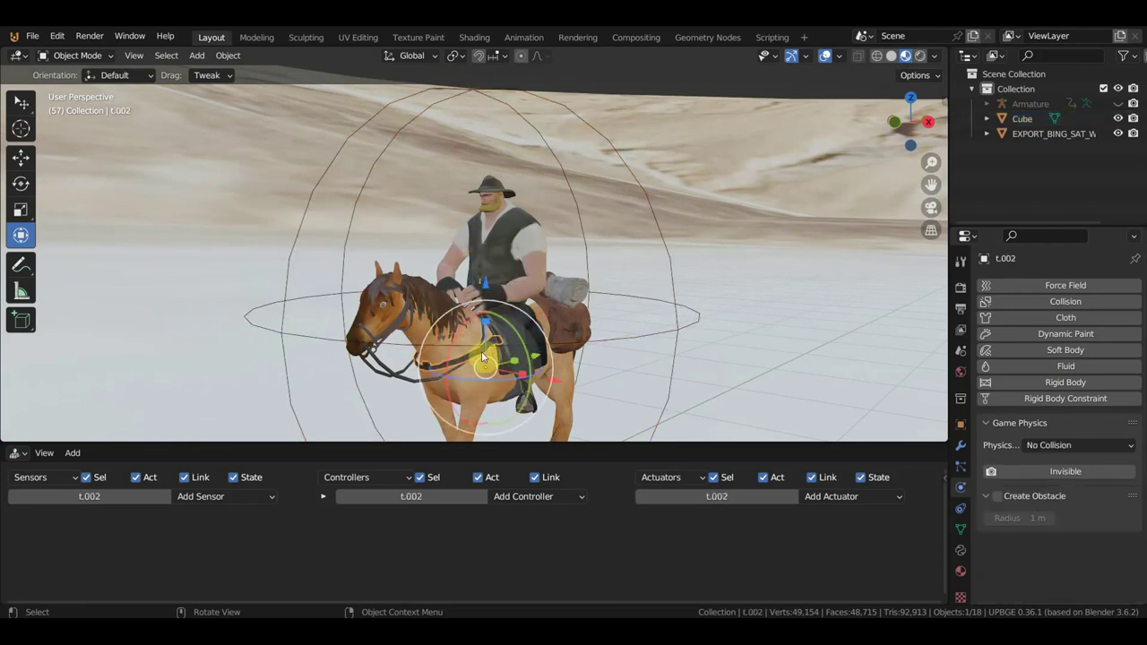
left_click(431, 310)
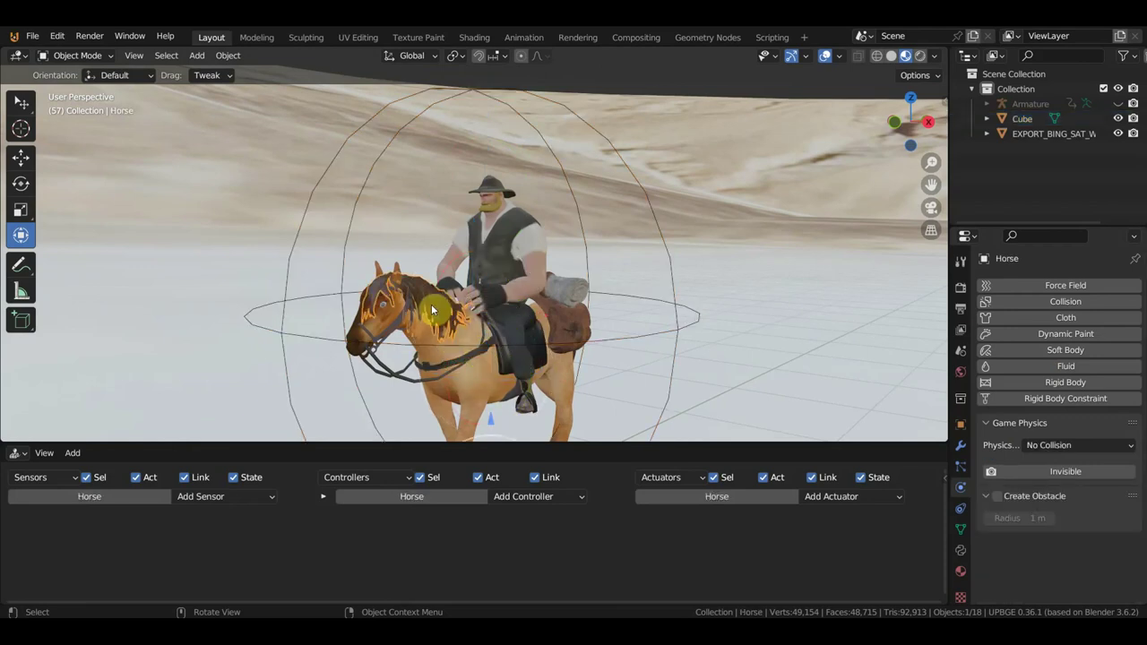
left_click(404, 380)
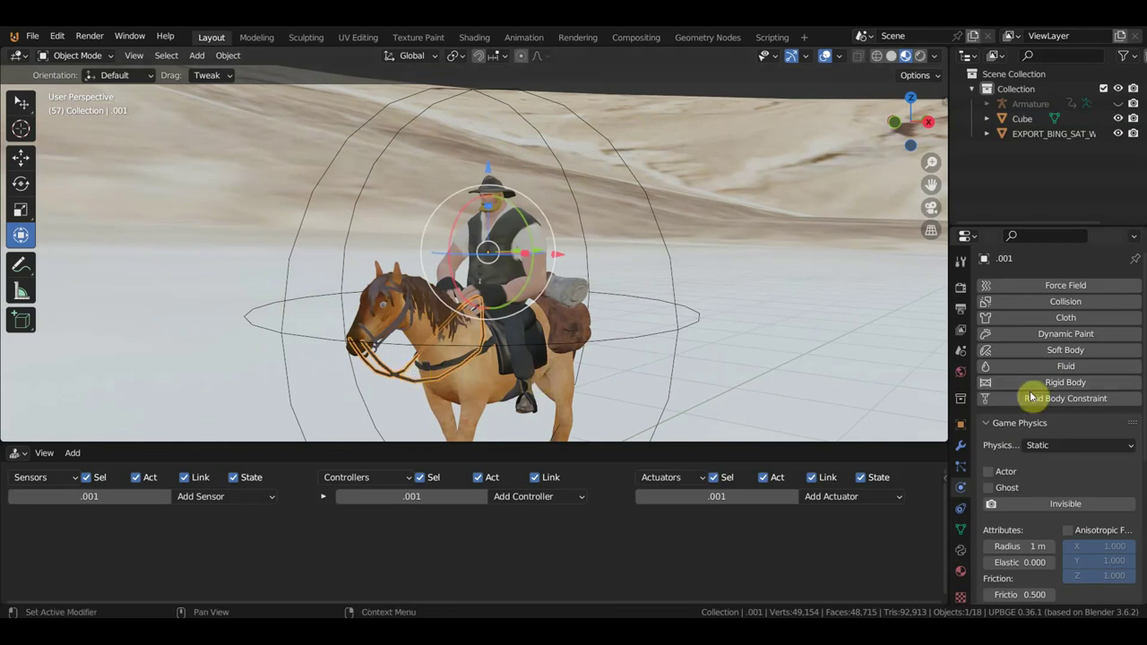
left_click(1049, 445)
left_click(1047, 462)
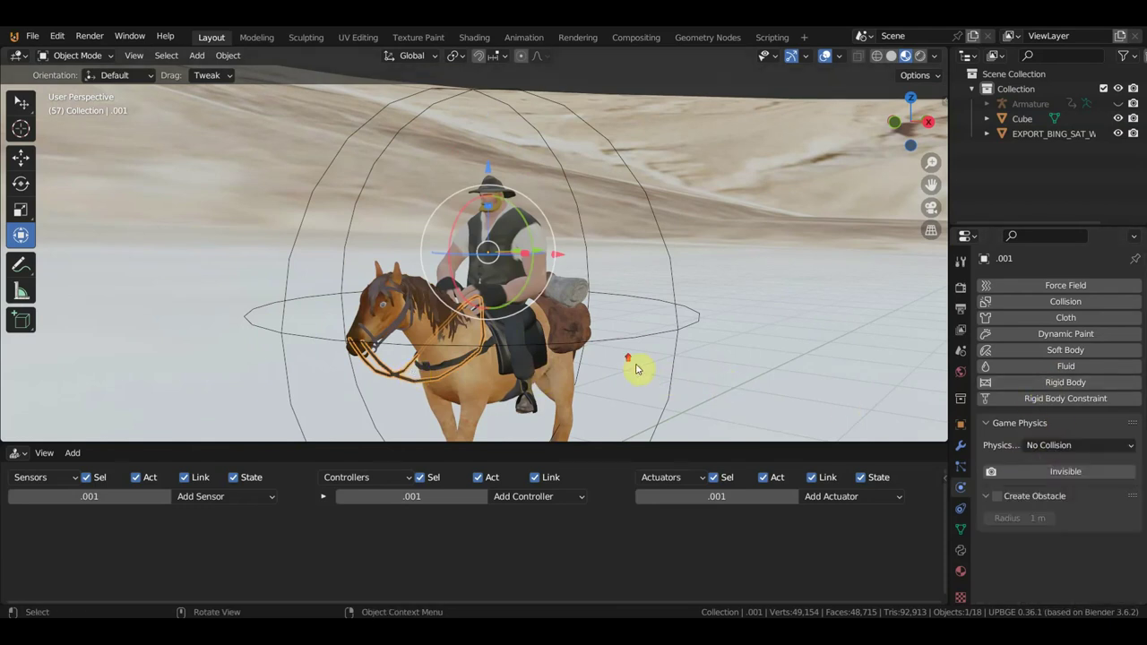
Set the horse's tail хвост to No Collision physics.
scroll(637, 369, "up", 3)
mouse_move(622, 359)
middle_mouse_down()
mouse_move(563, 344)
mouse_move(727, 339)
mouse_move(717, 359)
middle_mouse_up()
left_click(713, 363)
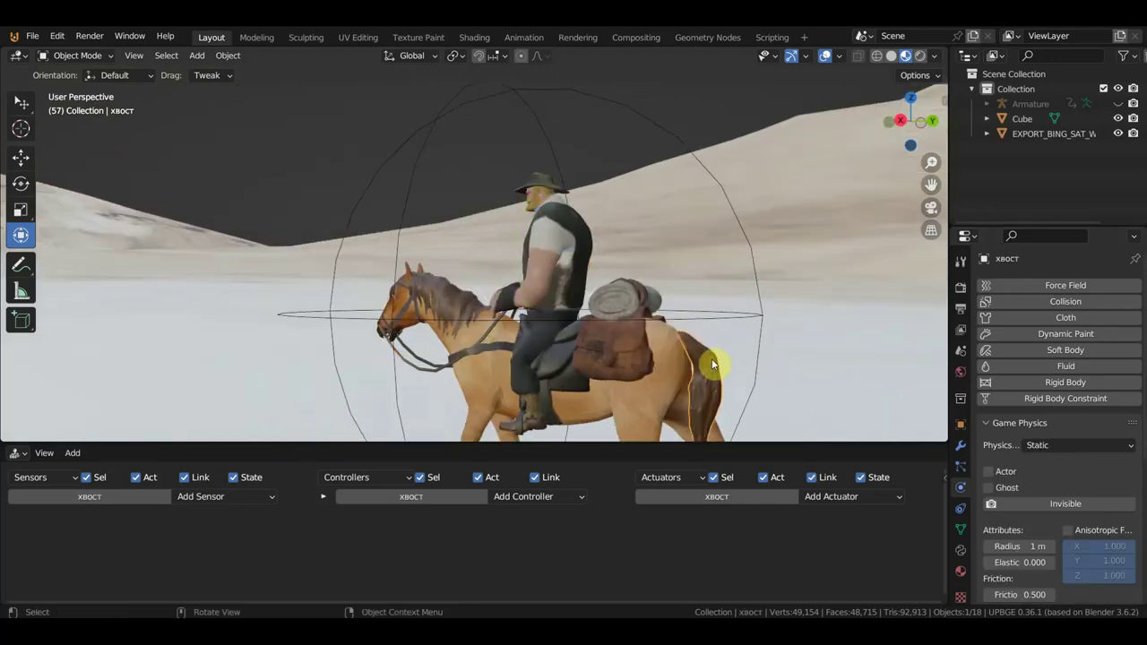
left_click(1068, 446)
left_click(1047, 461)
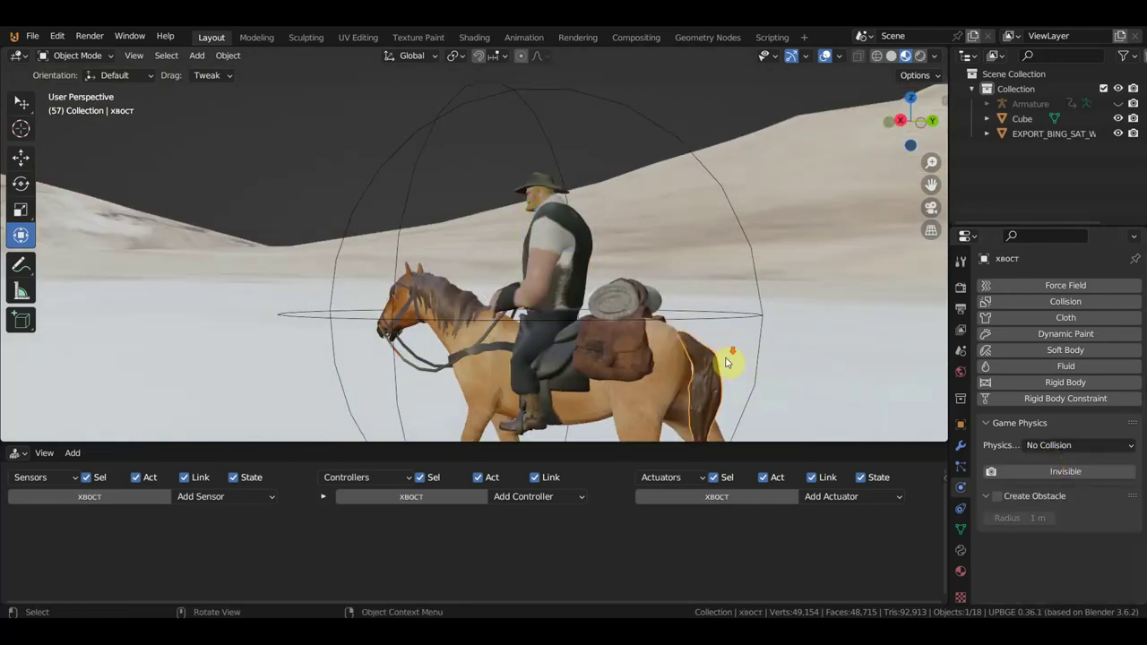
scroll(727, 362, "down", 2)
Unhide the Armature with Alt+H and select it.
key("alt+h")
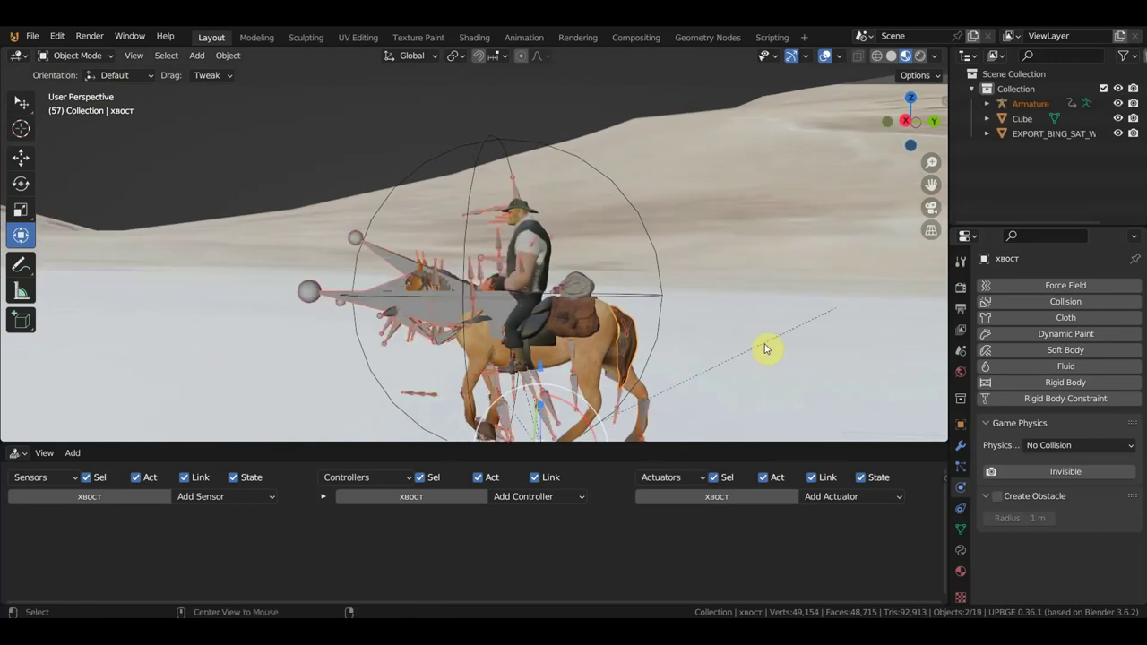
scroll(693, 250, "down", 2)
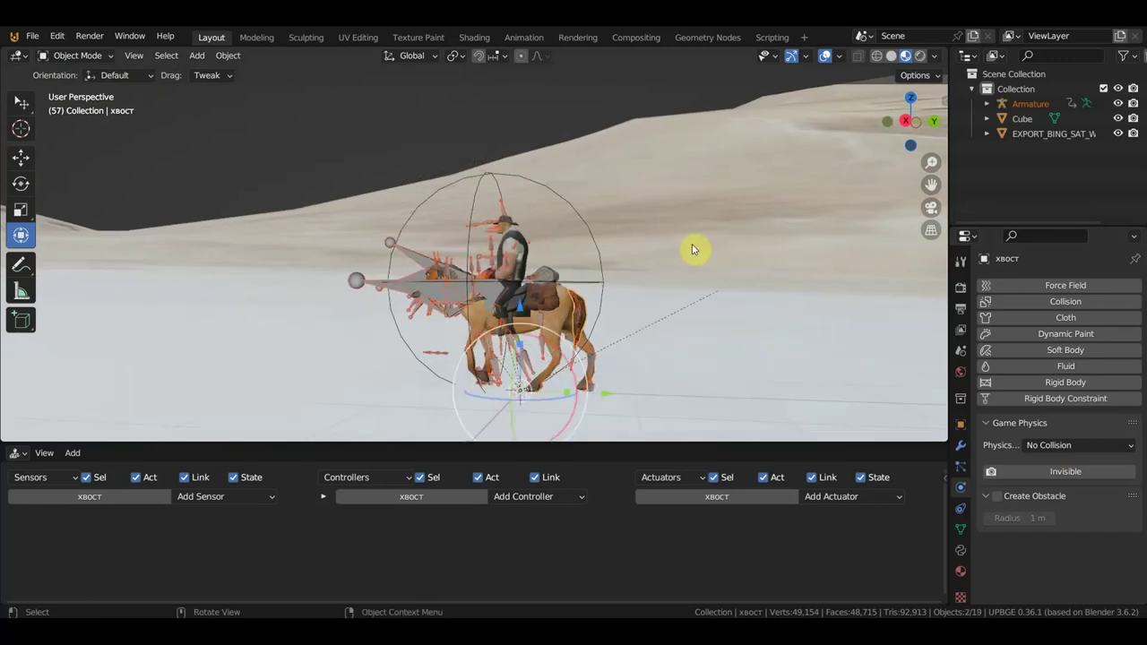
middle_click_drag(664, 278, 673, 288)
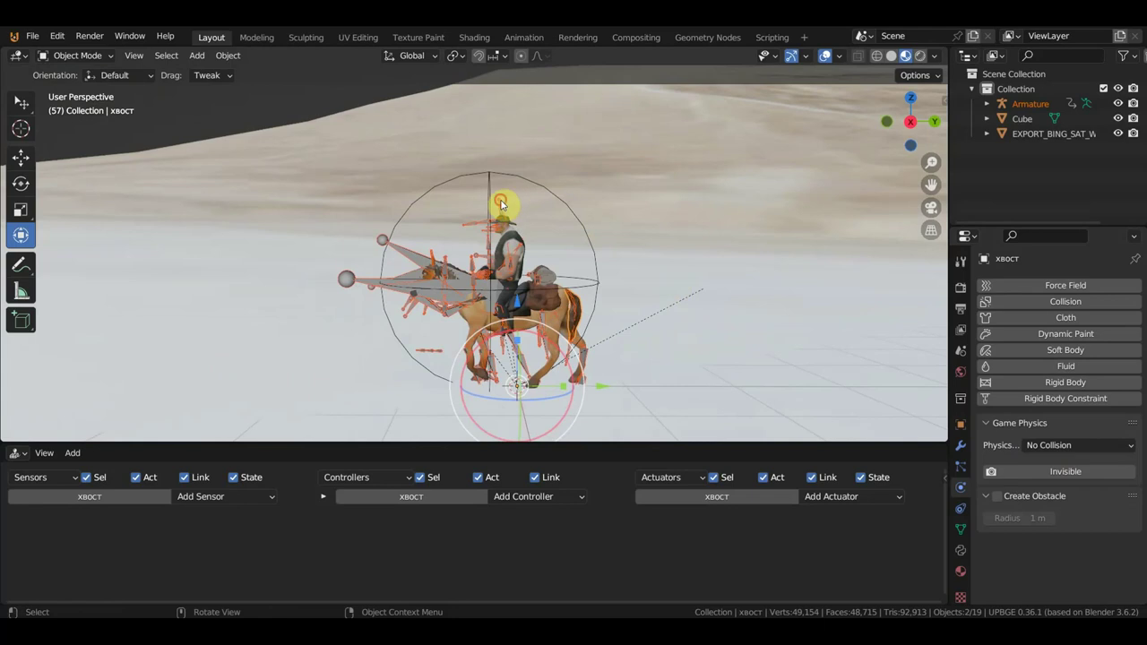
left_click(502, 202)
Parent the Armature to the Cube hitbox with Ctrl+P > Object.
left_click(531, 184, "shift")
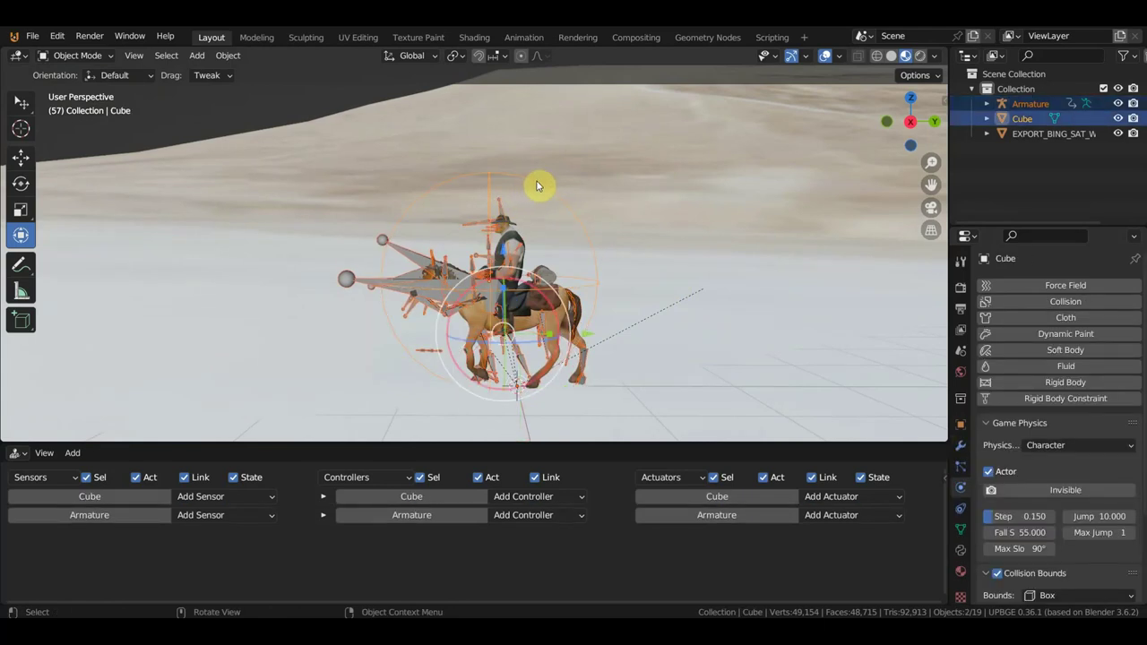
key("ctrl+p")
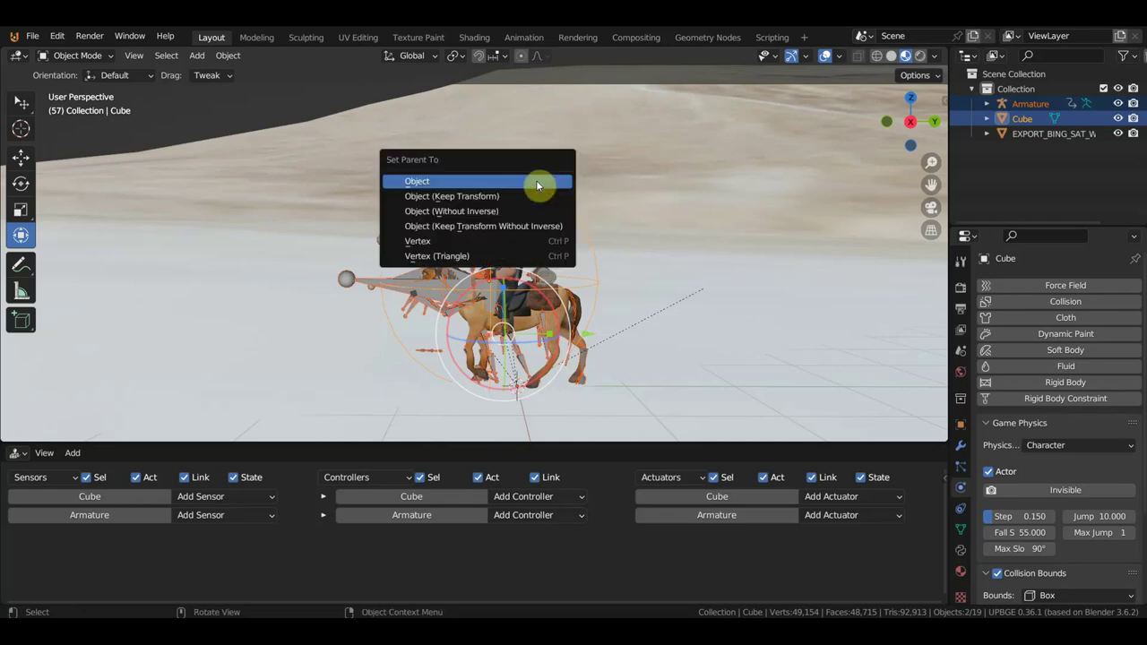
left_click(538, 185)
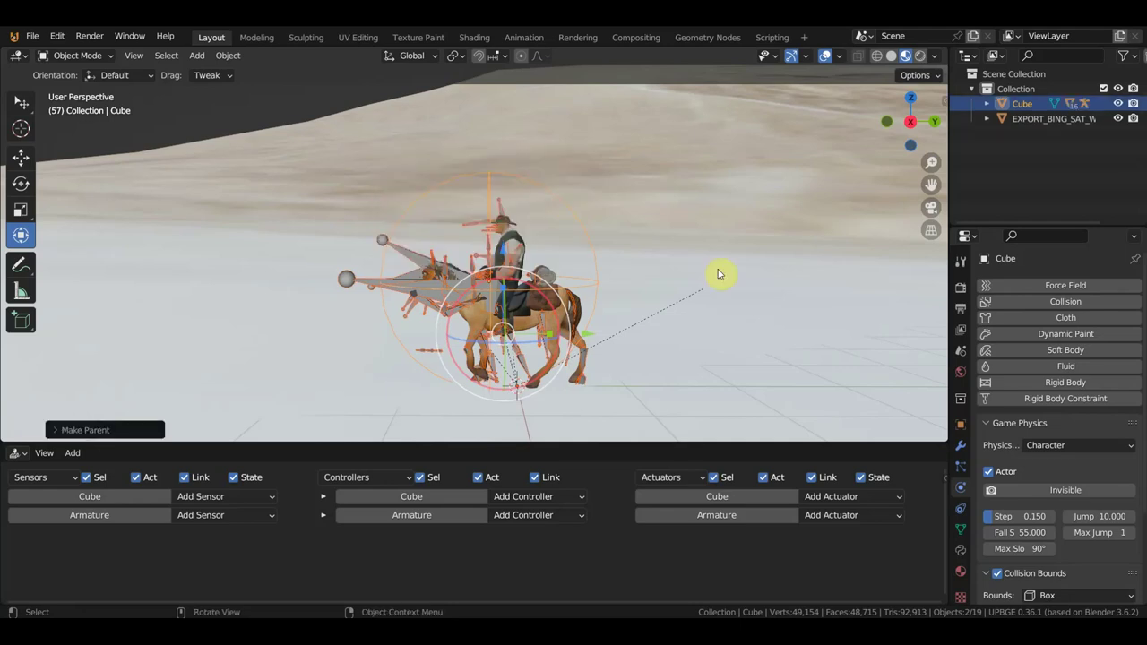
Reselect the Cube hitbox and make the logic editor area taller.
left_click(763, 244)
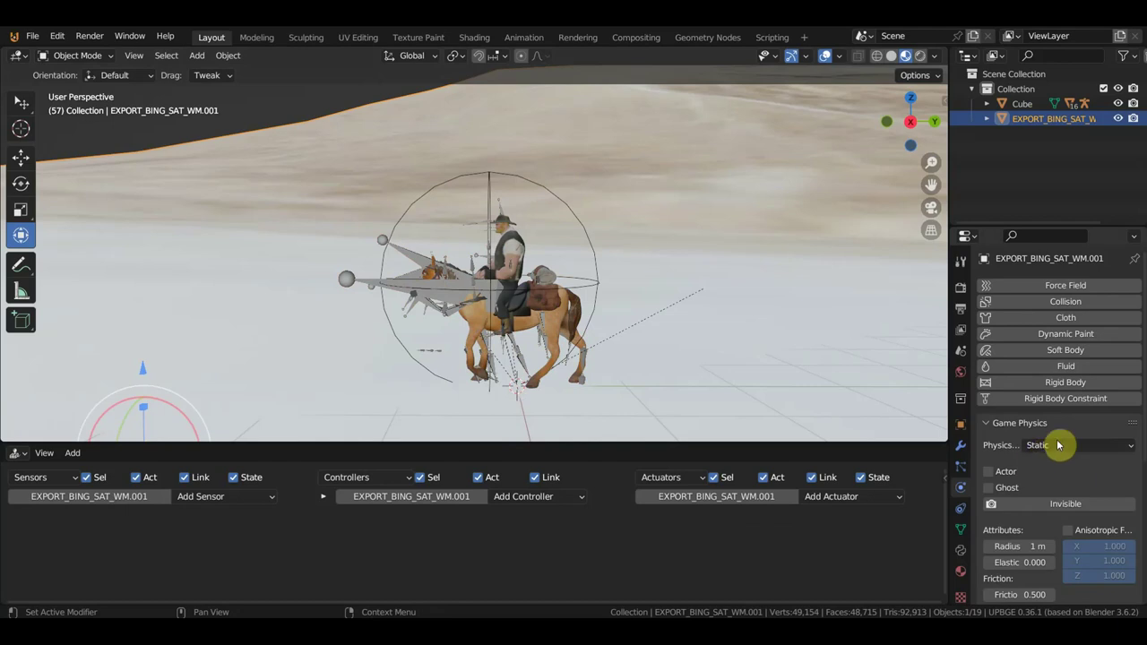
scroll(1004, 541, "down", 3)
scroll(1043, 543, "down", 3)
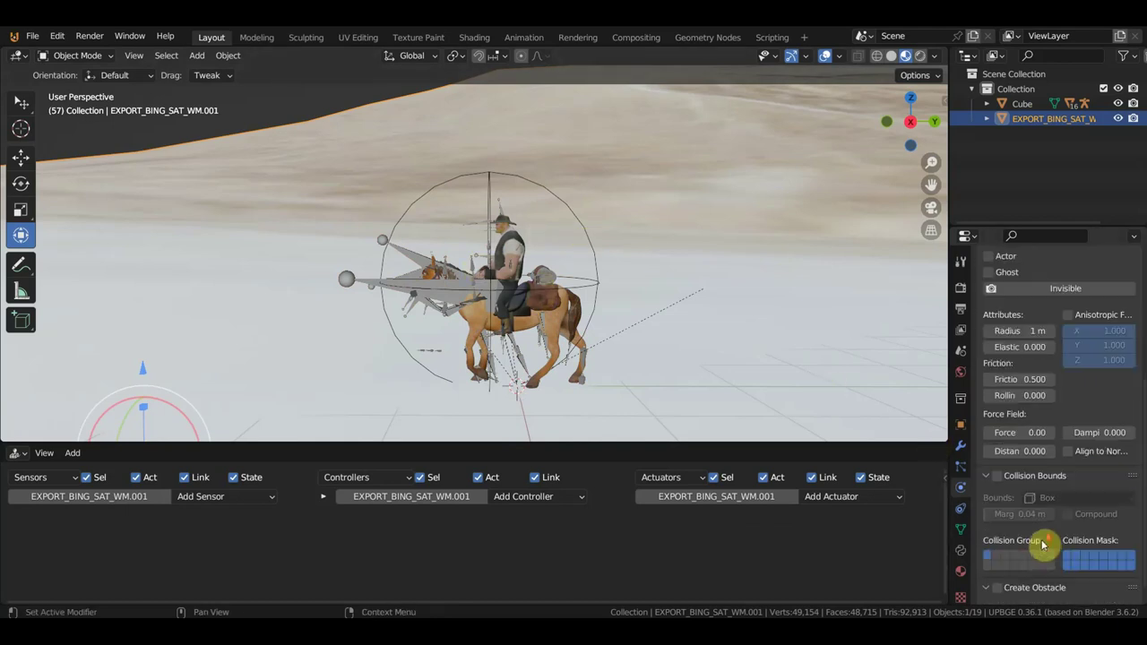
scroll(1025, 474, "up", 3)
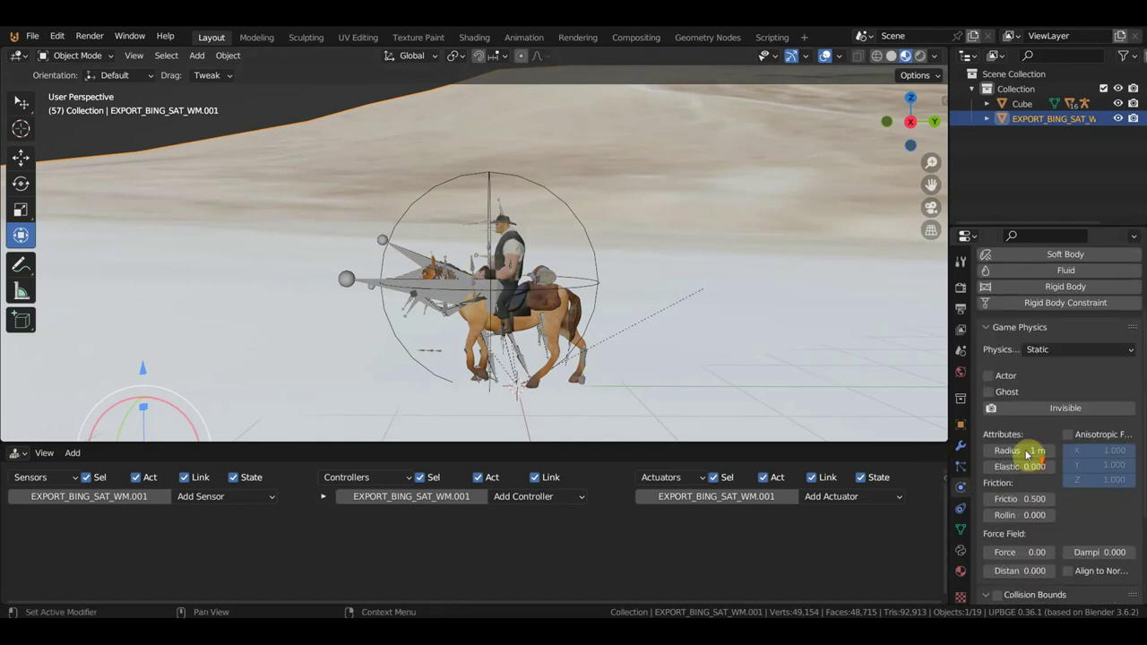
scroll(660, 290, "up", 2)
scroll(666, 302, "up", 3)
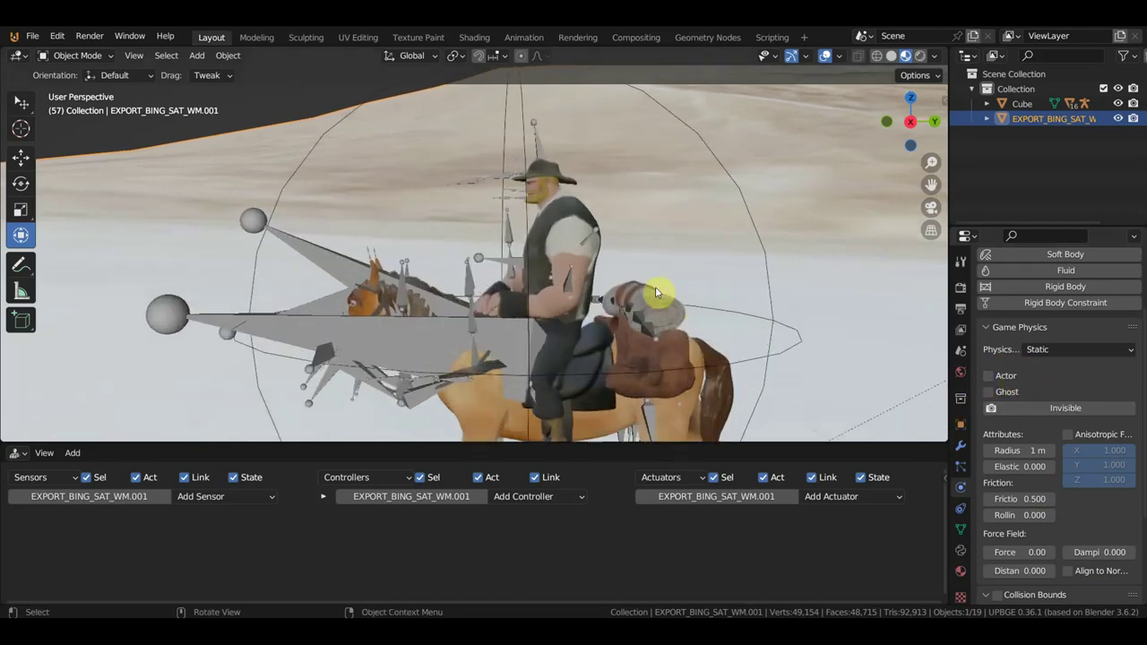
left_click(750, 216)
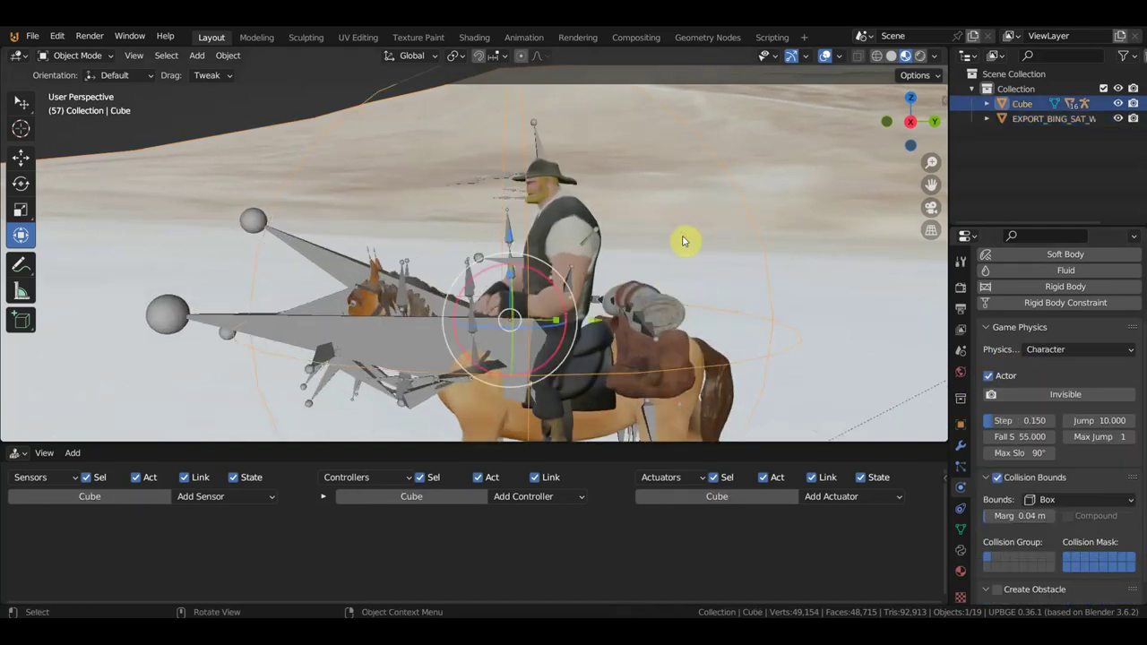
scroll(631, 249, "down", 2)
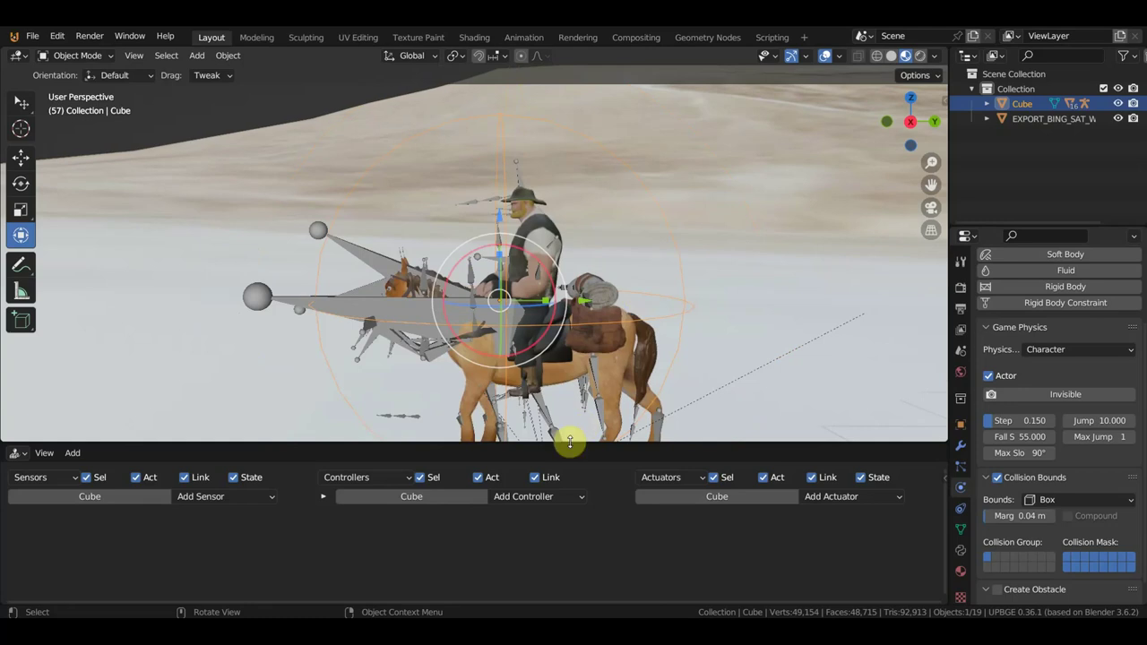
left_click_drag(570, 443, 448, 364)
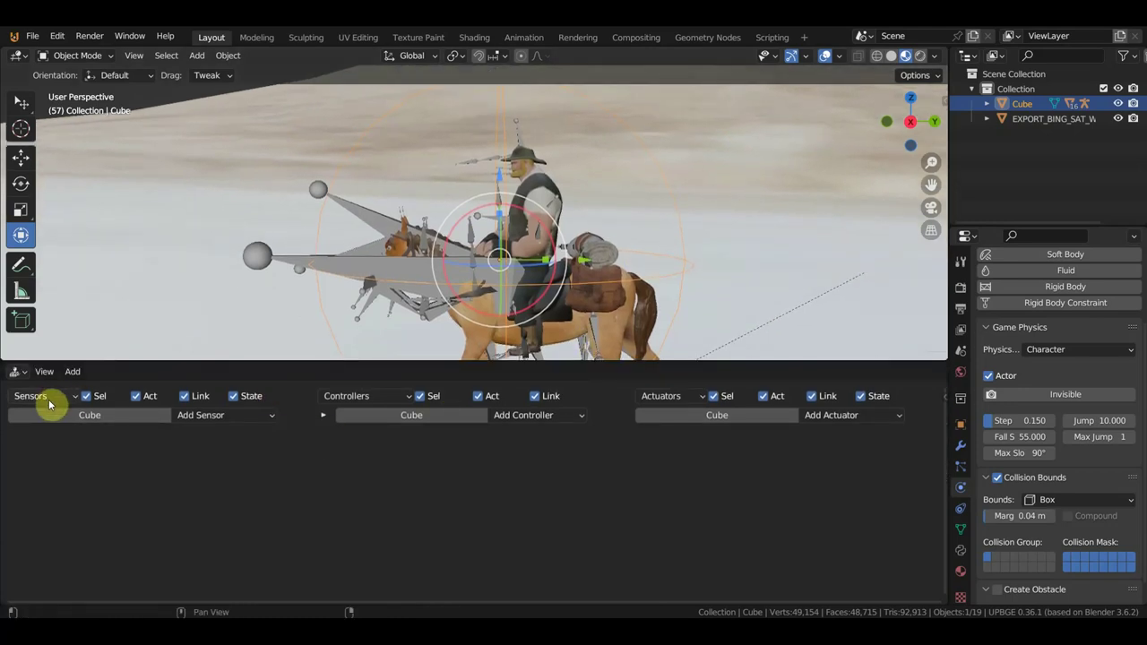
Switch the lower area to the Action Editor with the horse-rider armature selected.
left_click(17, 371)
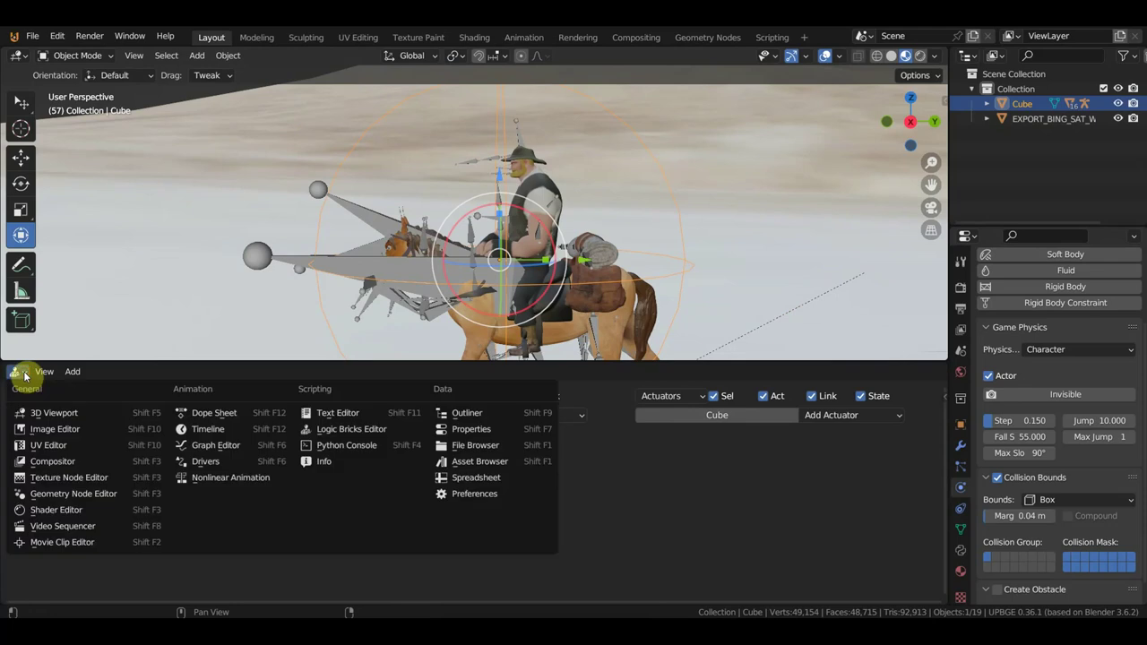
left_click(220, 418)
left_click(375, 223)
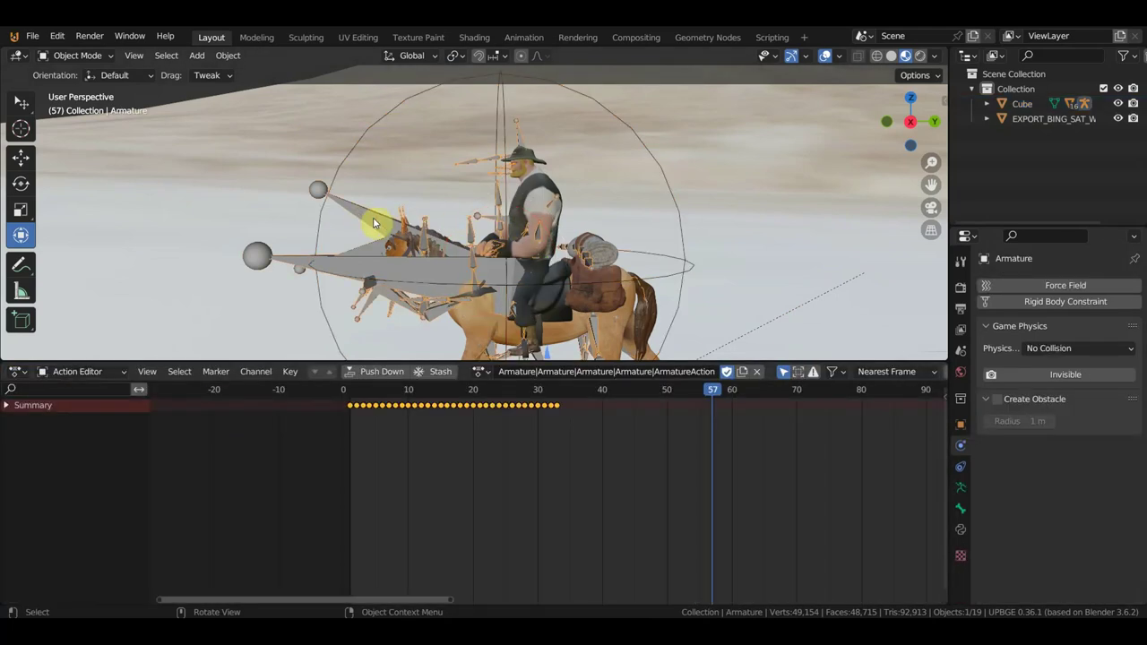
Rename the action to 'walk', enable Fake User, and set the current frame to 33.
left_click(548, 371)
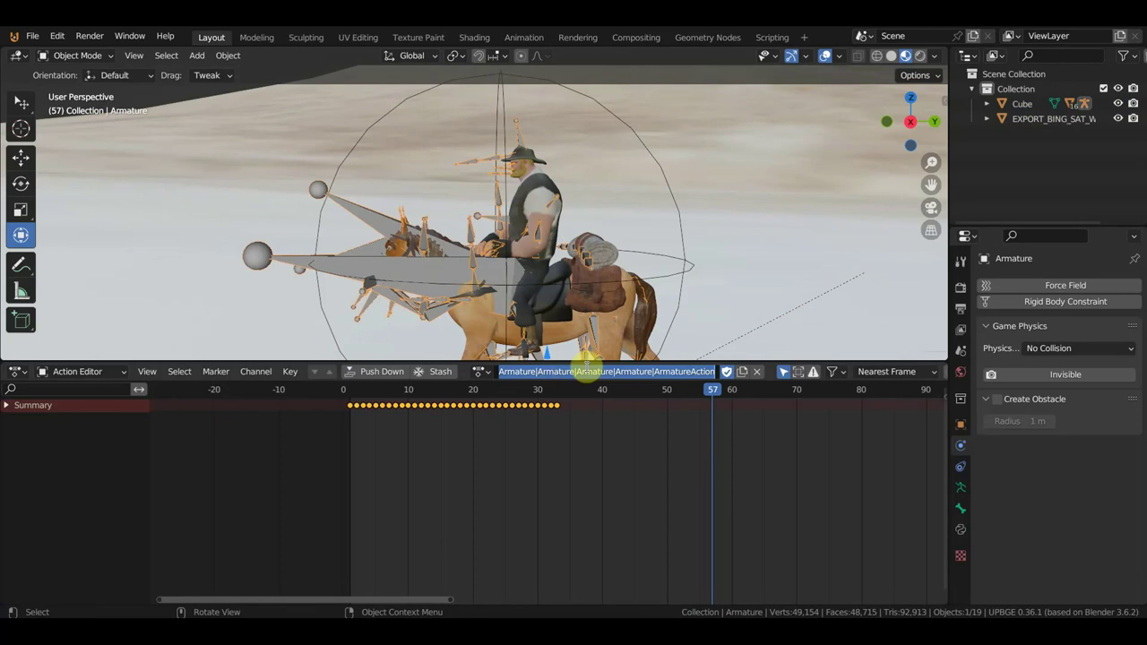
type("walk")
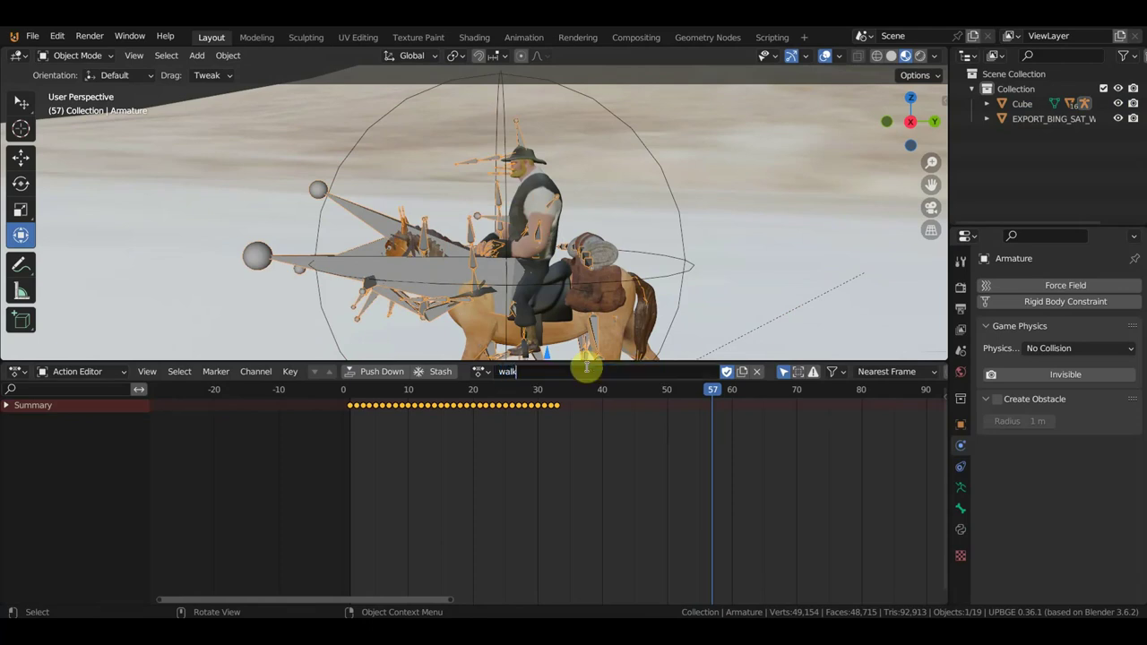
key("Return")
left_click(589, 371)
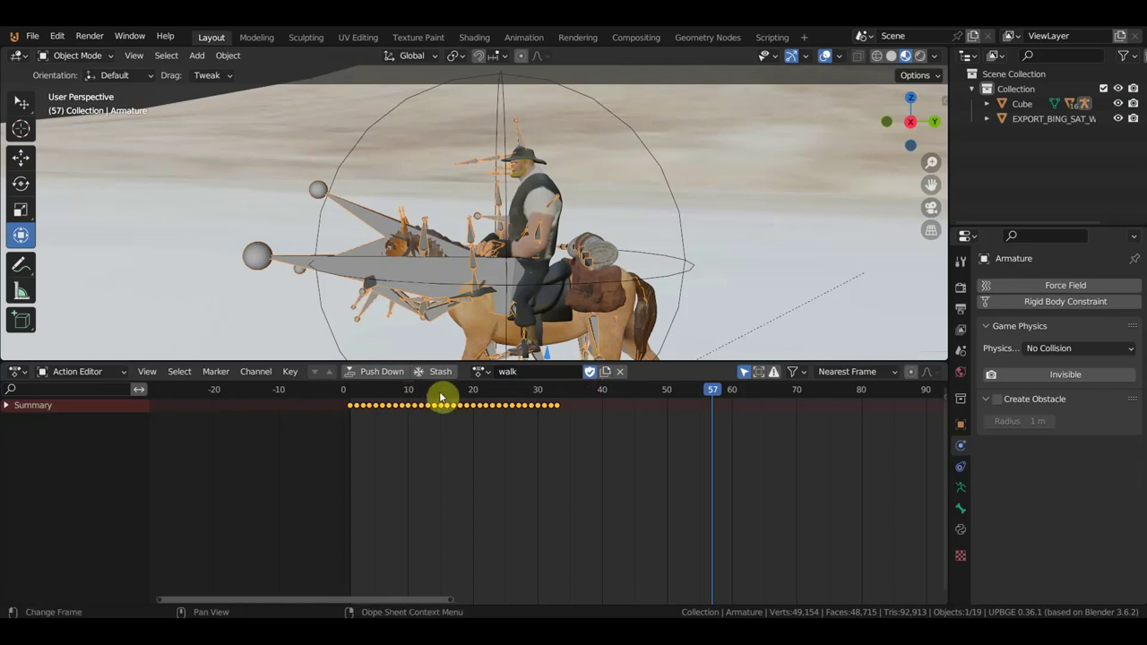
left_click(558, 391)
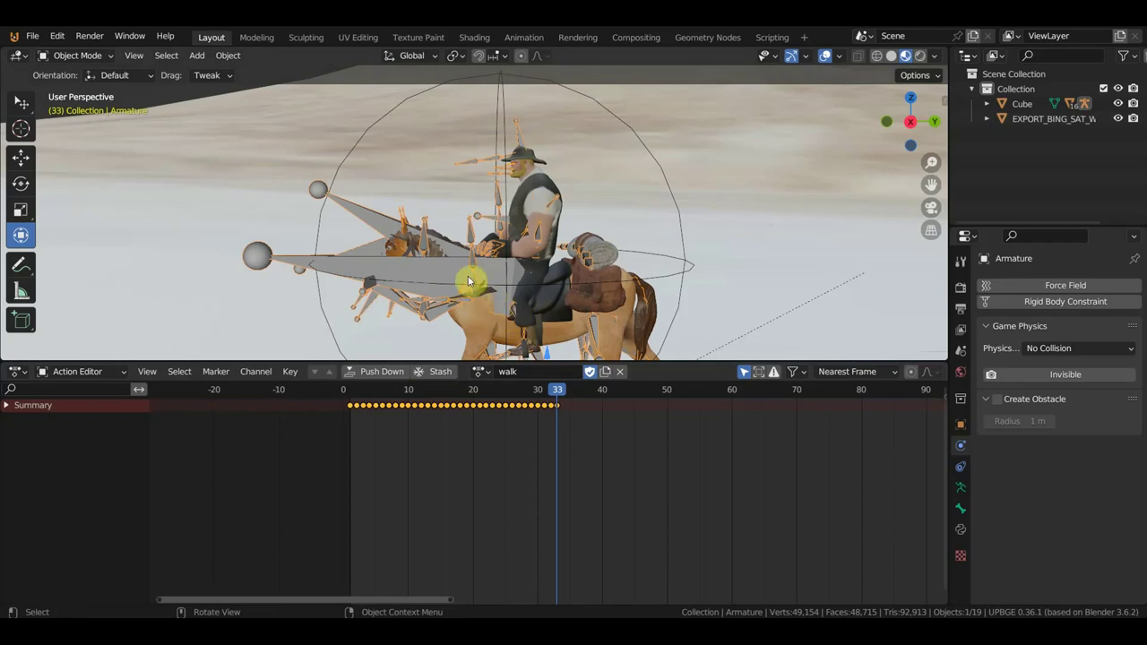
Show Blender File data in the Outliner and delete the leftover Armature actions.
left_click(1004, 56)
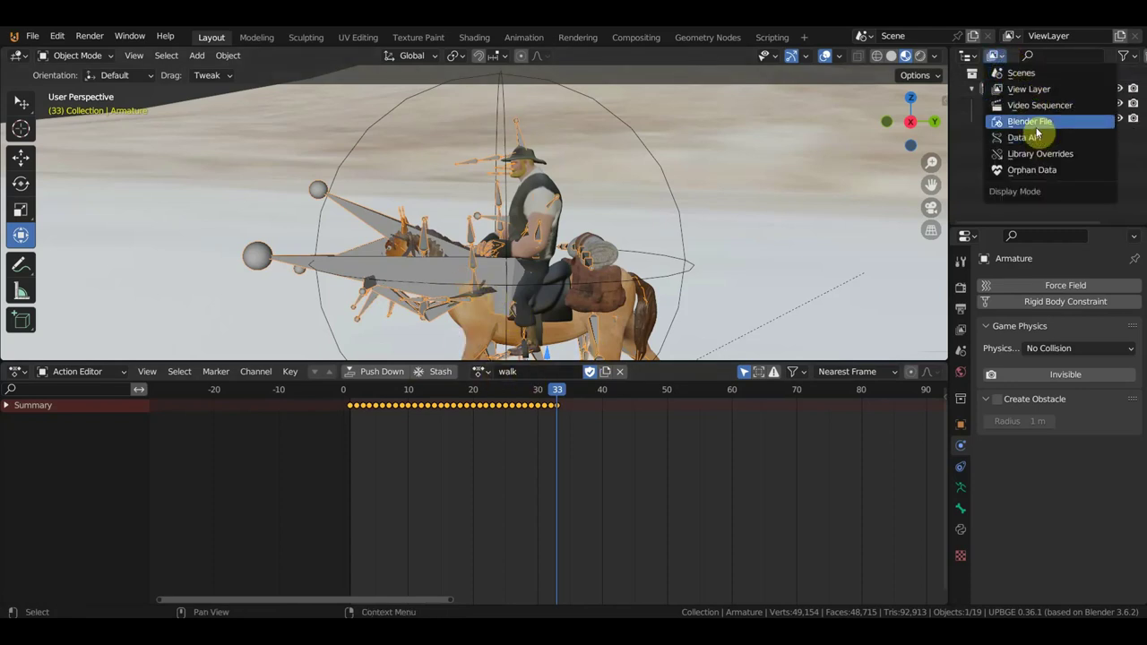
left_click(1035, 121)
left_click(990, 89)
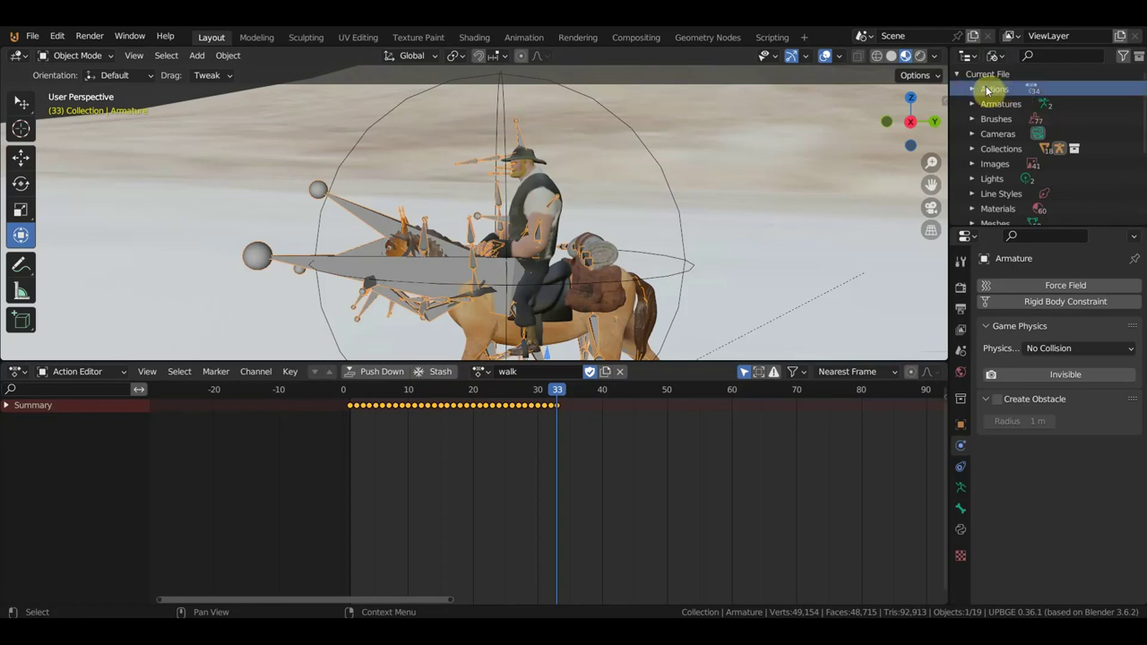
left_click(974, 89)
scroll(1054, 135, "down", 5)
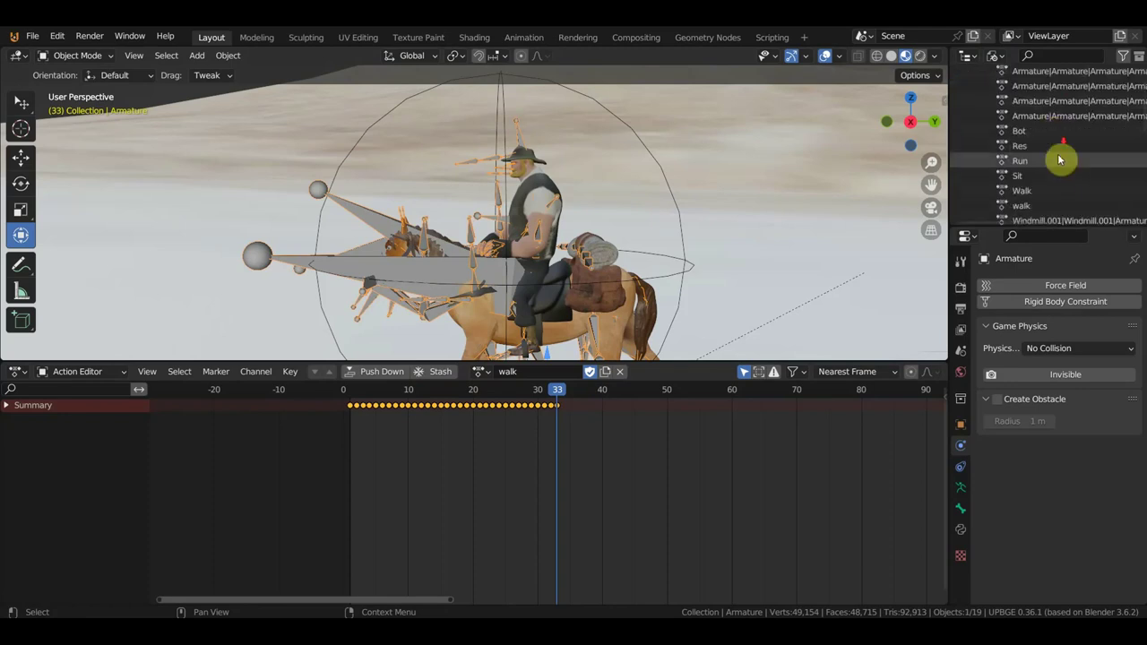
right_click(1060, 117)
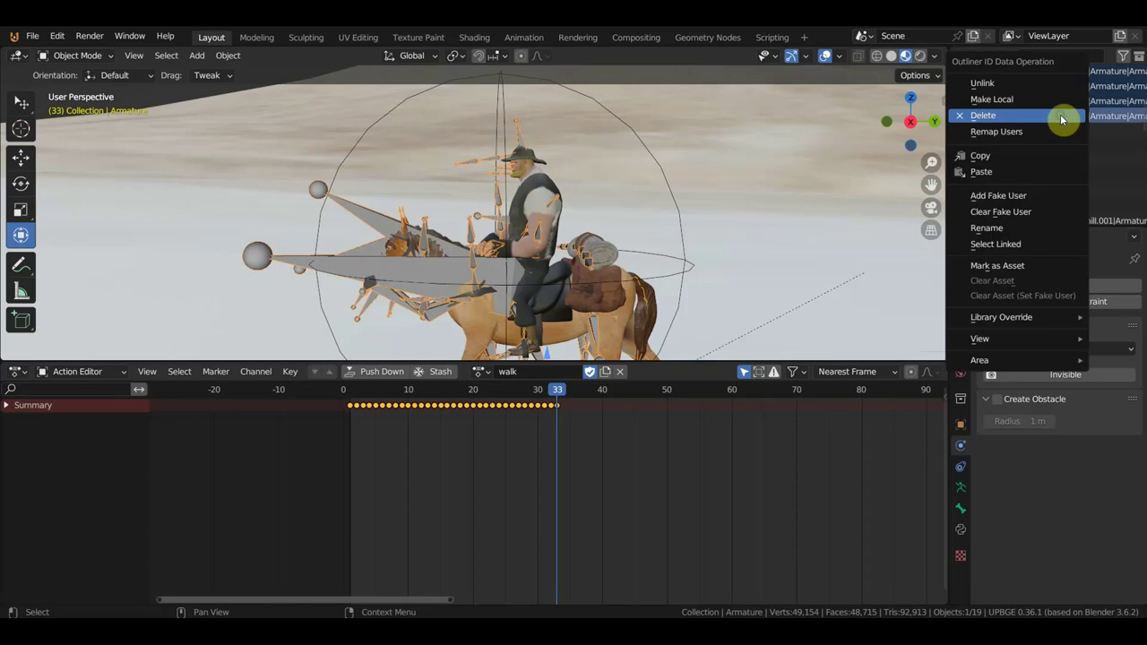
left_click(1047, 116)
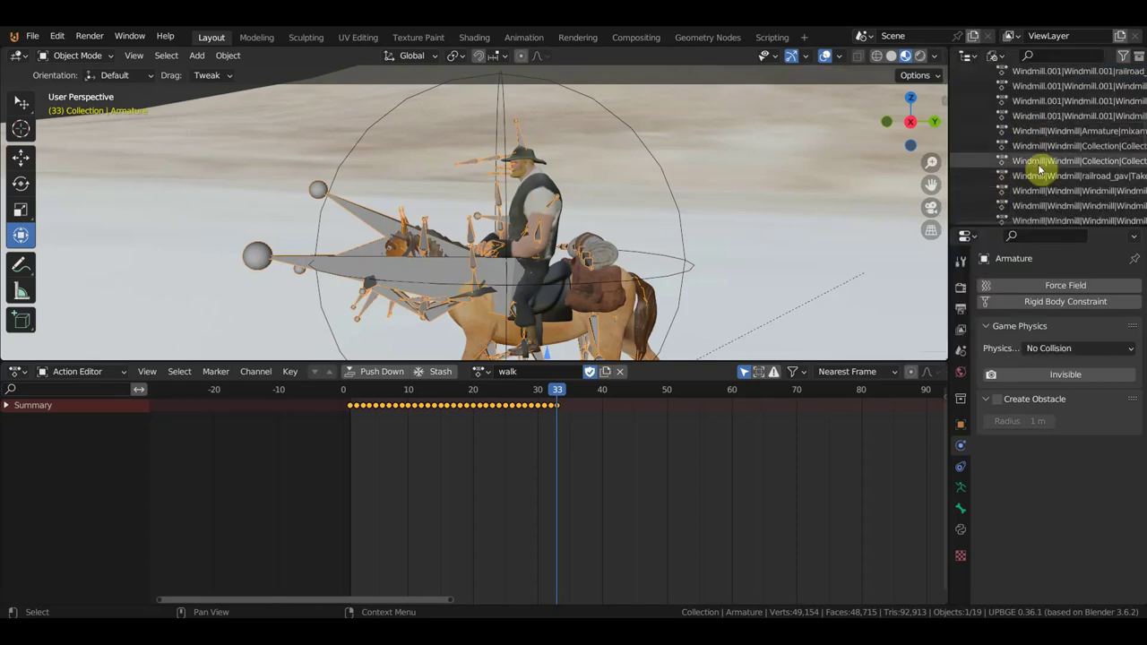
Select the leftover Windmill actions and switch the Outliner back to View Layer.
scroll(1044, 166, "up", 4)
scroll(1050, 159, "down", 3)
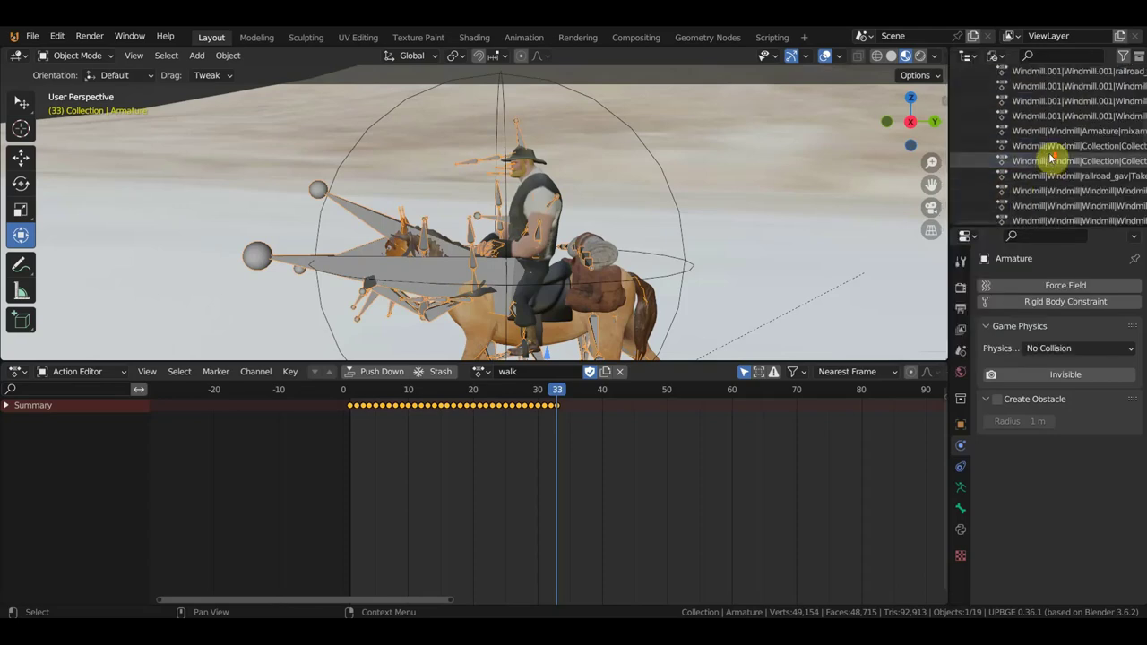
scroll(1058, 176, "down", 2)
scroll(1062, 182, "down", 4)
scroll(1062, 182, "up", 3)
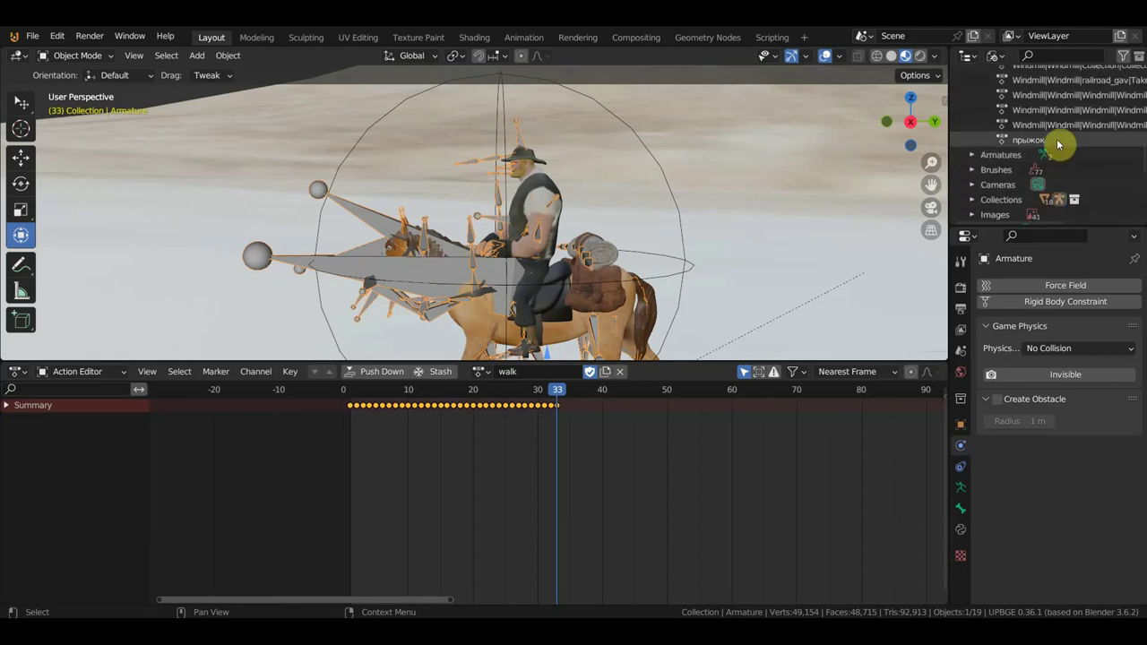
left_click(1054, 130)
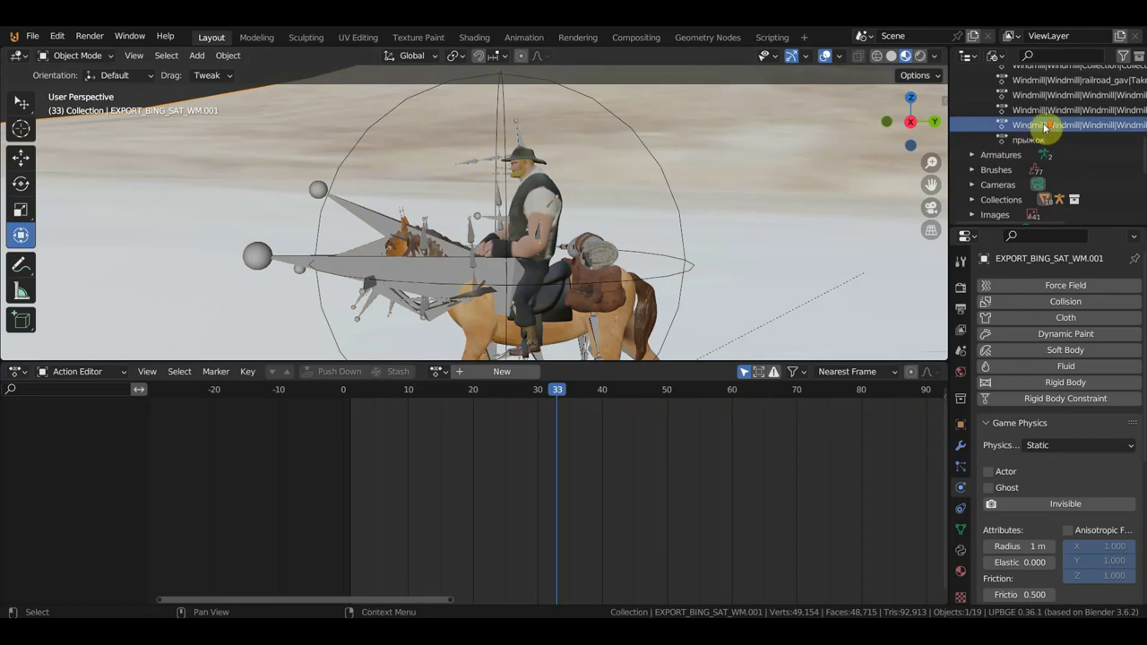
scroll(1045, 125, "up", 3)
scroll(1031, 123, "up", 3)
scroll(1041, 125, "up", 2)
scroll(1004, 77, "up", 5)
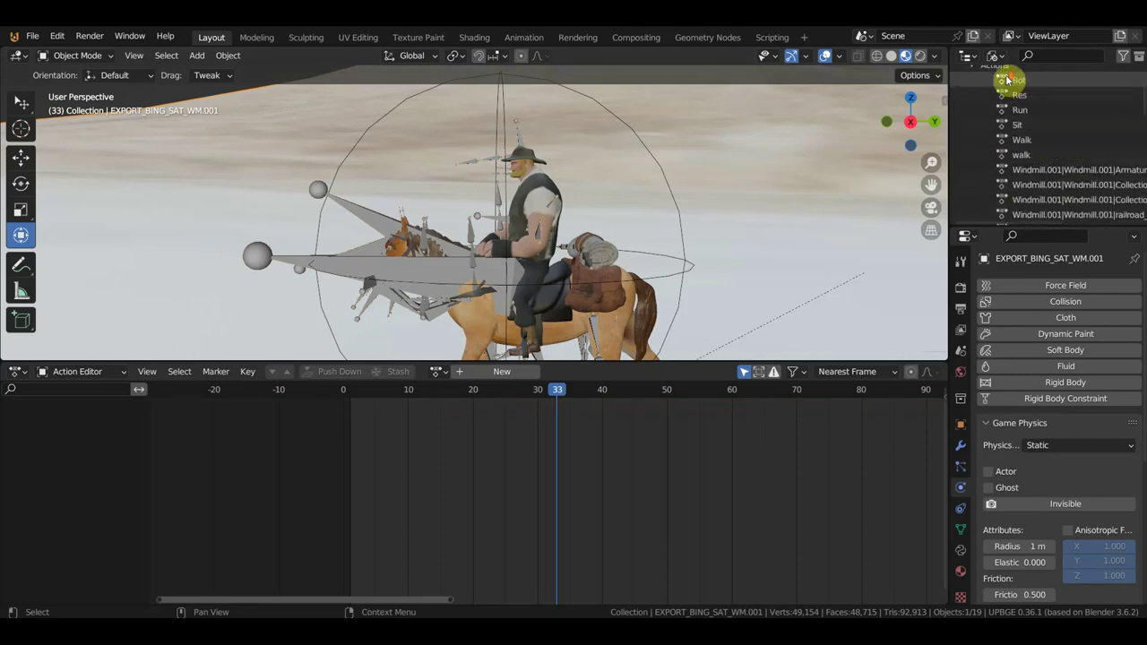
left_click(995, 55)
left_click(1005, 71)
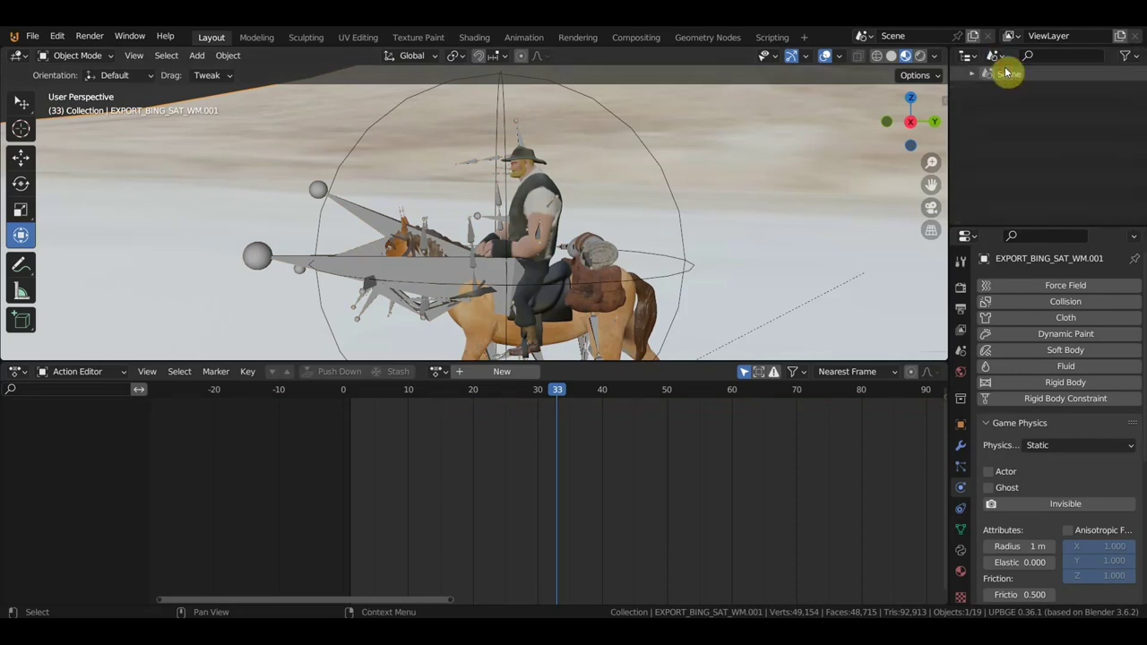
left_click(998, 57)
left_click(1019, 91)
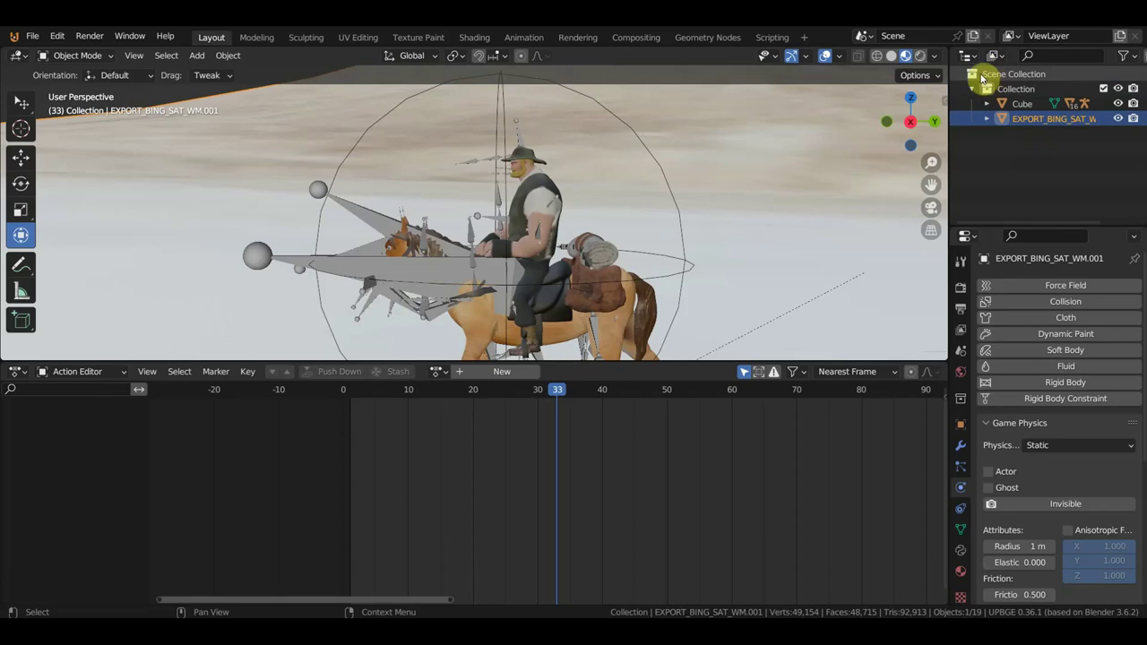
Return to the Blender File view and delete the selected Windmill actions.
left_click(993, 57)
left_click(1032, 122)
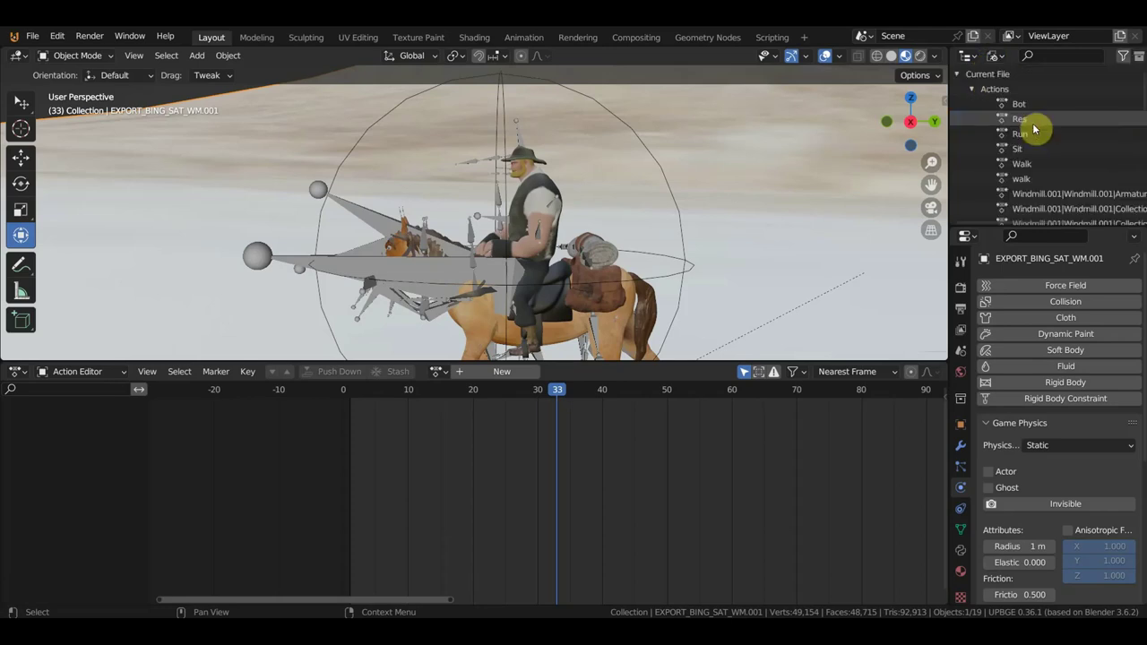
scroll(1046, 198, "down", 10)
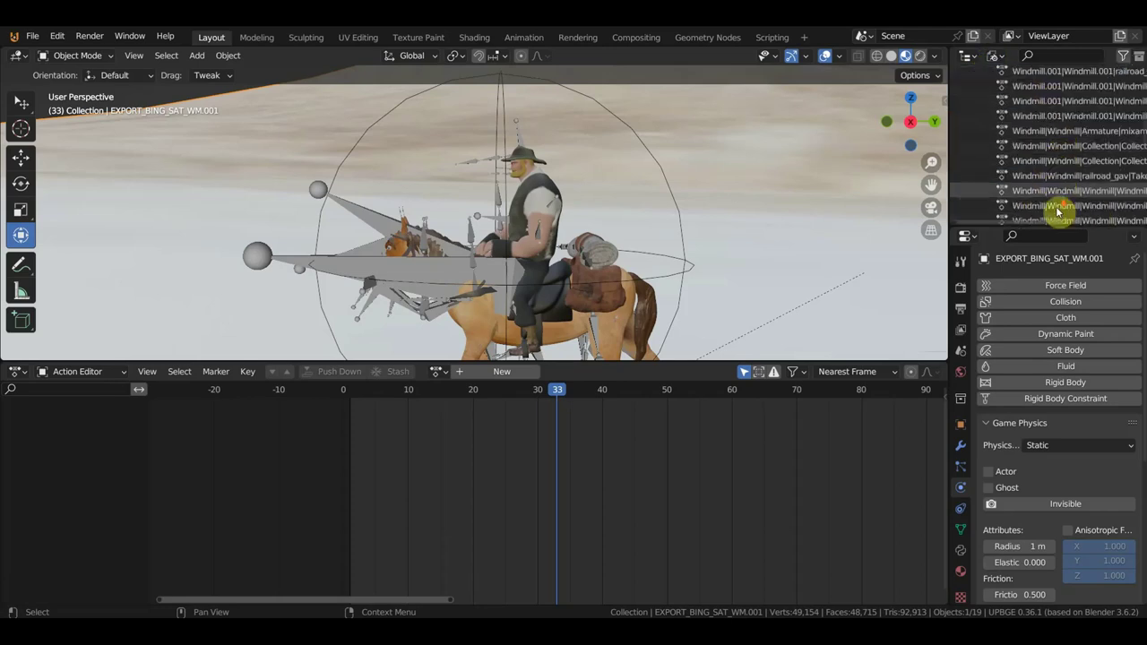
right_click(1059, 105)
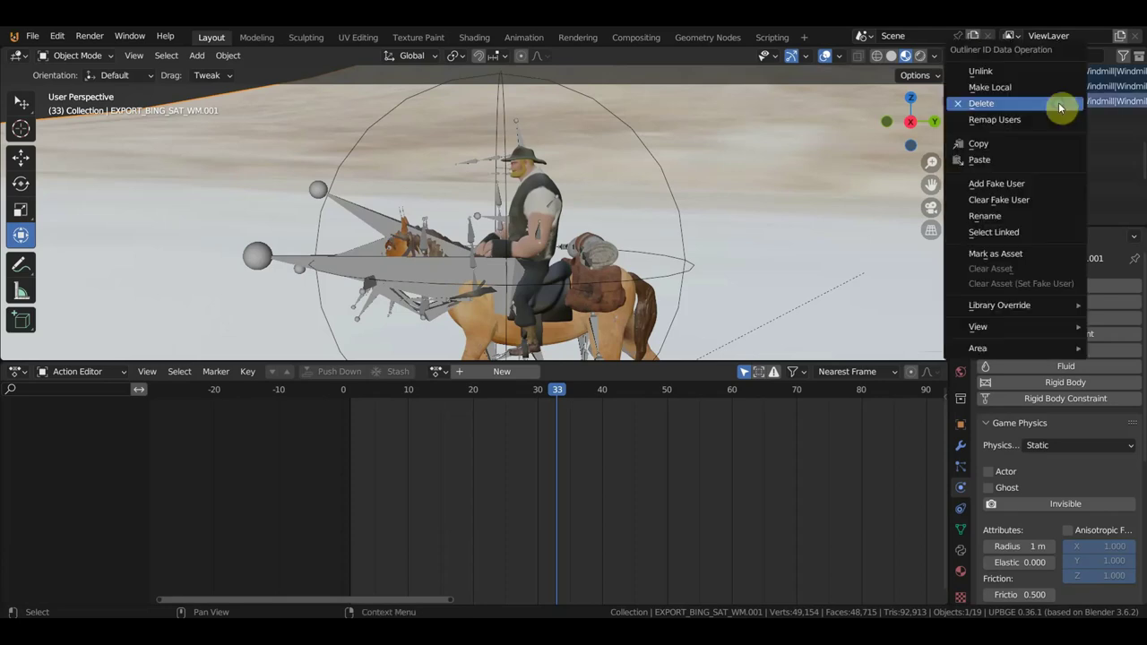
left_click(1051, 109)
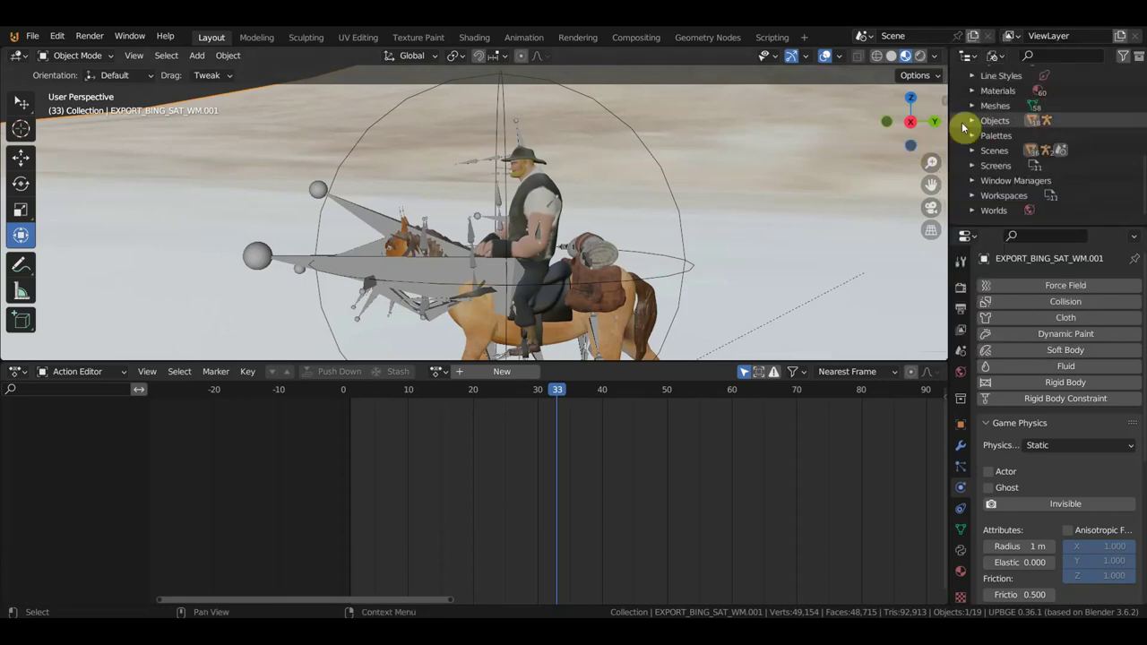
left_click(992, 55)
Rename EXPORT_BING_SAT_WM.001 to 'zemla' in the Outliner.
left_click(1027, 89)
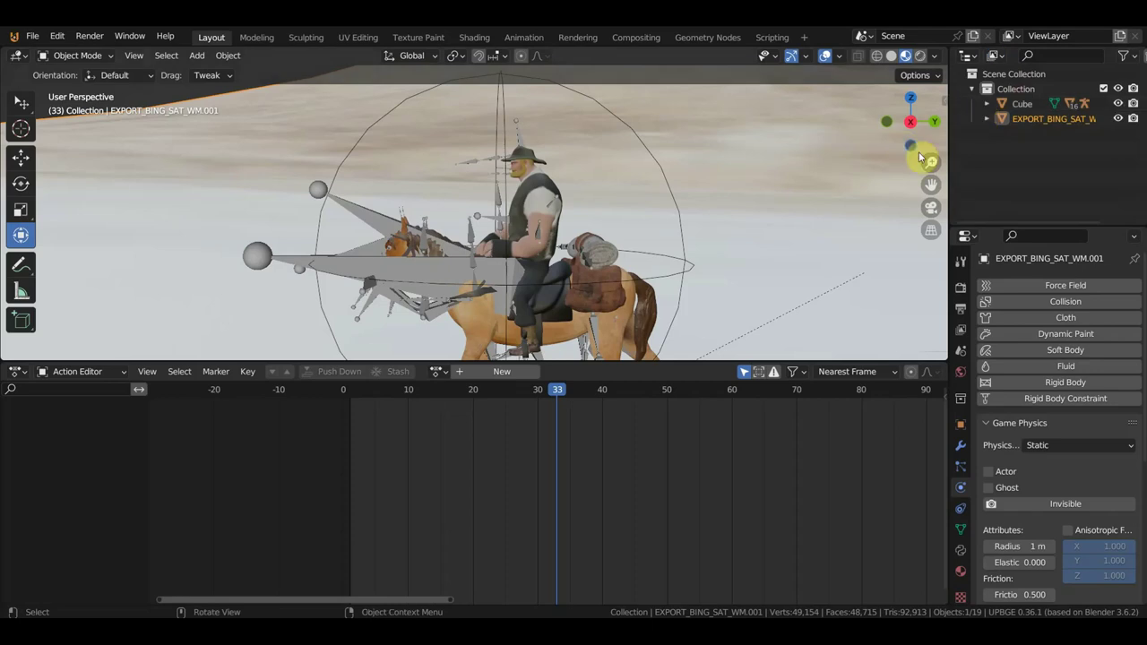
double_click(1030, 121)
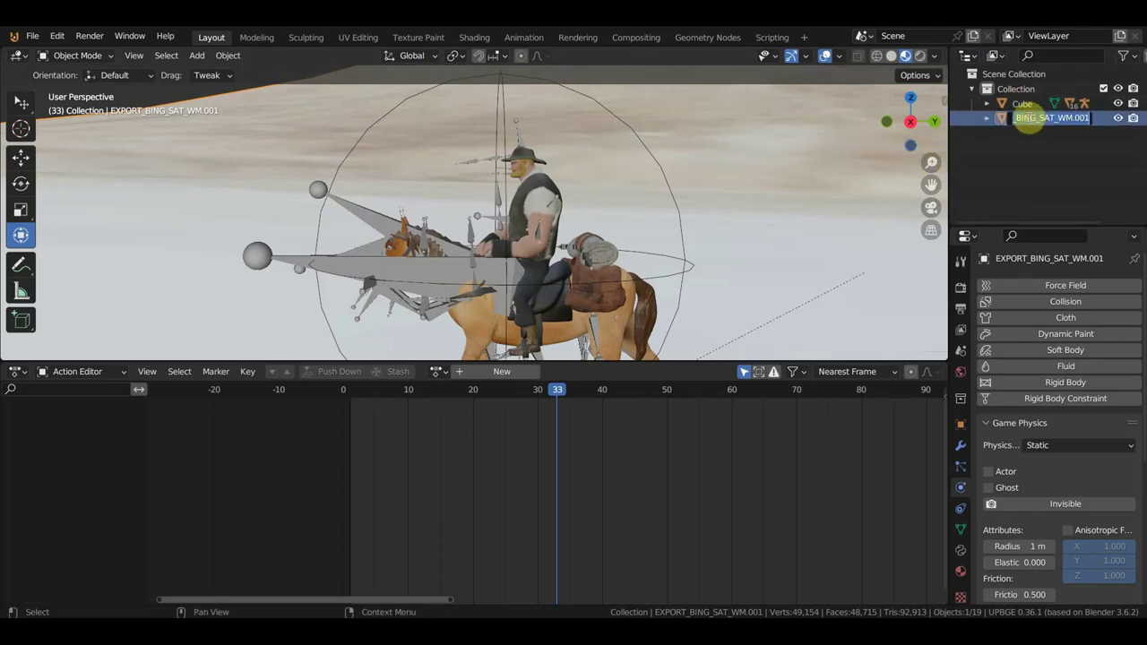
type("2")
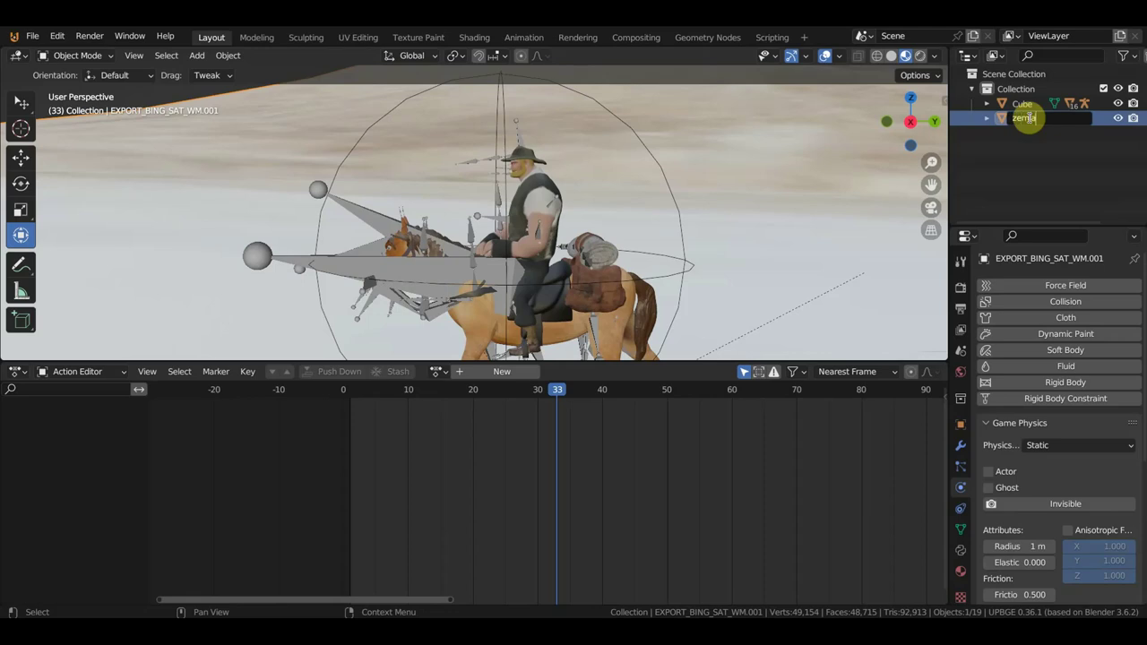
key("Return")
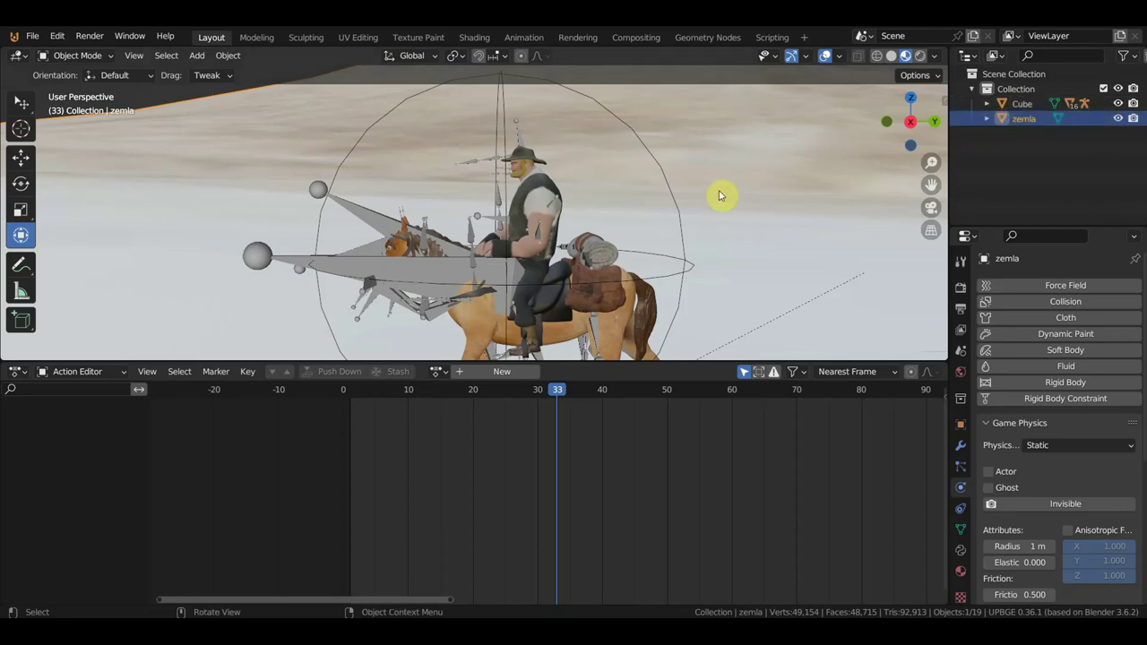
Rename the Cube object to 'hitboks'.
left_click(675, 198)
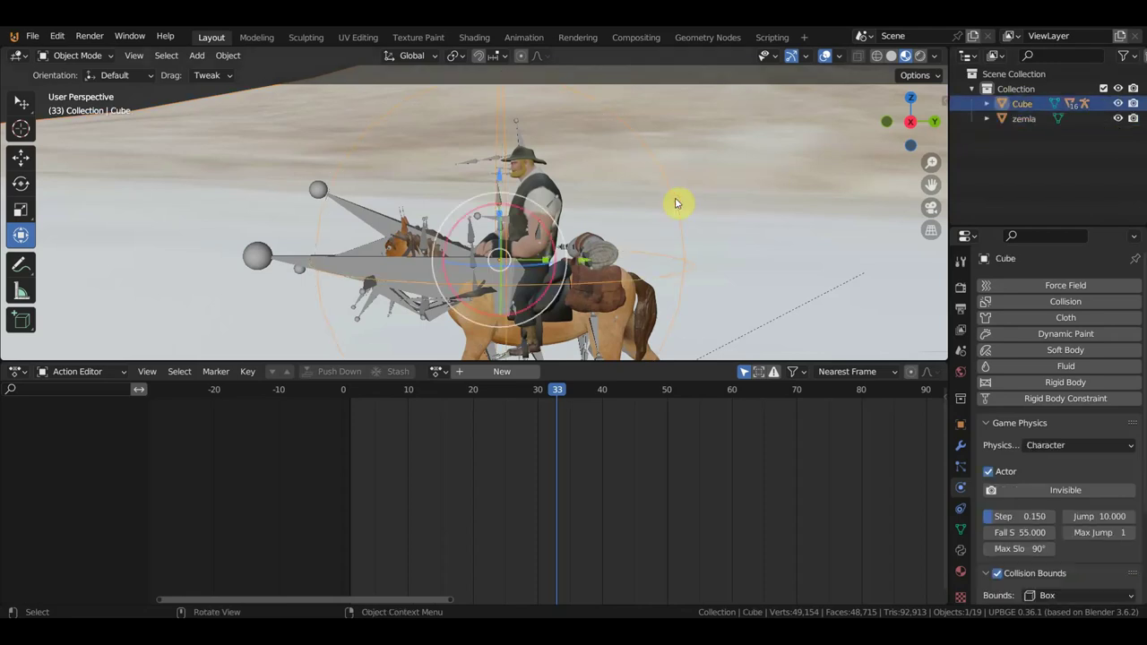
double_click(1022, 103)
type("hitboks")
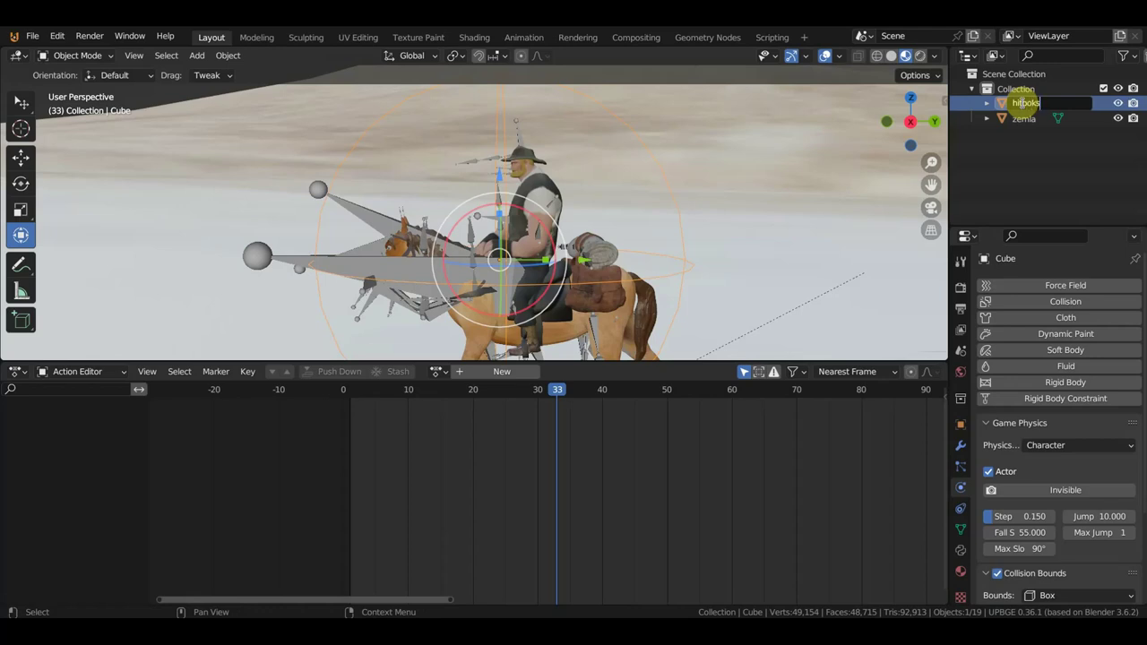
key("Return")
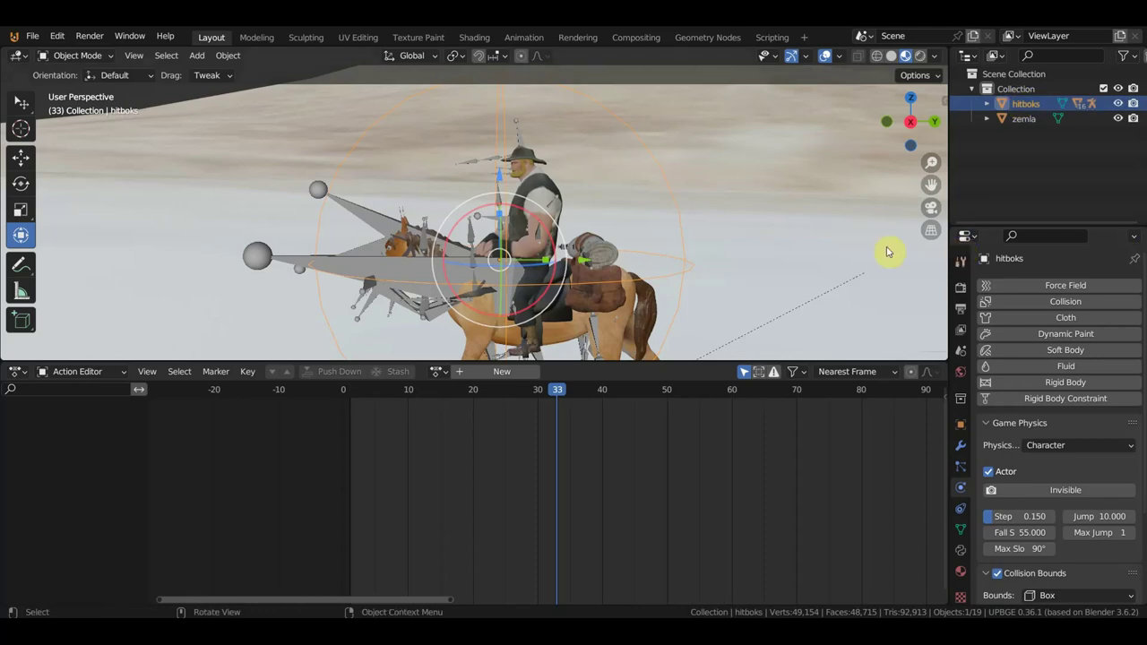
scroll(607, 213, "down", 2)
Turn the lower area into the Logic Bricks editor.
scroll(609, 220, "down", 1)
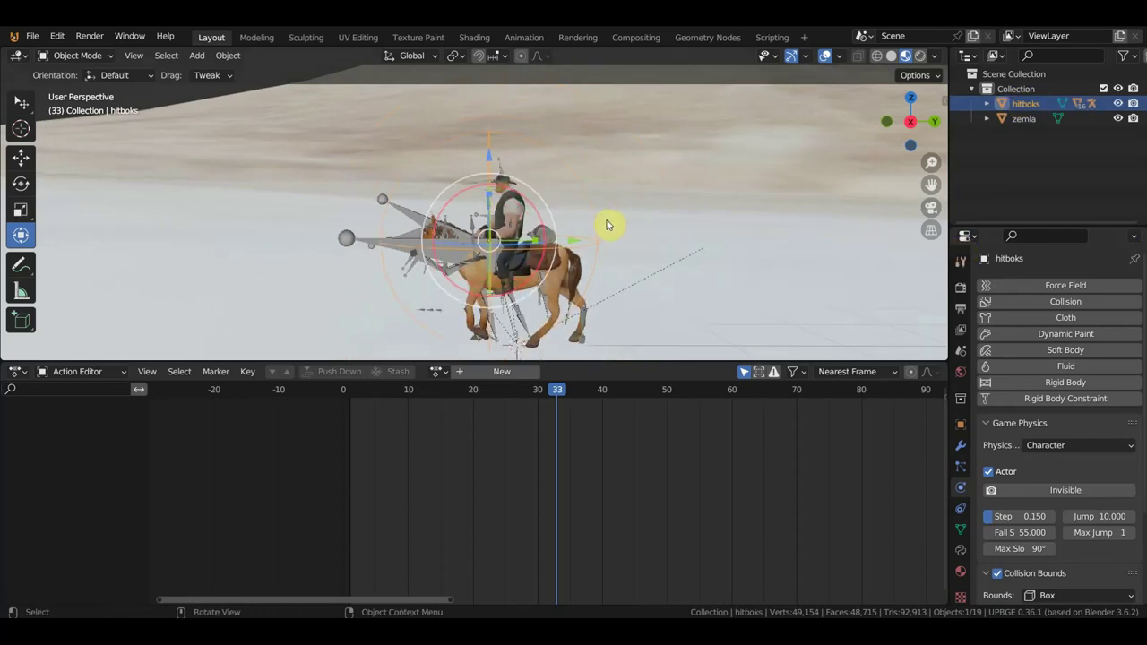
middle_click_drag(612, 225, 598, 223)
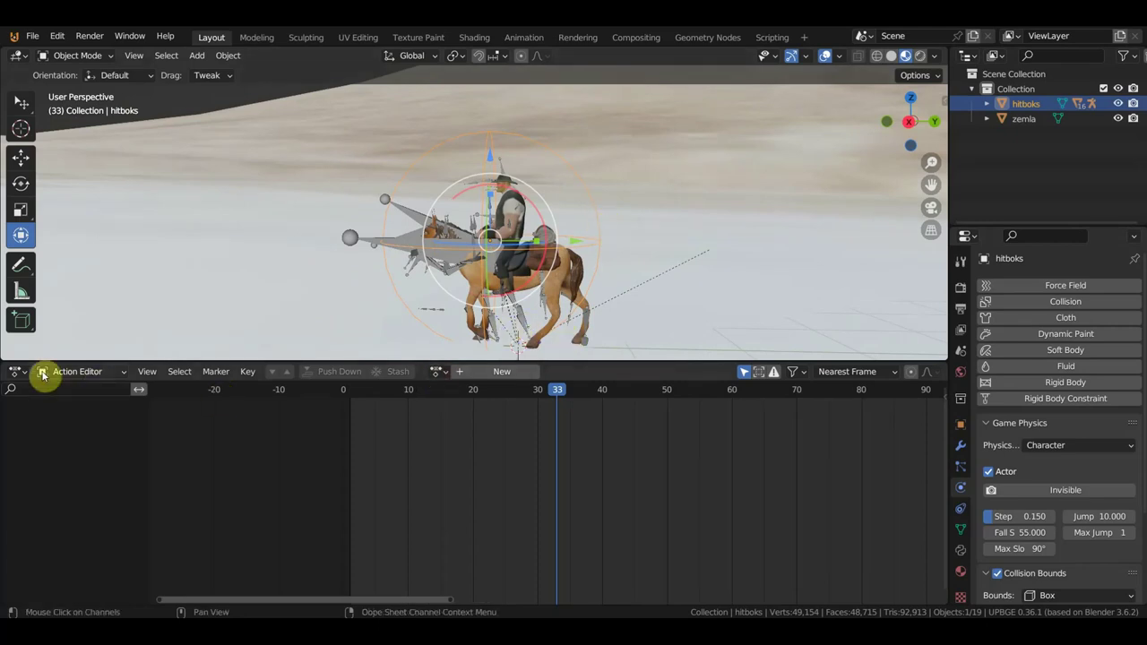
left_click(19, 372)
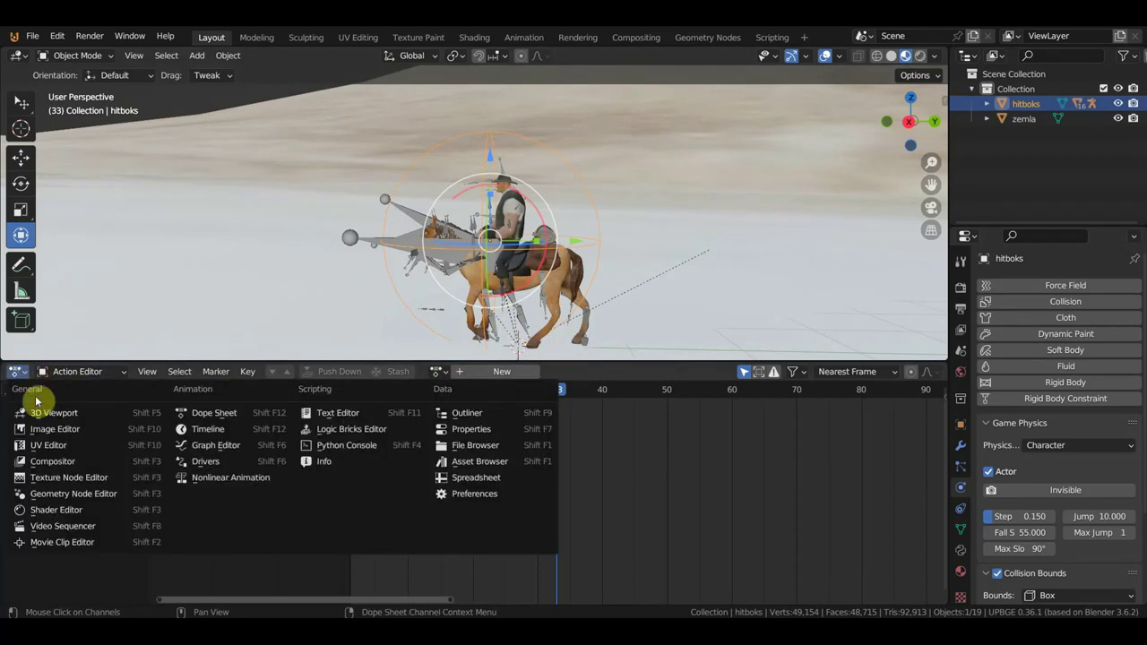
left_click(348, 436)
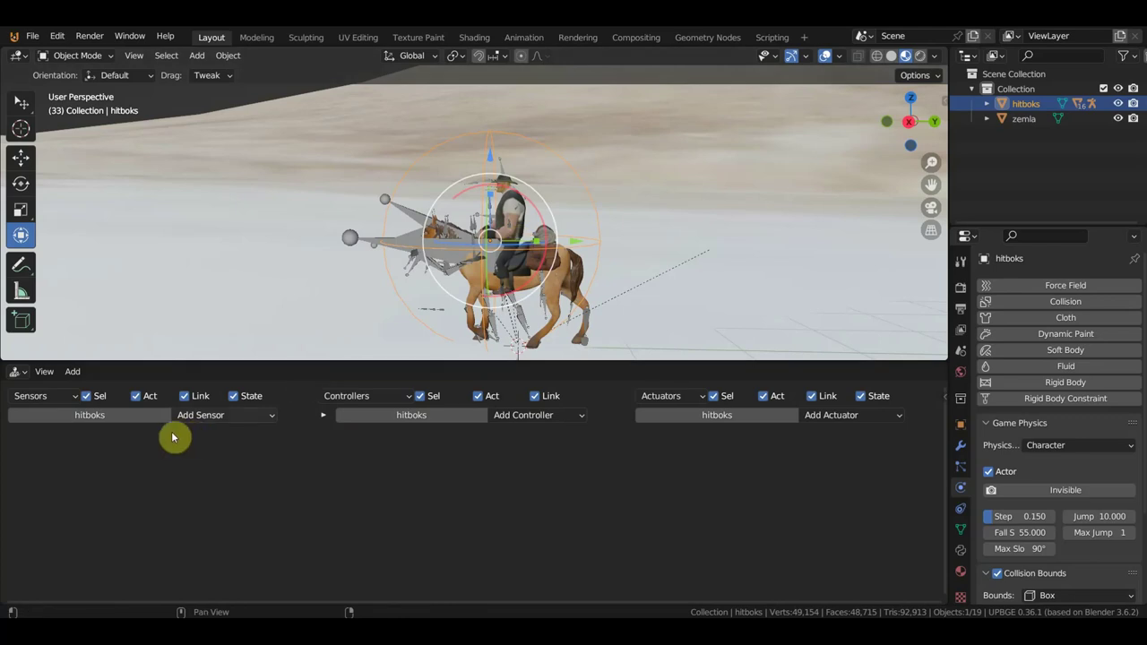
Add a Keyboard sensor to hitboks triggered by the W key.
left_click(199, 416)
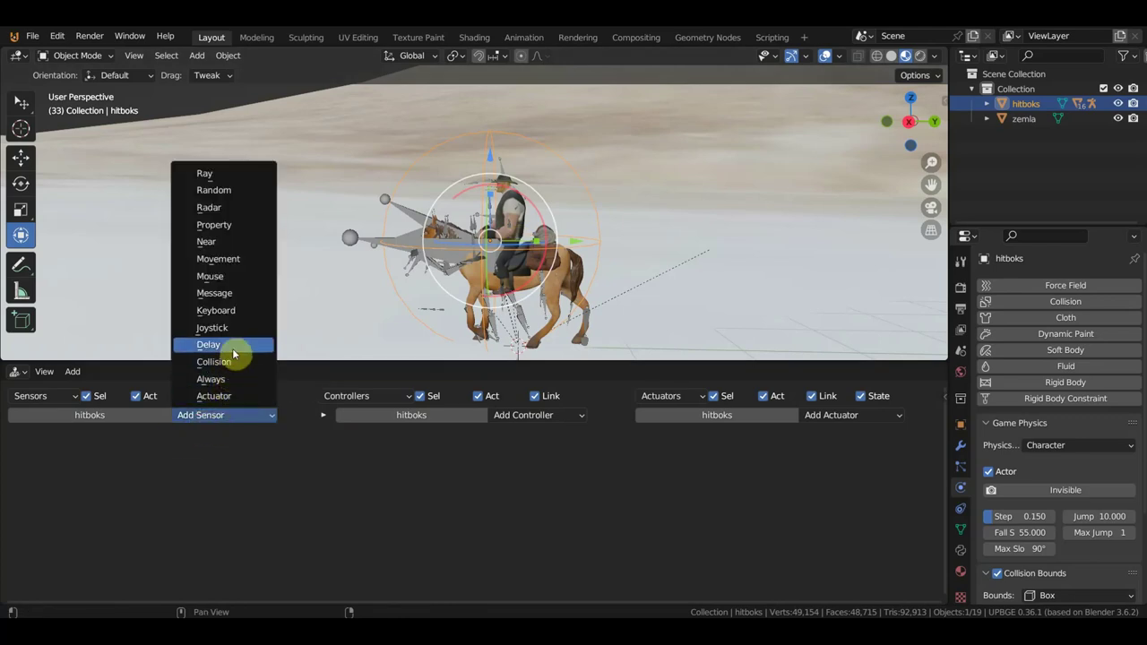
left_click(229, 311)
left_click(132, 492)
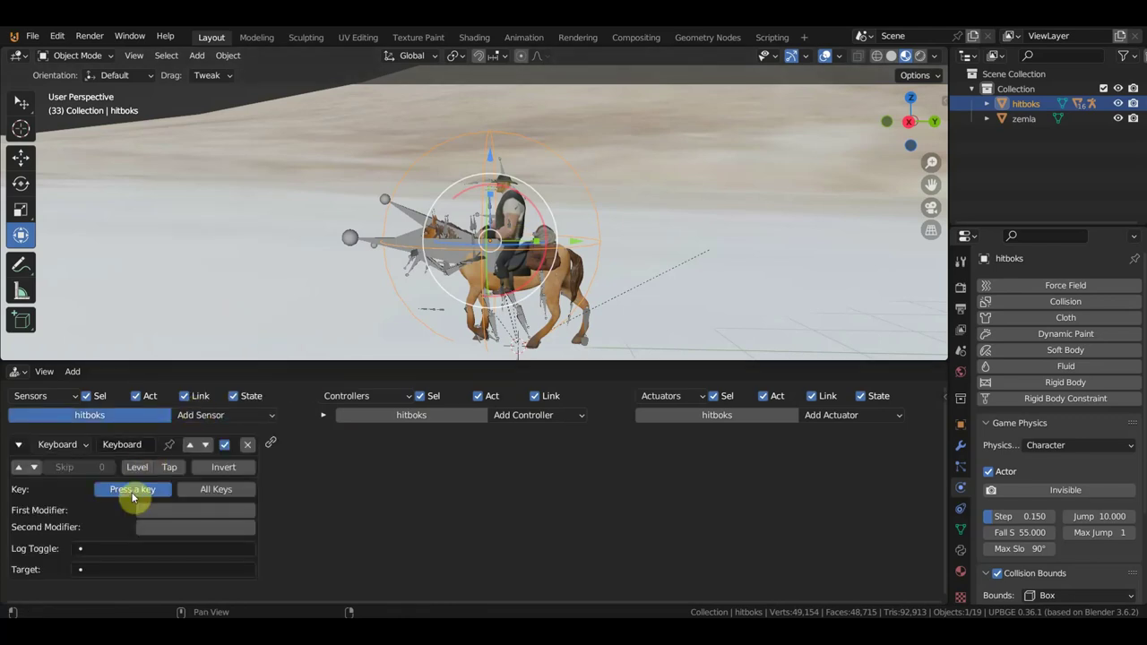
type("W")
Add a Motion actuator moving hitboks -0.03 along Y.
left_click(829, 415)
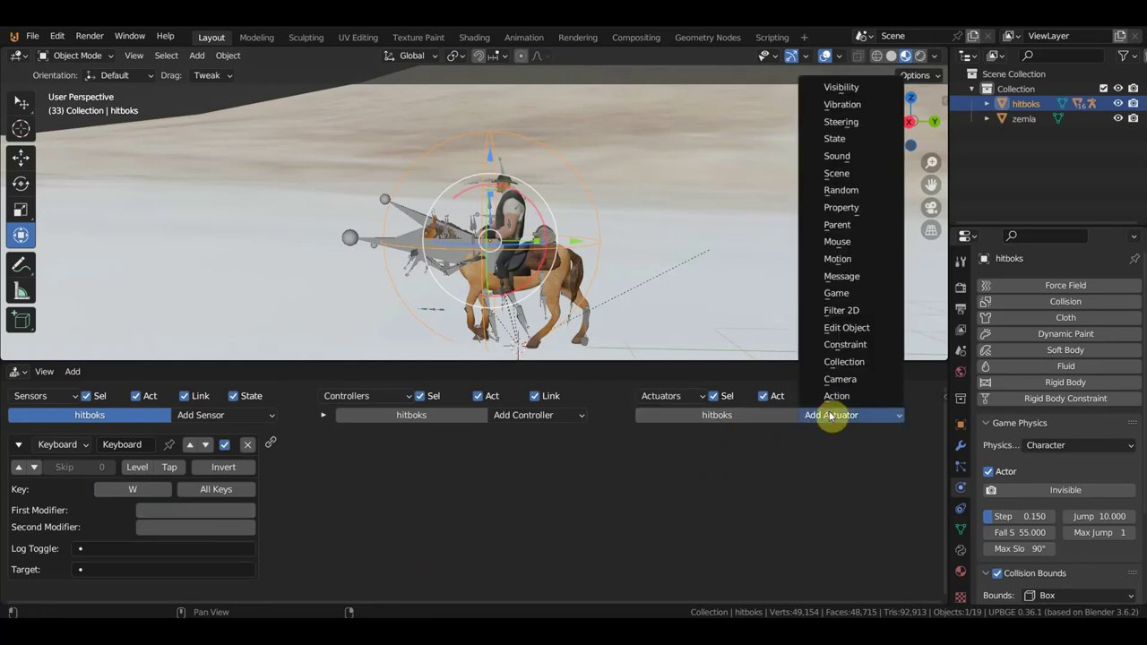
left_click(838, 259)
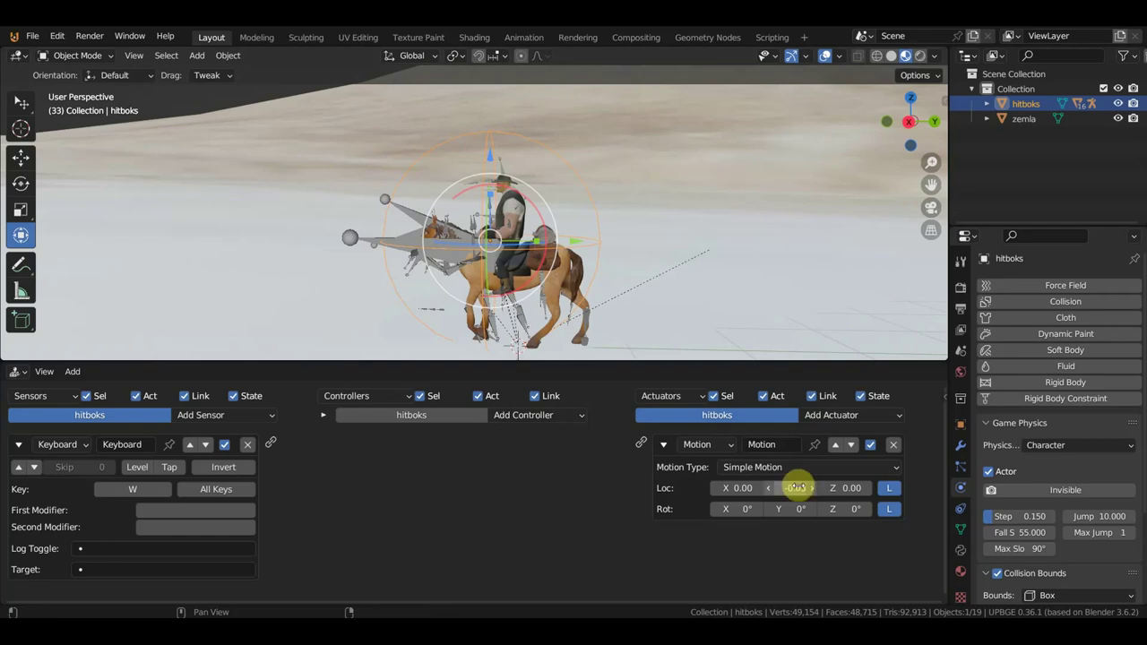
key("Return")
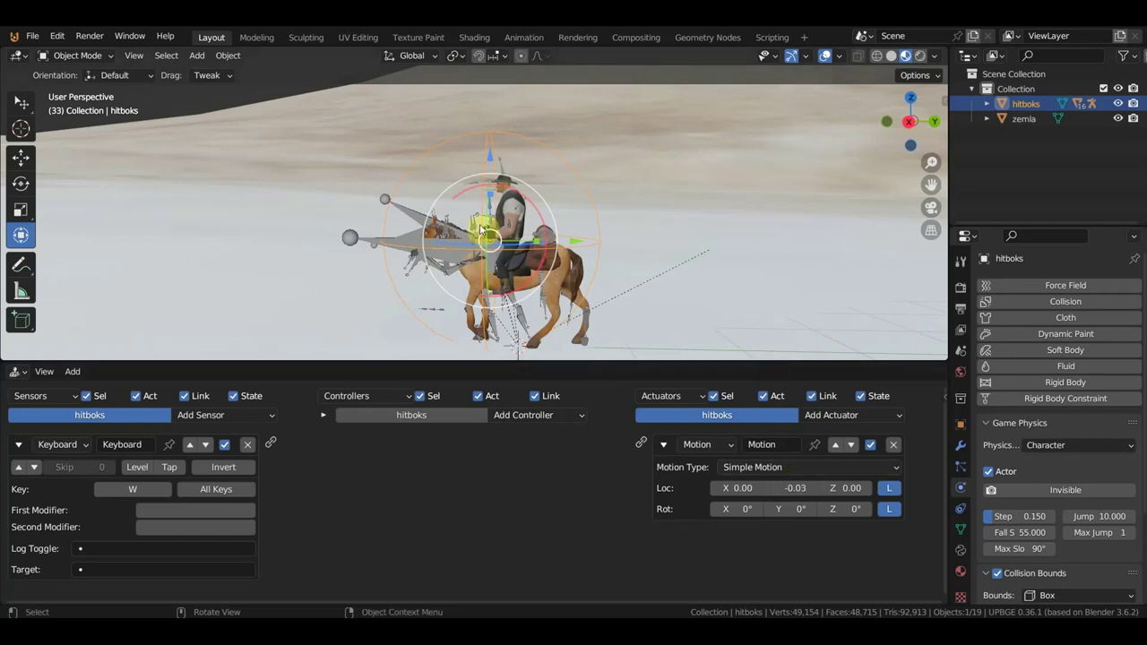
Give the Armature an Always sensor, replacing a mistakenly added Keyboard sensor.
left_click(405, 212)
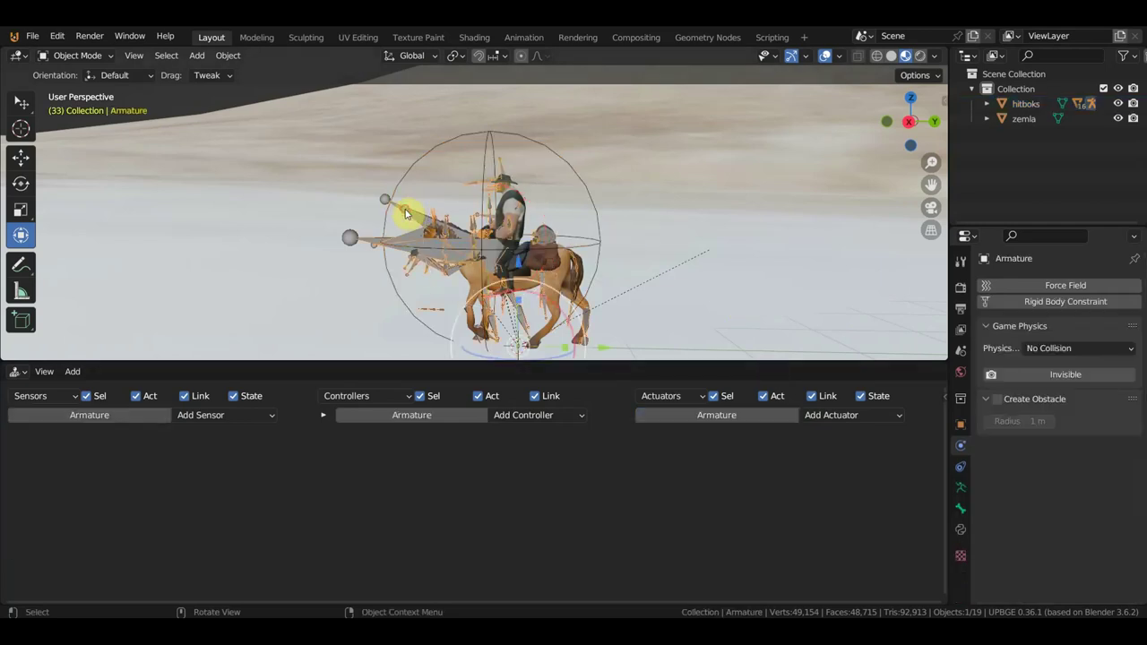
left_click(205, 418)
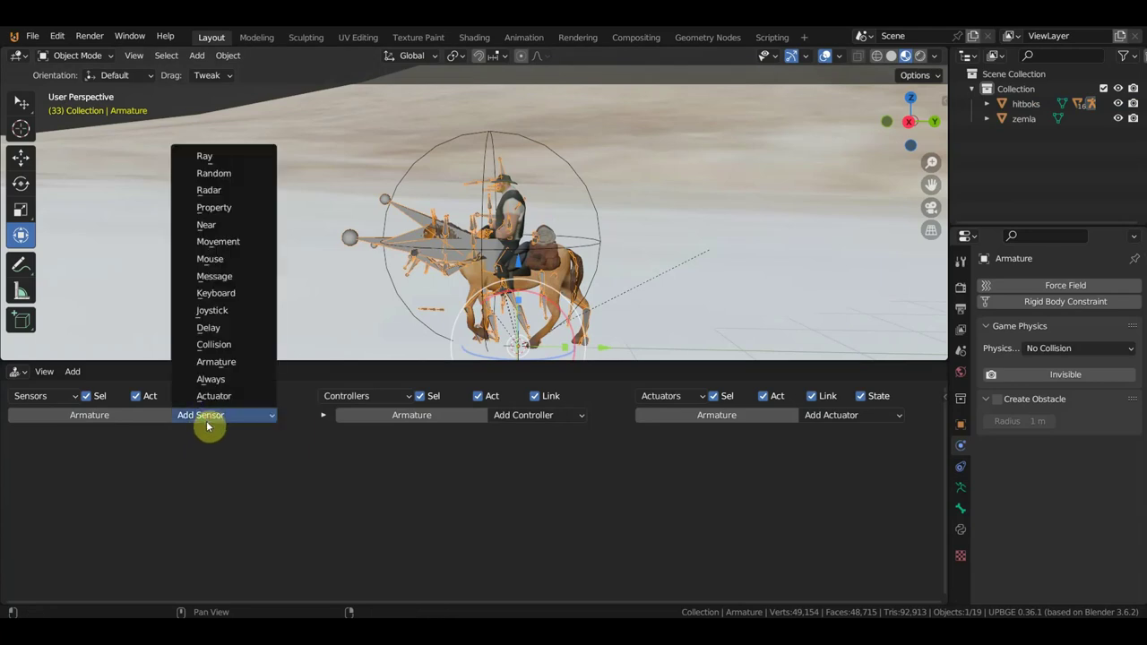
left_click(225, 293)
left_click(132, 490)
type("W")
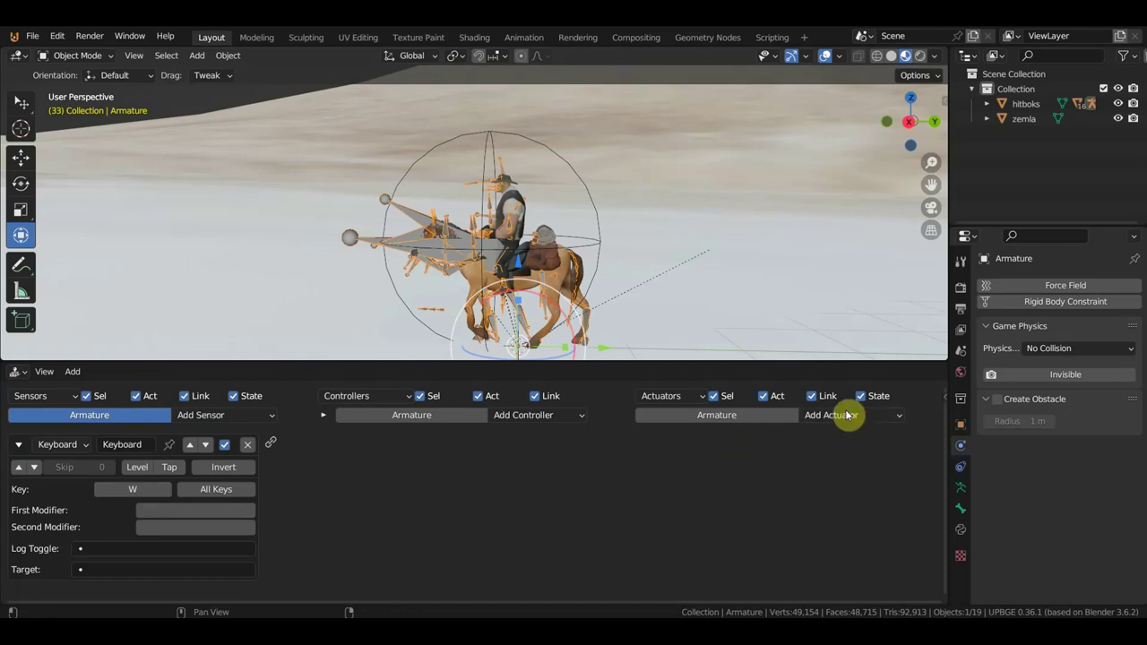
left_click(250, 446)
left_click(225, 416)
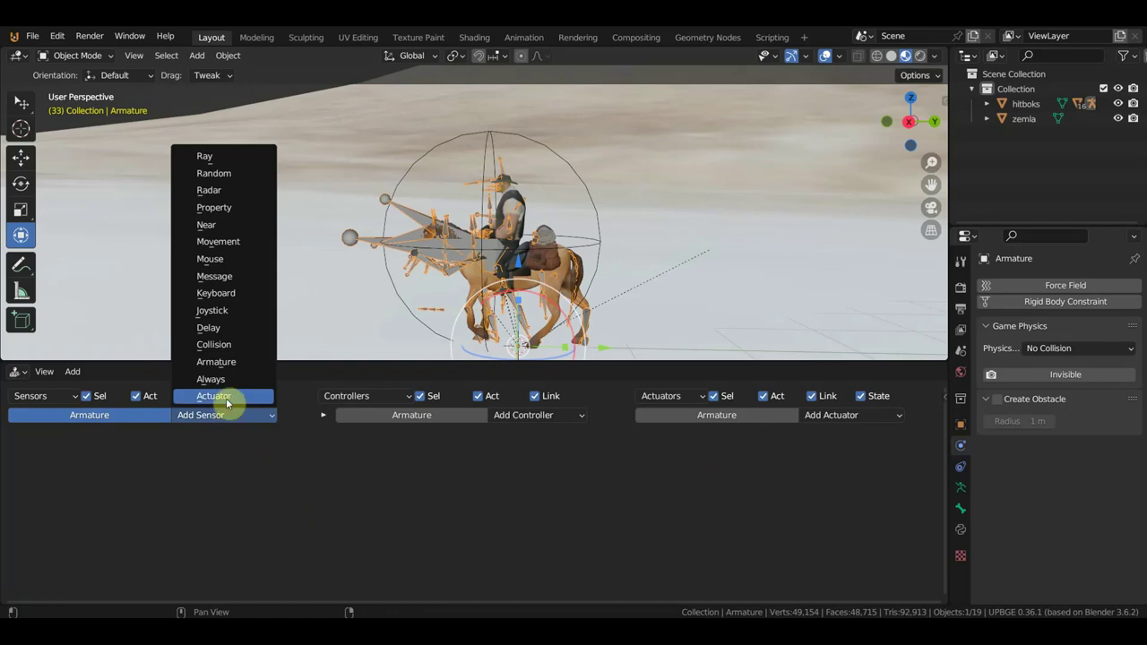
left_click(230, 379)
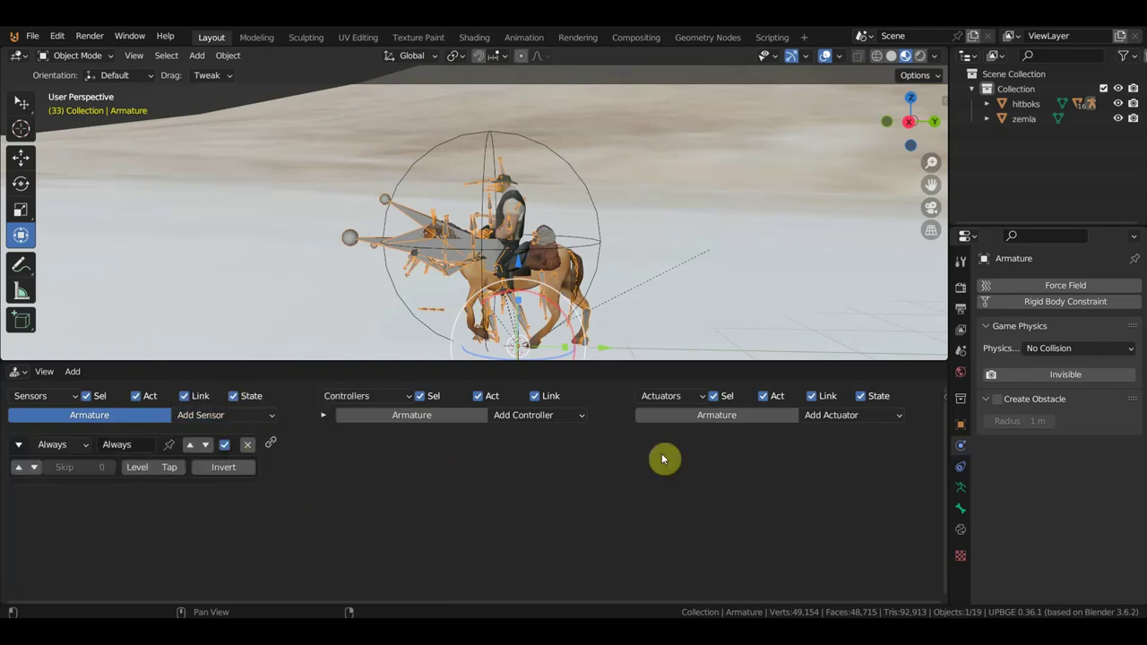
Add an Action actuator and link the Always sensor to it.
left_click(833, 415)
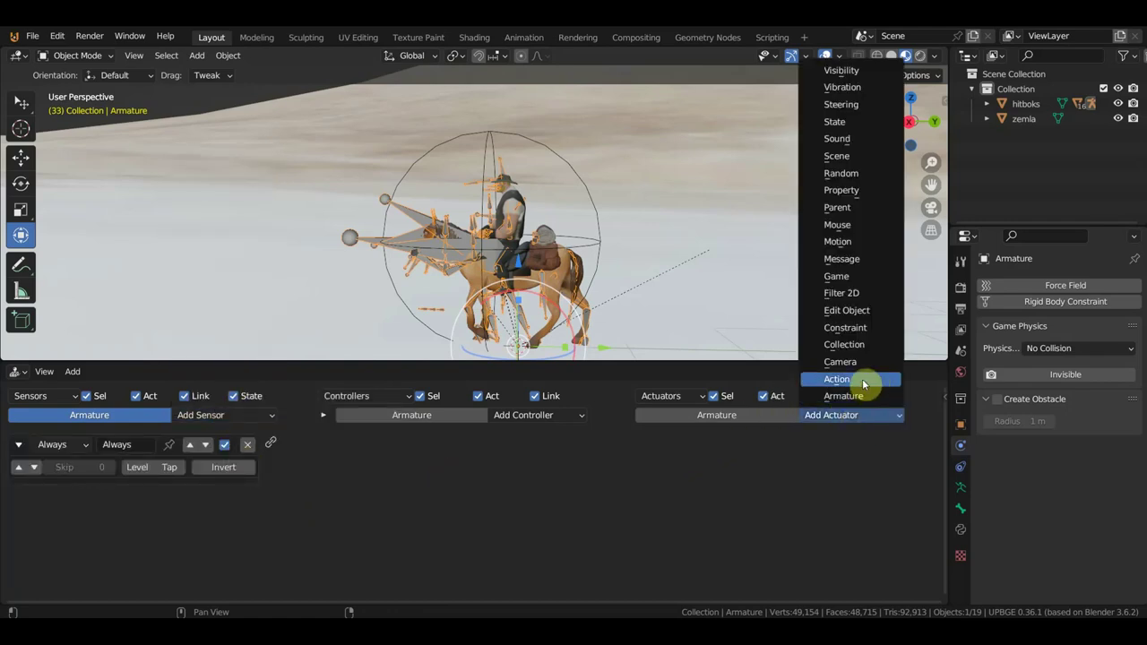
left_click(862, 392)
left_click(840, 416)
left_click(847, 378)
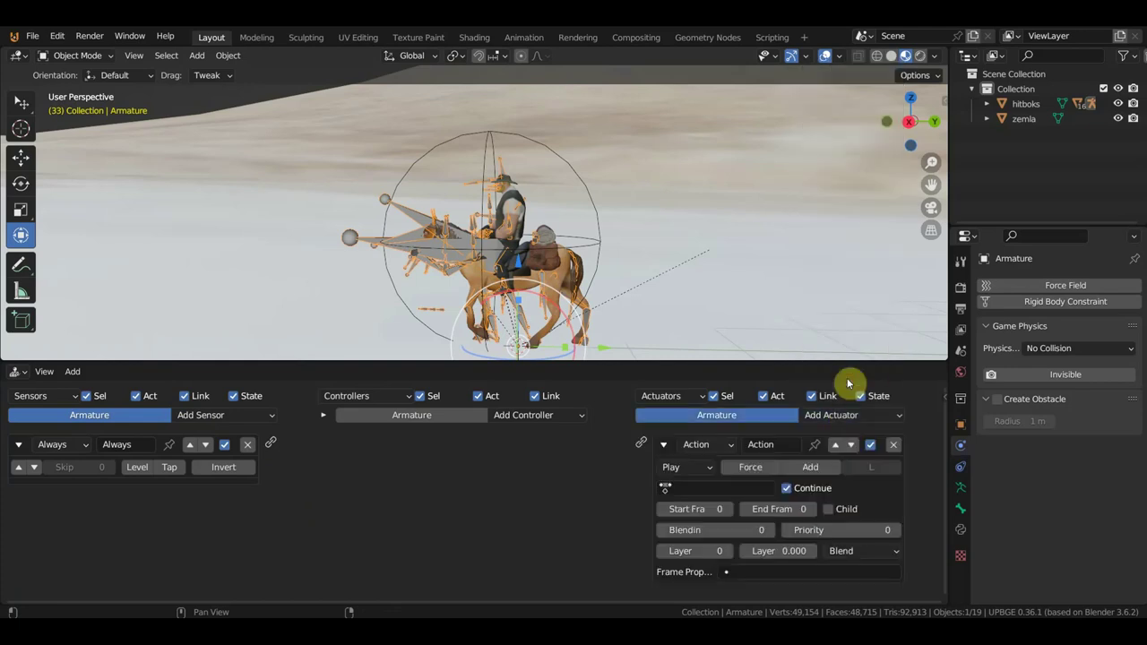
left_click_drag(273, 443, 641, 443)
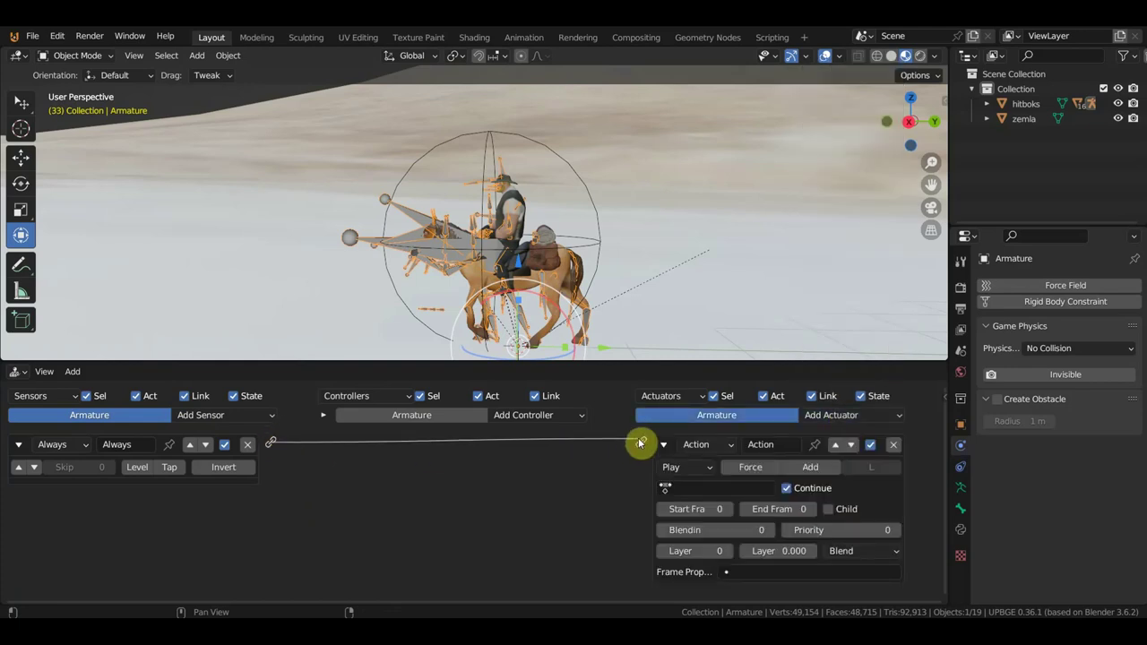
Set the Action actuator to play Walk with end frame 33 in Loop Stop mode.
left_click(699, 487)
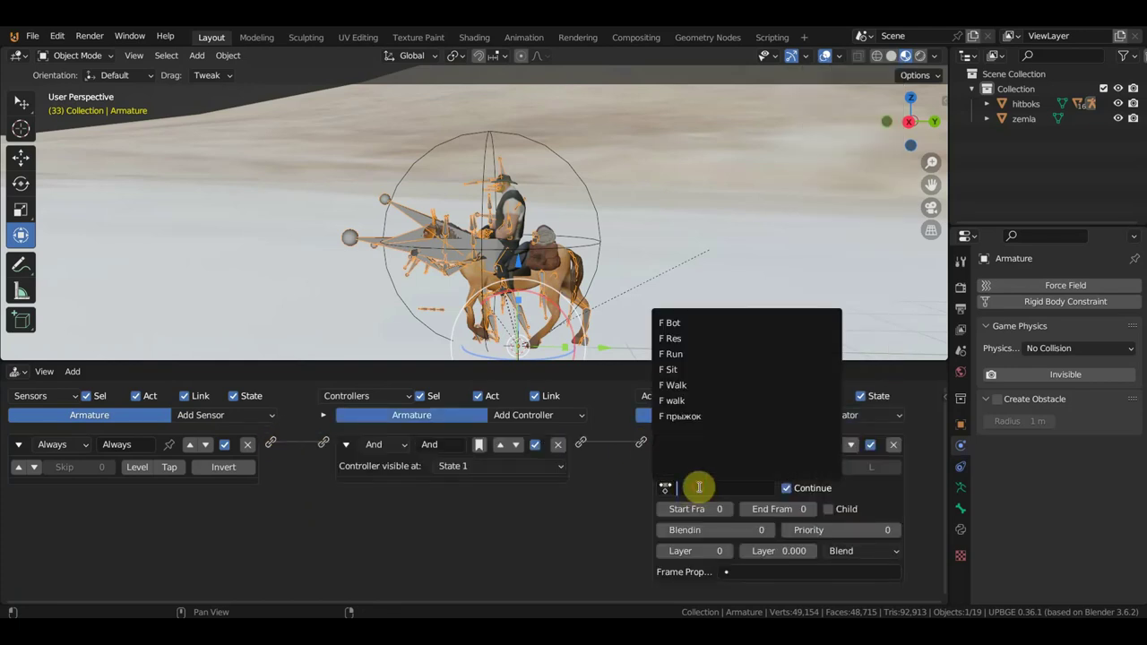
left_click(691, 385)
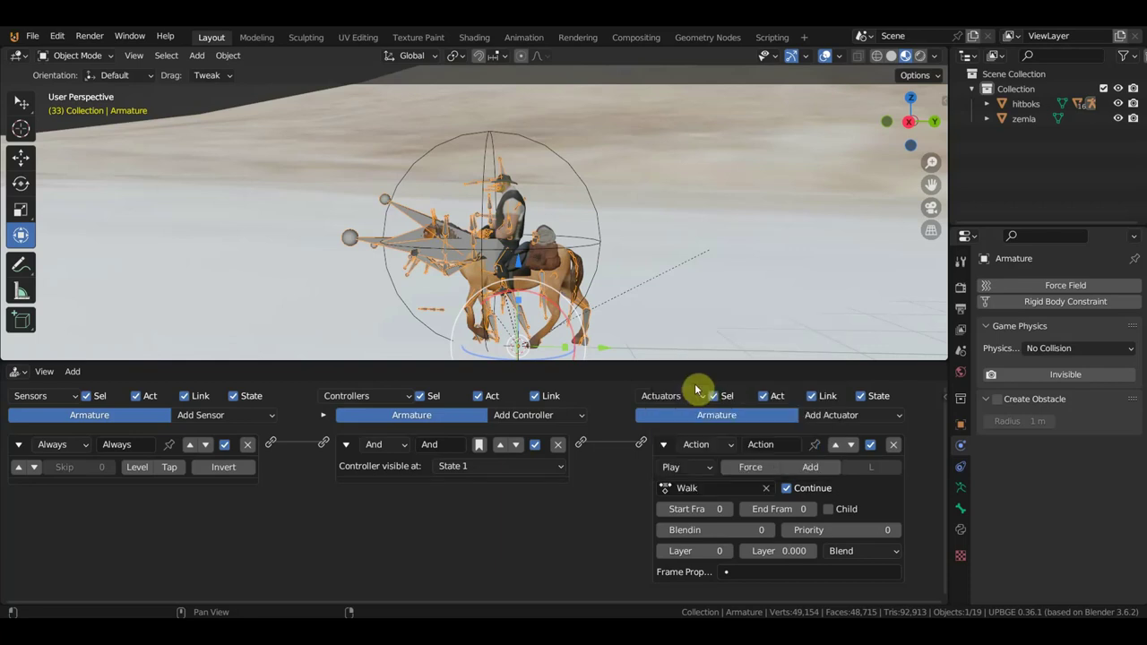
left_click(800, 508)
type("33")
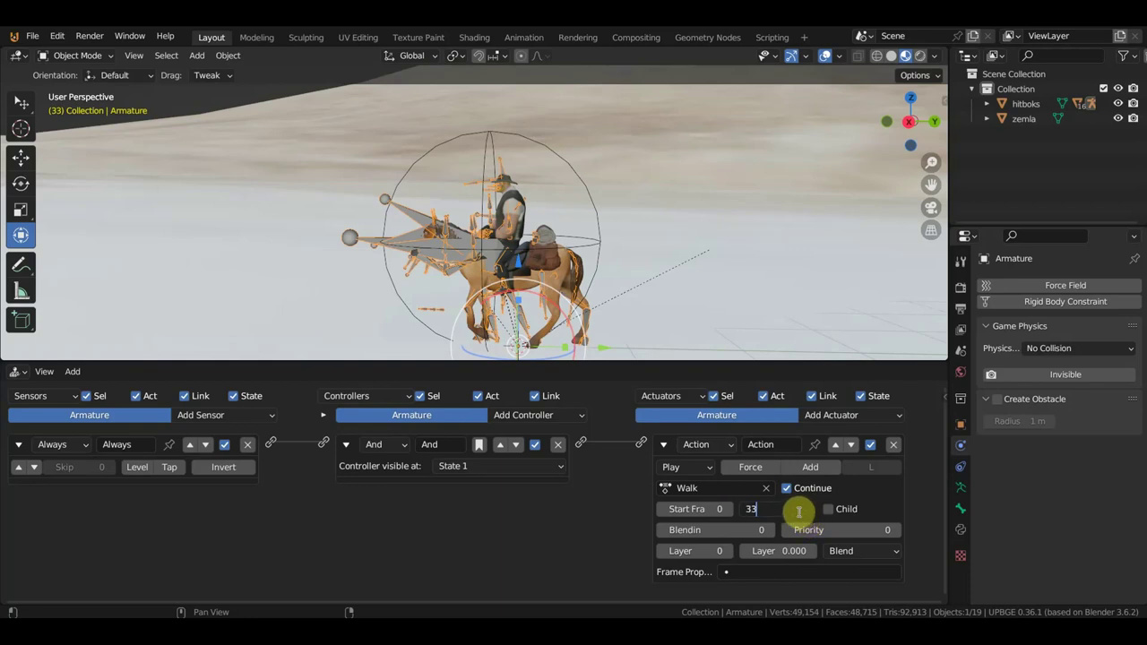
key("Return")
left_click(692, 469)
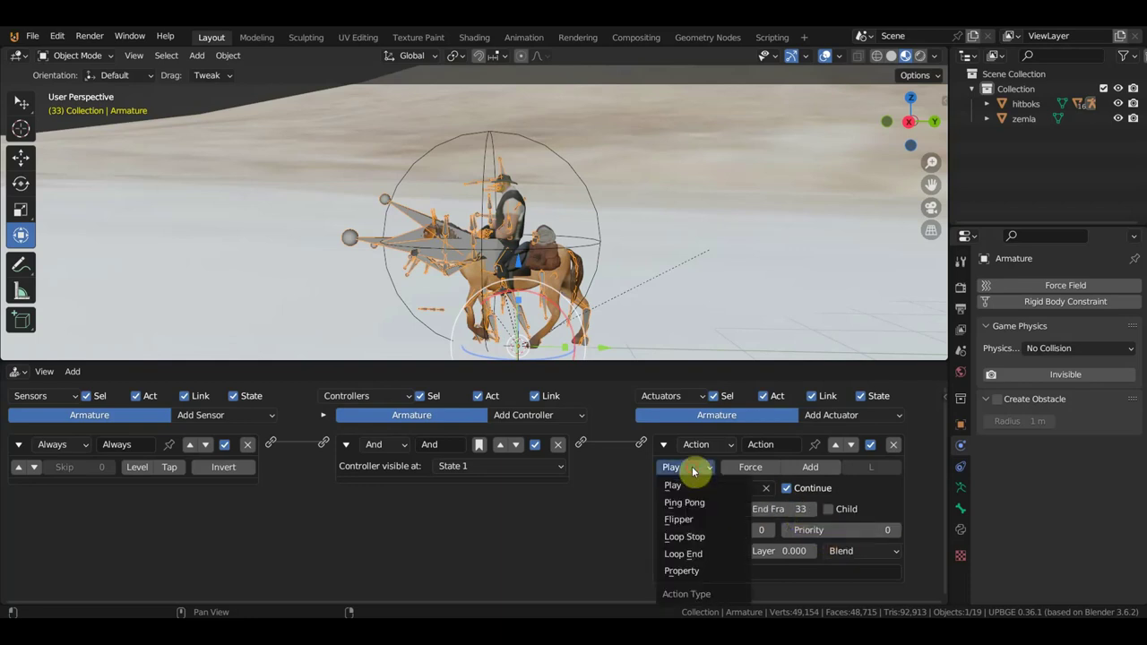
left_click(703, 537)
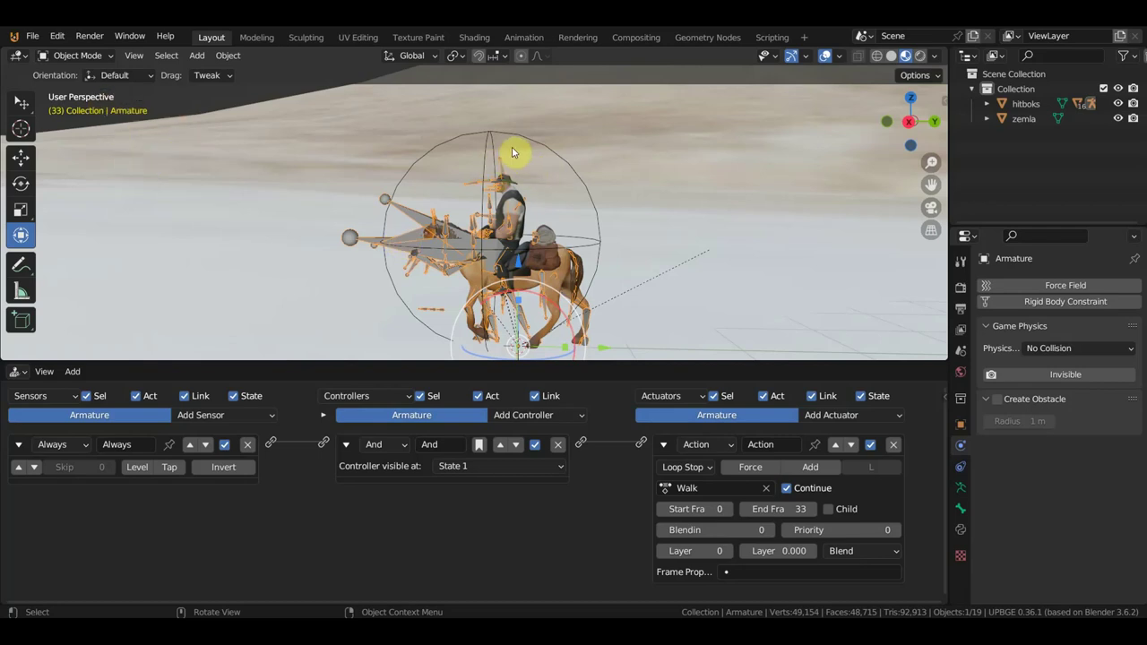
Add a Keyboard sensor triggered by W and collapse the first Action actuator.
left_click(224, 415)
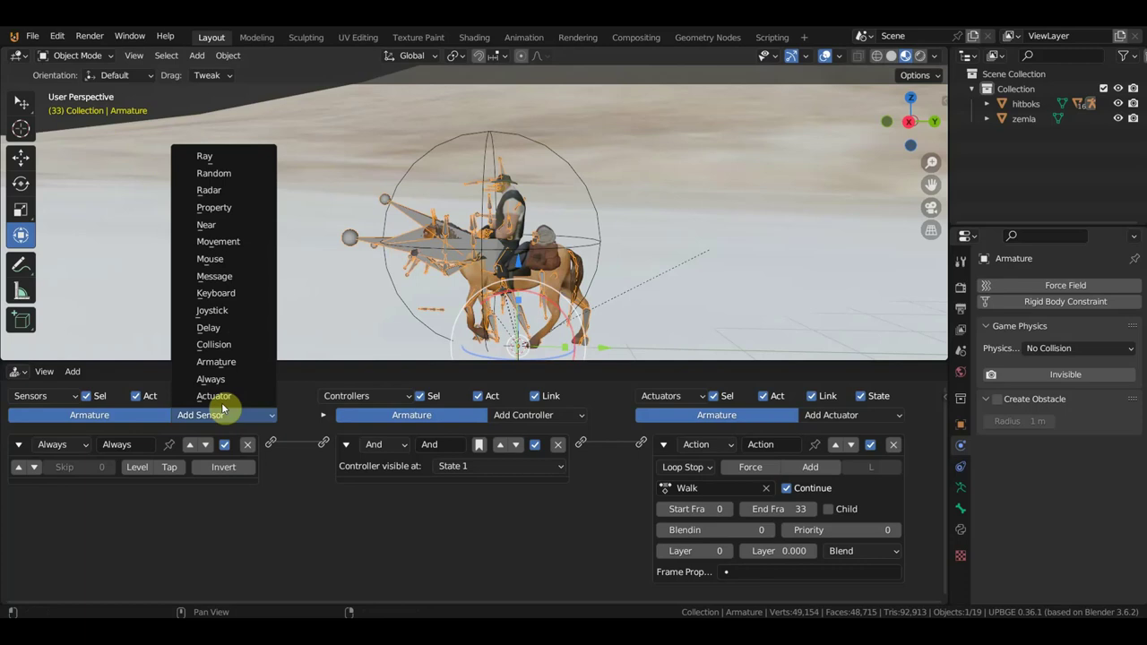
left_click(241, 295)
left_click(144, 543)
key("w")
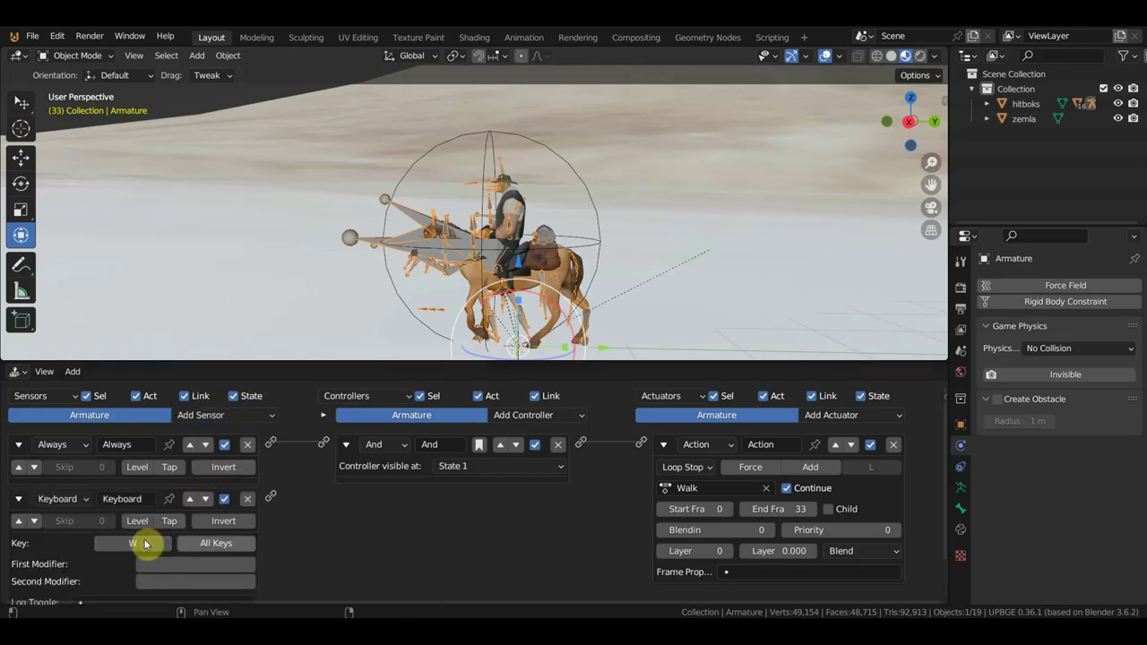
left_click(663, 444)
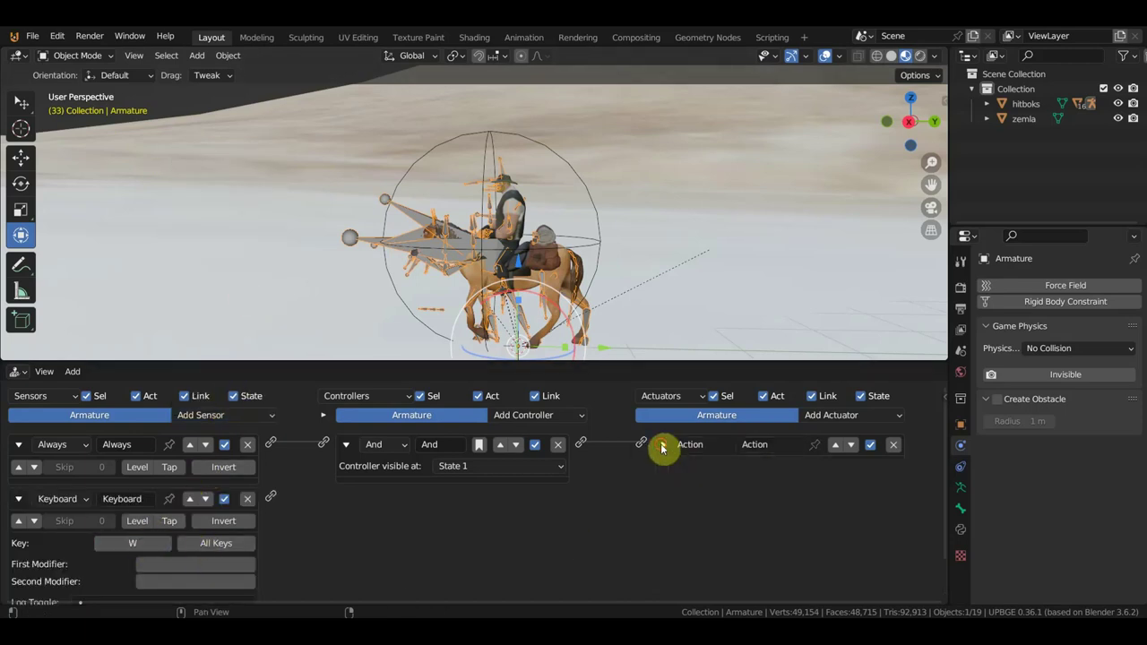
Add a second Action actuator playing Walk to frame 33 in Loop Stop, then re-expand the first.
left_click(856, 418)
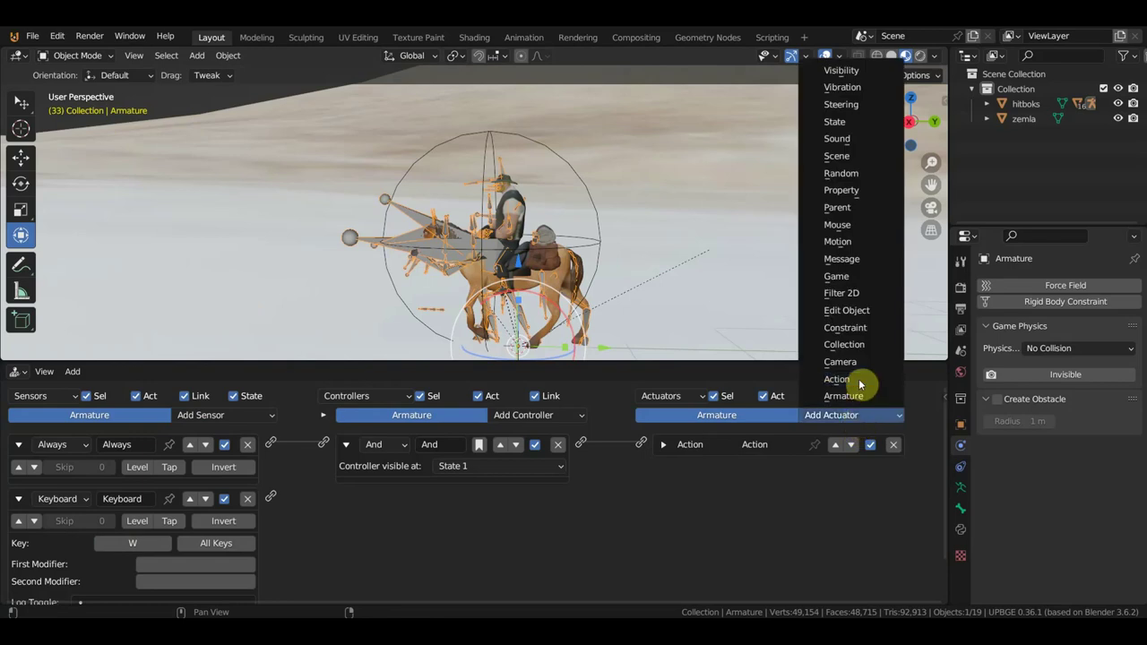
left_click(856, 382)
left_click(773, 513)
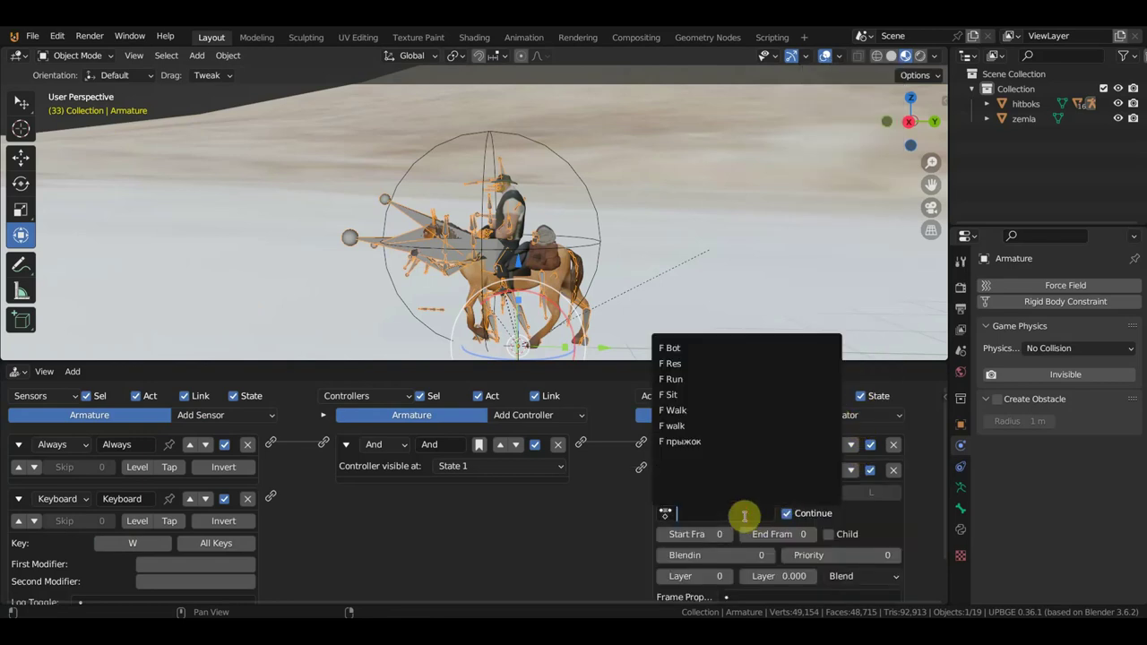
left_click(686, 410)
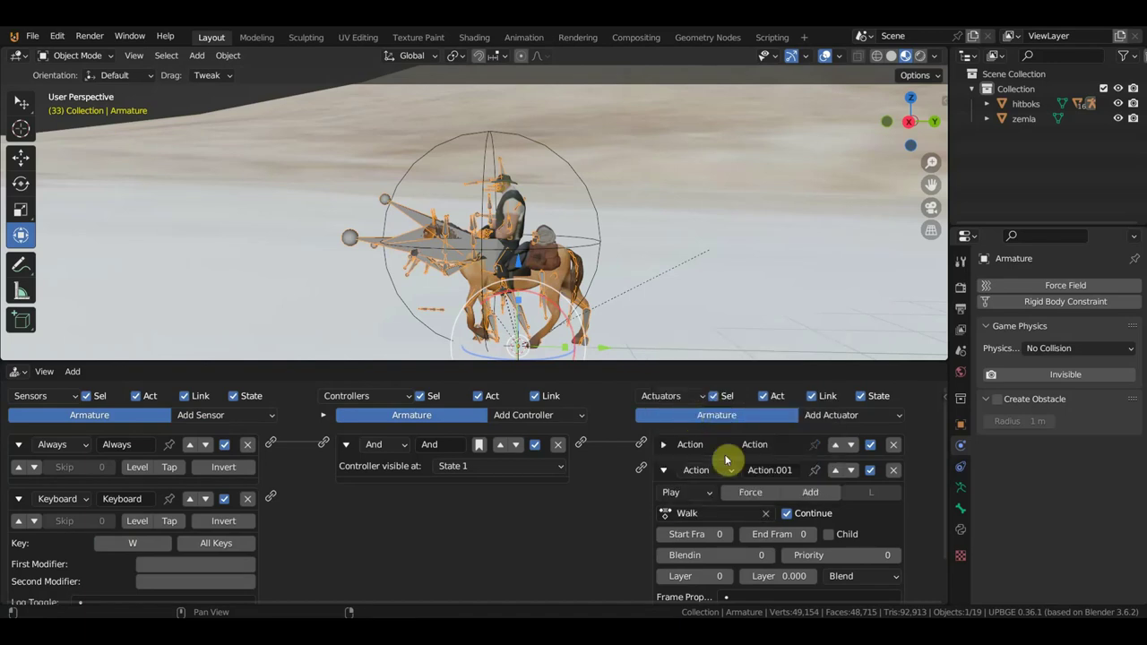
left_click(803, 534)
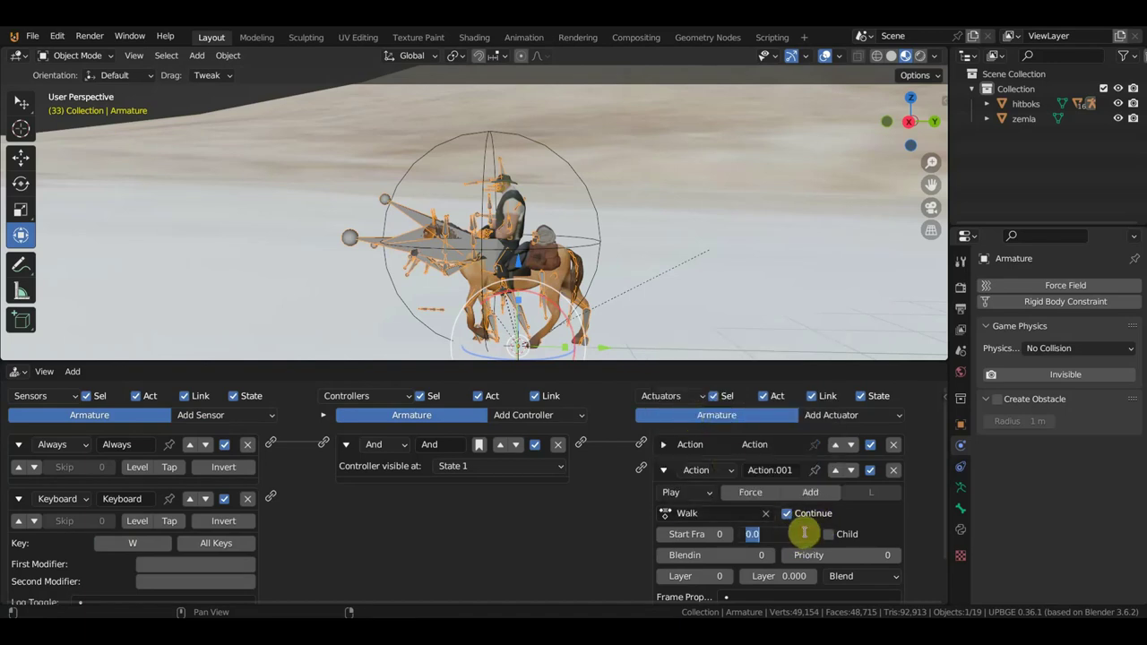
type("33")
key("Return")
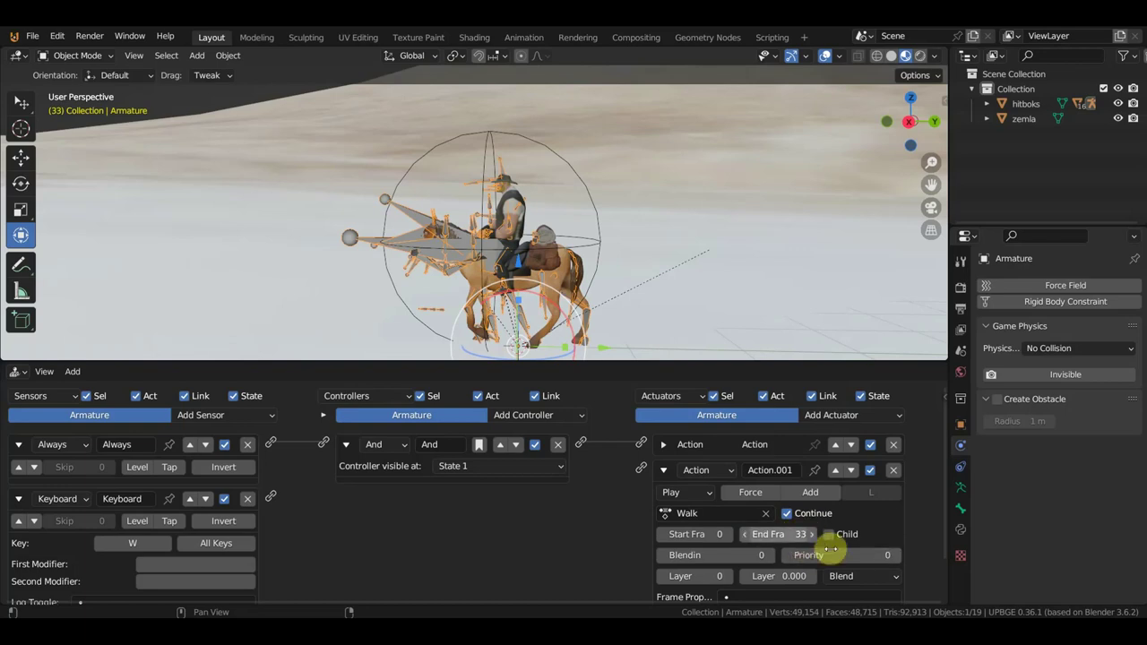
left_click(701, 495)
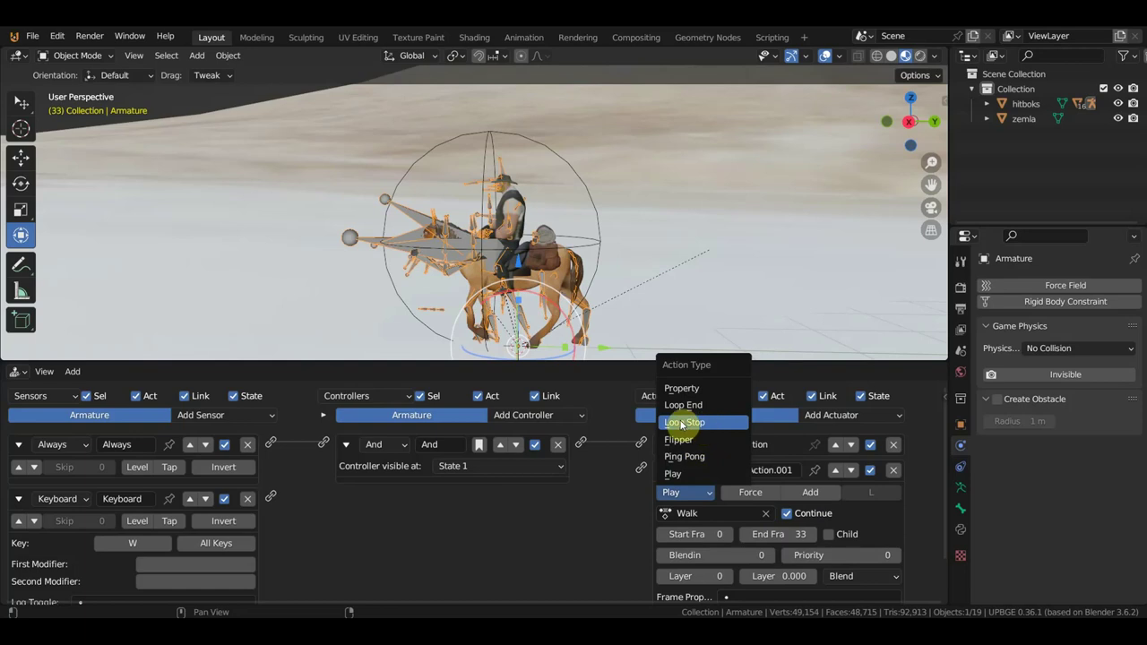
left_click(702, 423)
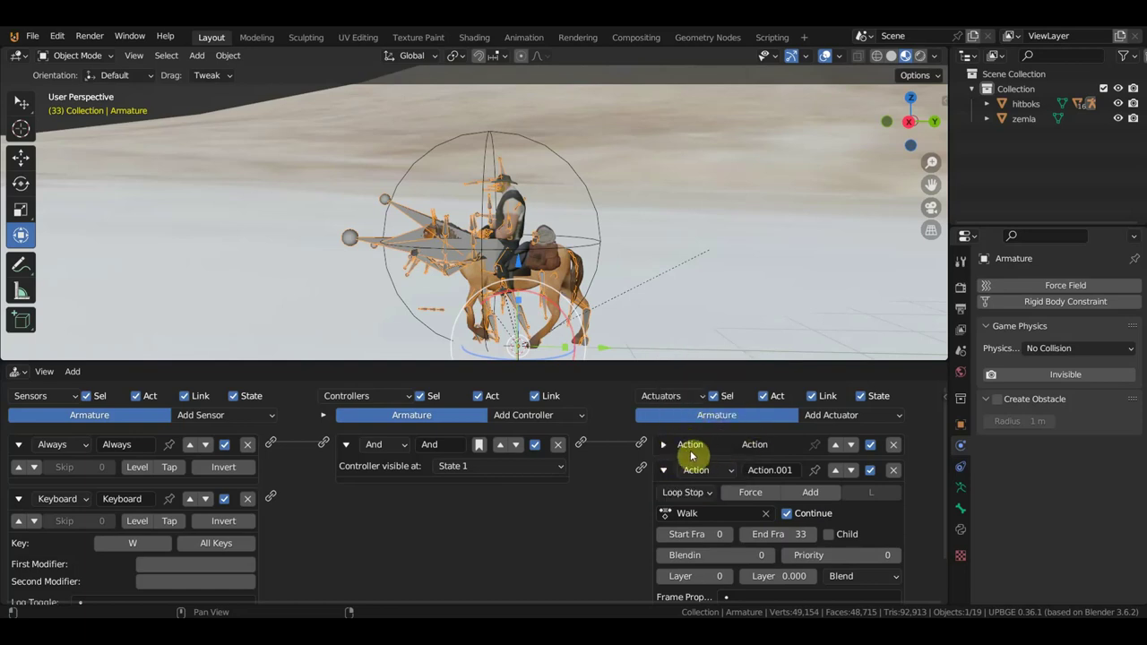
left_click(681, 447)
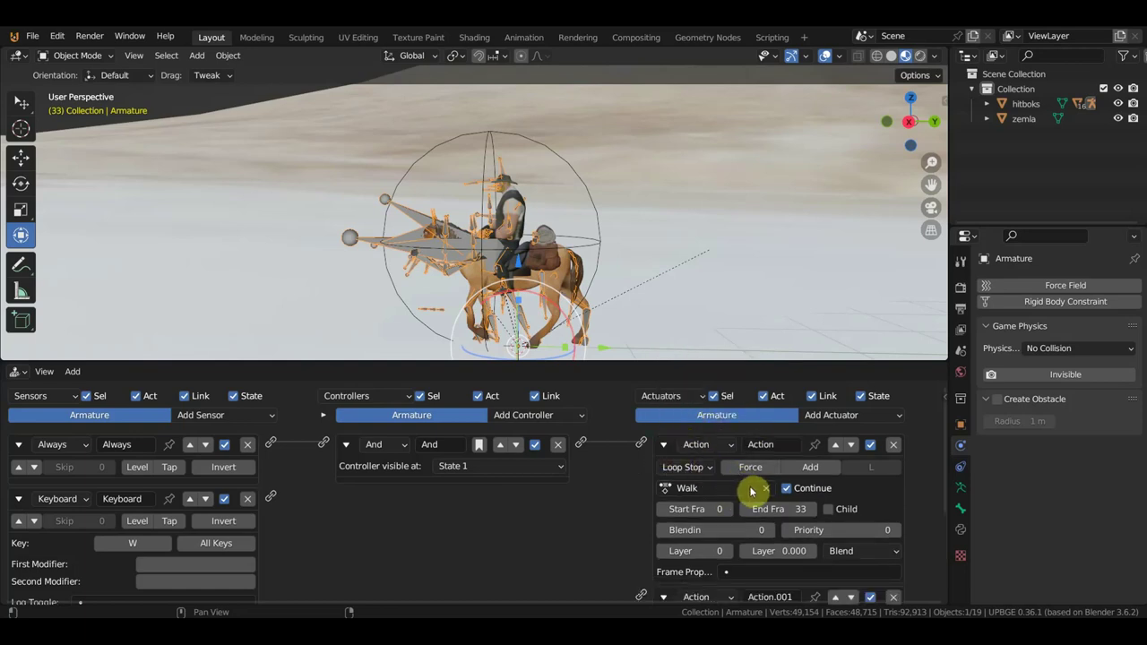
Set the first Action actuator to play Sit once and test it in a game run.
left_click(683, 488)
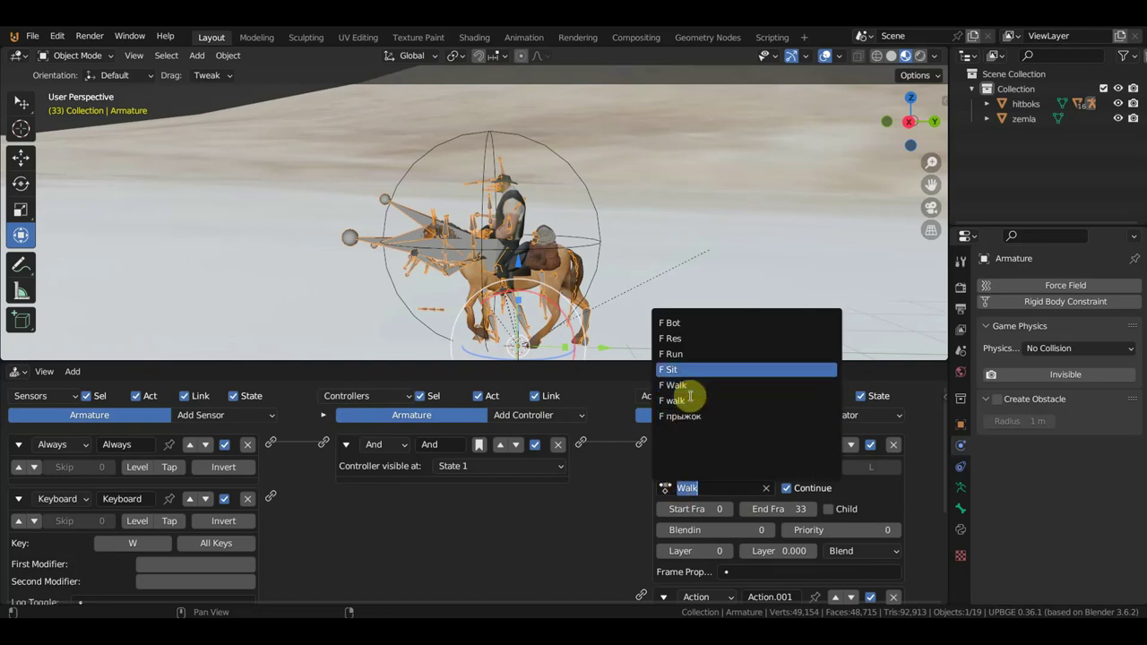
left_click(674, 369)
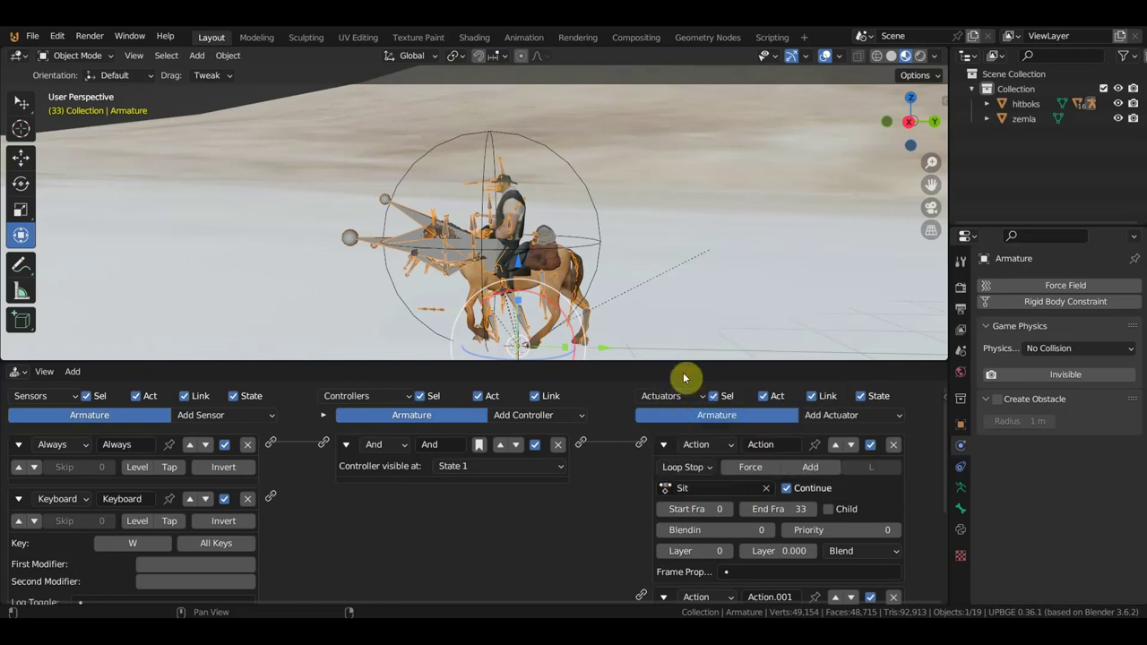
left_click(687, 468)
left_click(687, 486)
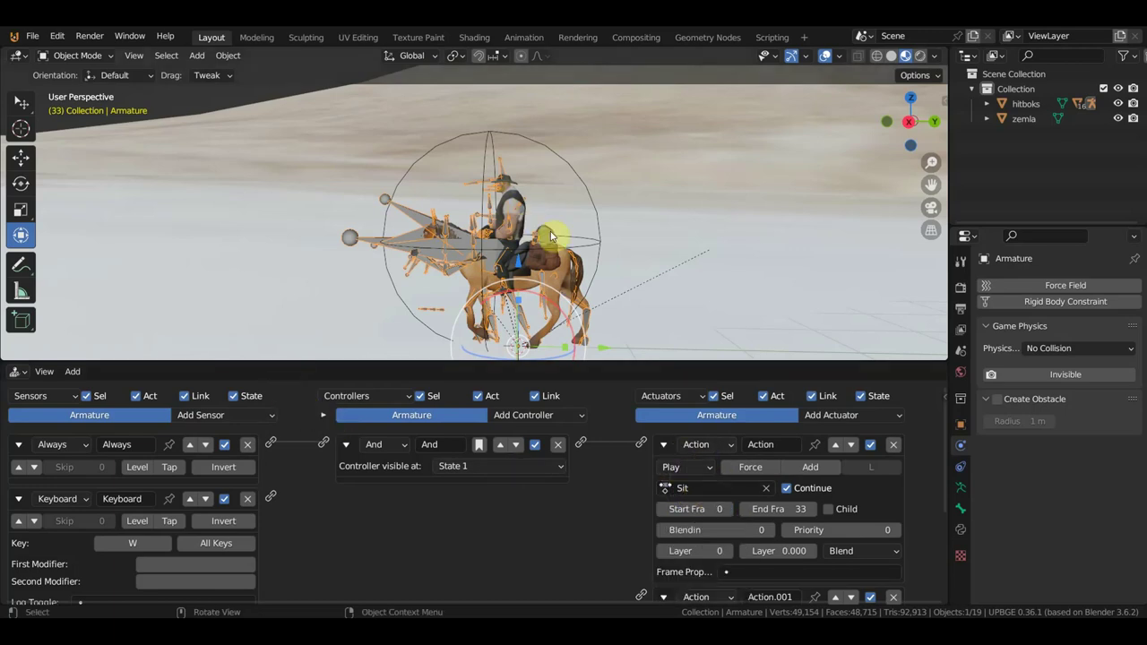
middle_click_drag(549, 237, 565, 235)
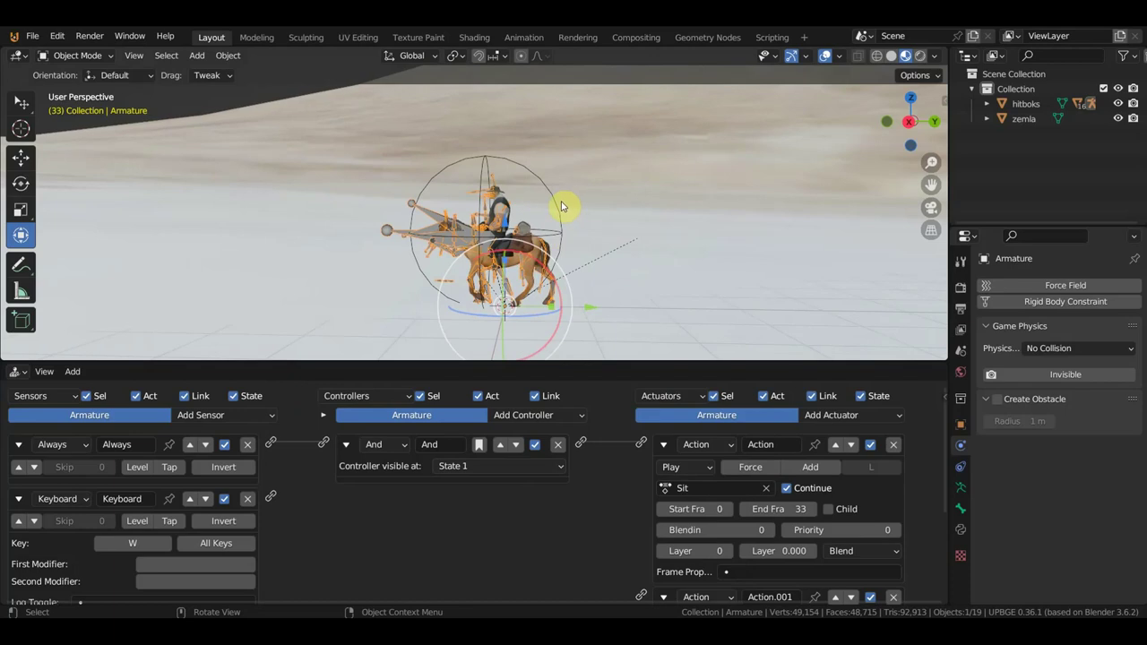
key("p")
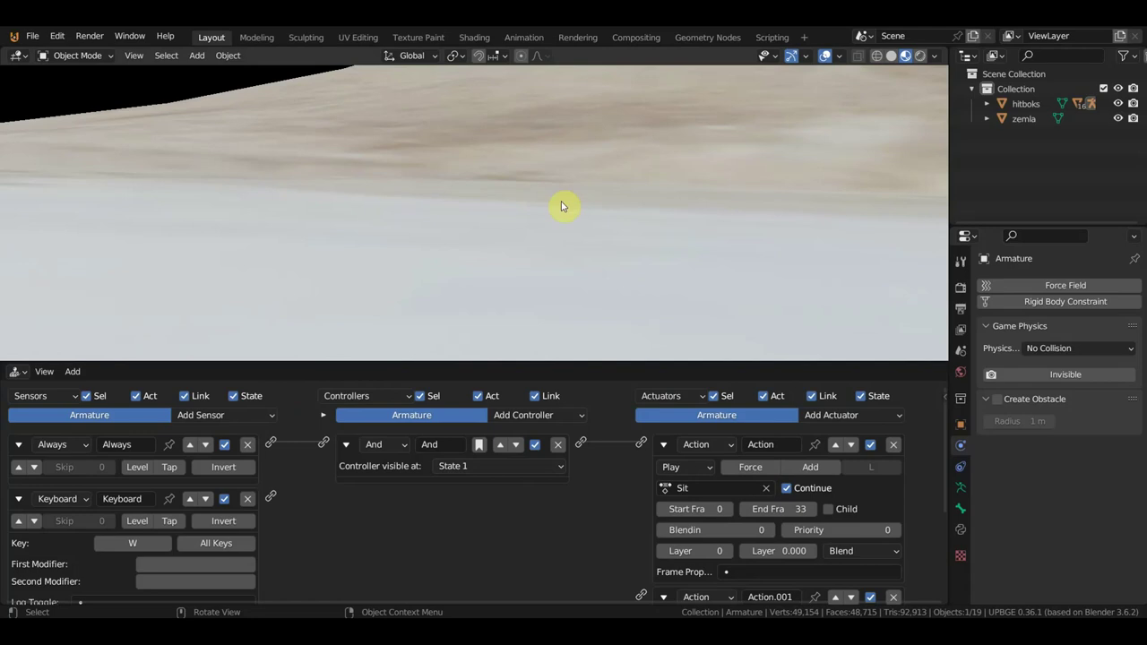
key("Escape")
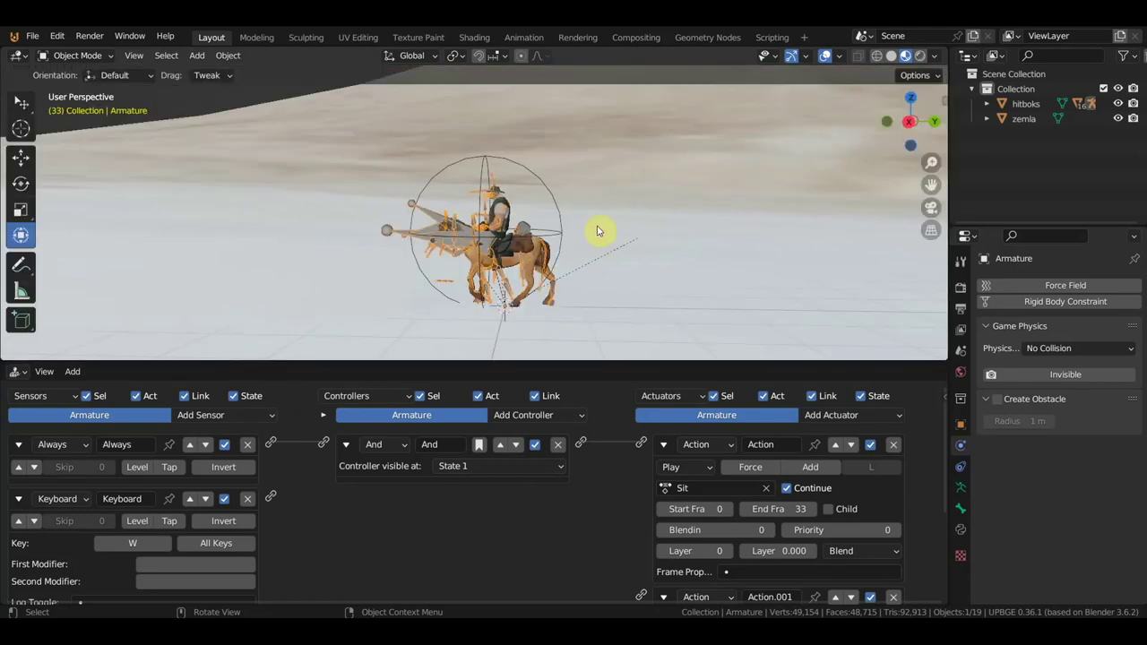
Switch the actuator back to the lowercase walk action in Loop Stop mode.
left_click(700, 487)
left_click(686, 401)
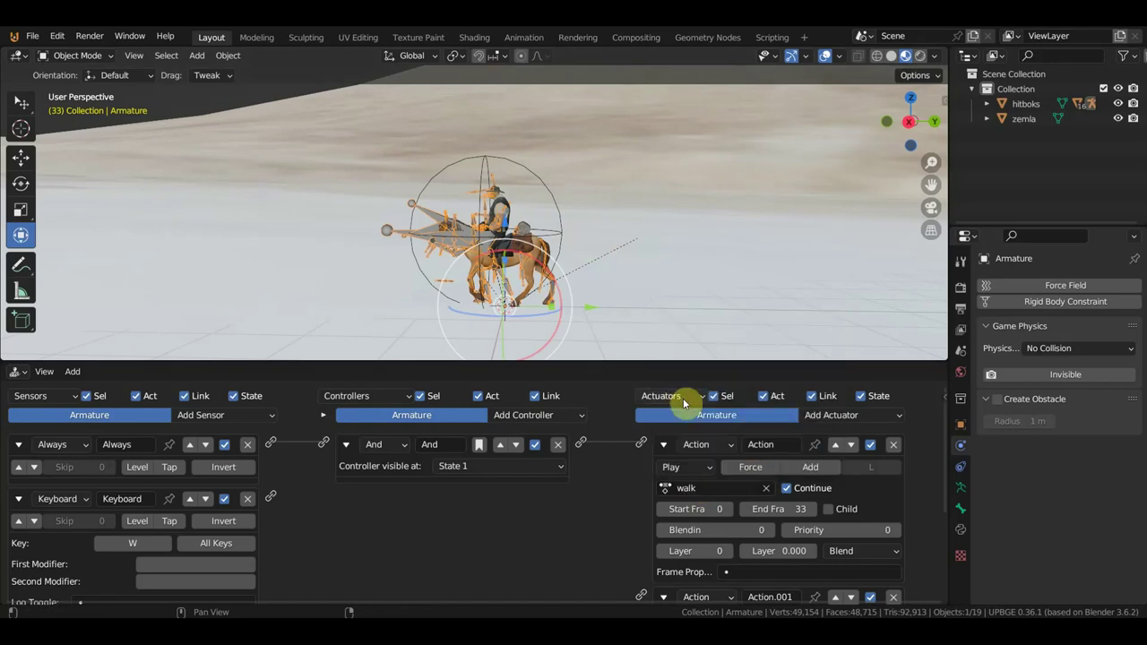
left_click(683, 467)
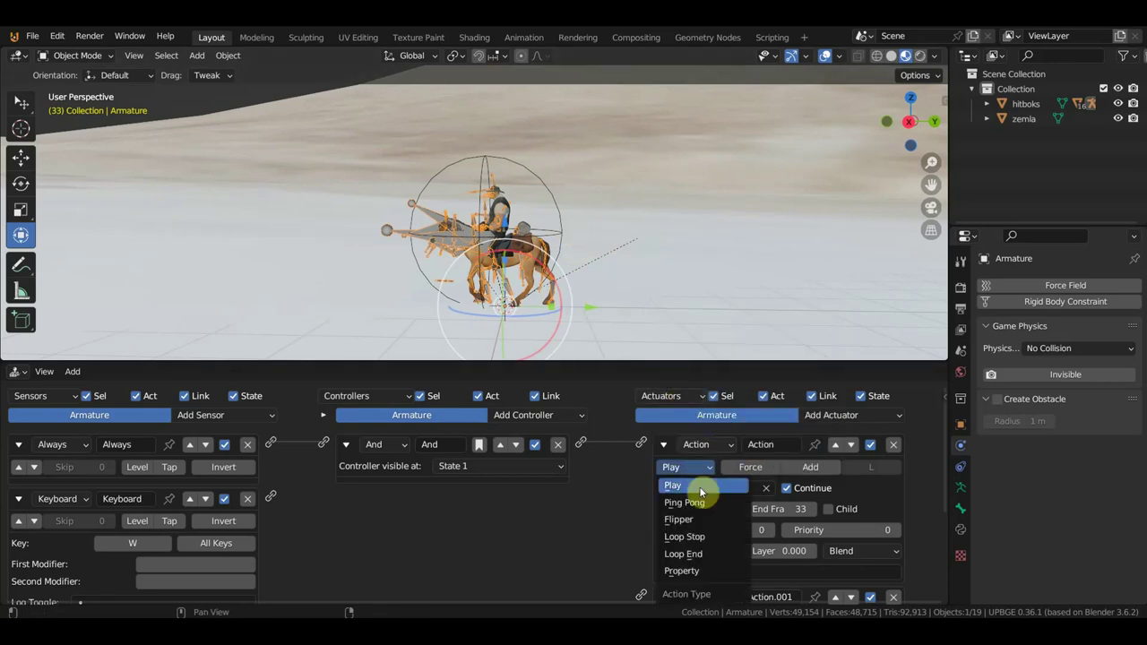
left_click(704, 537)
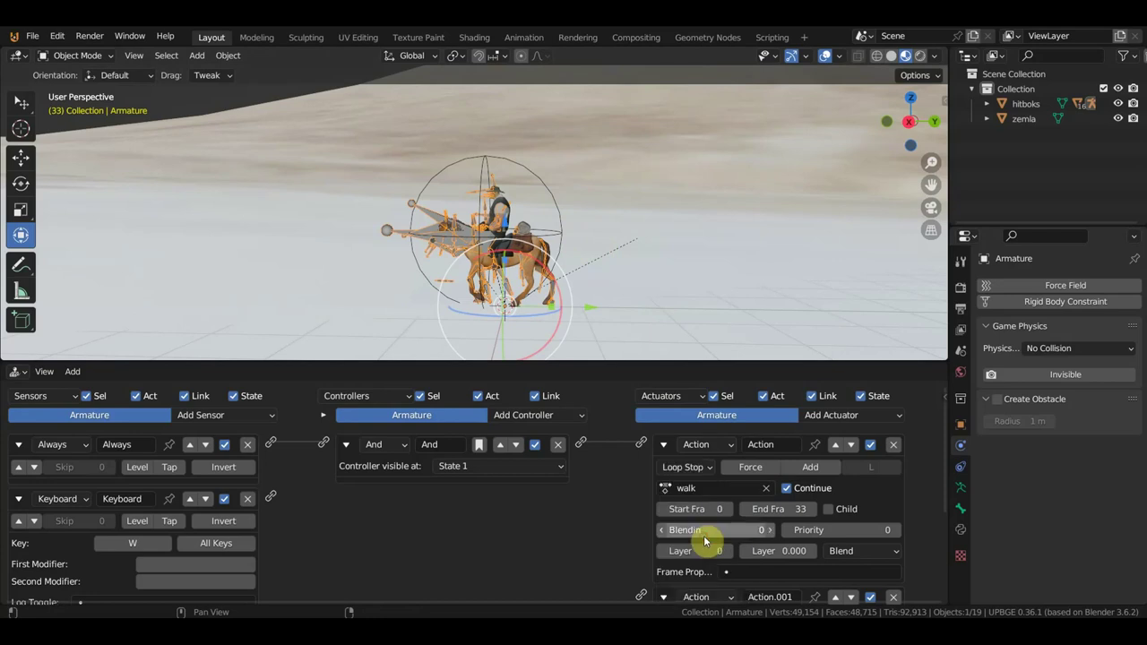
Select hitboks and test-run the game, walking with W.
left_click(557, 215)
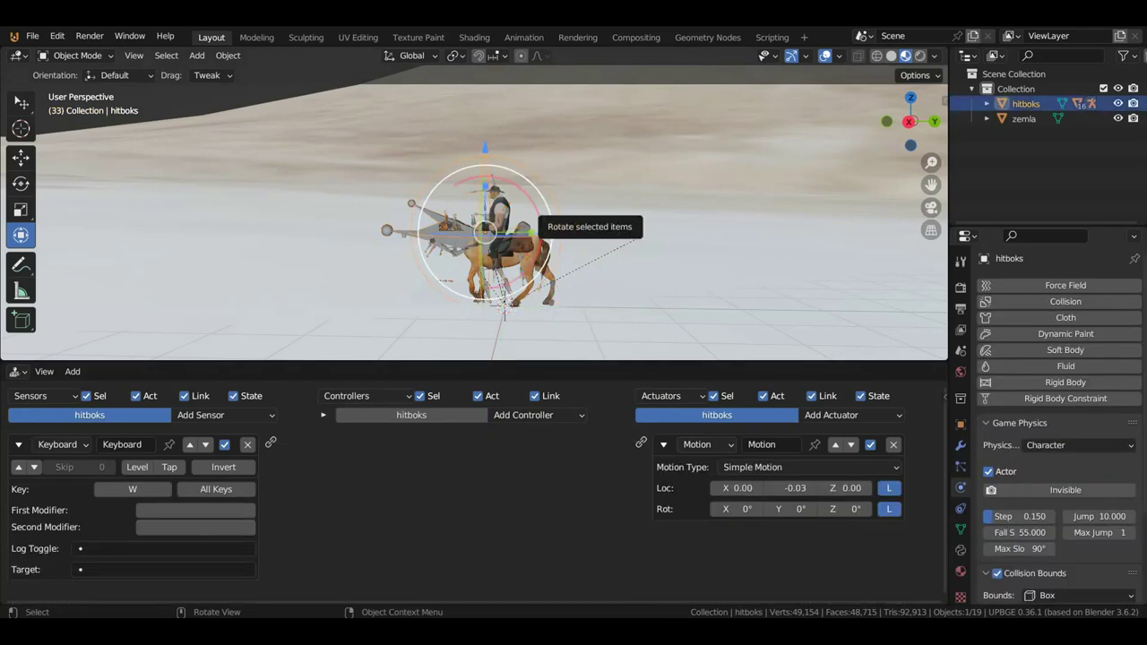
key("p")
key("w")
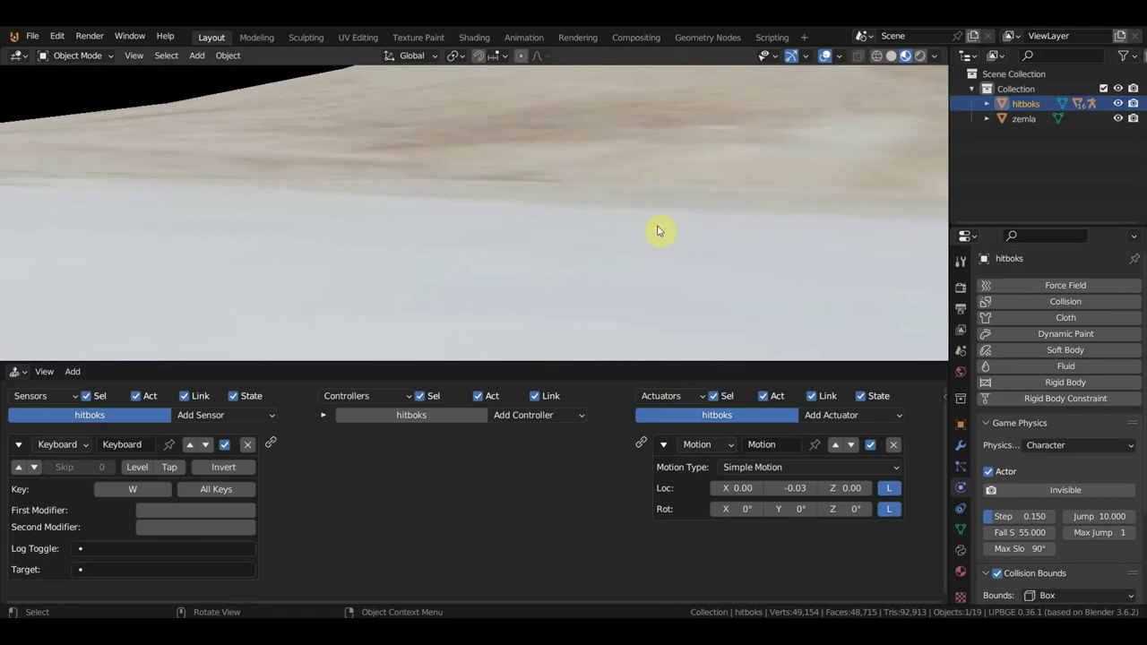
key("Escape")
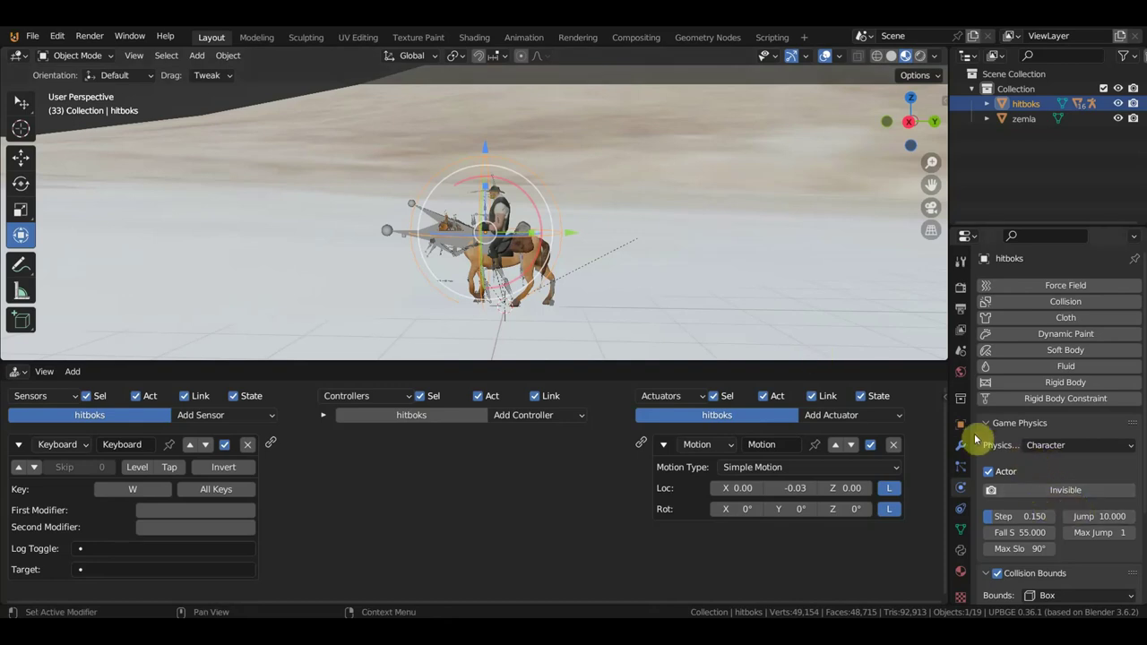
Turn off Actor in hitboks physics, test again, and select the ground zemla.
left_click(990, 473)
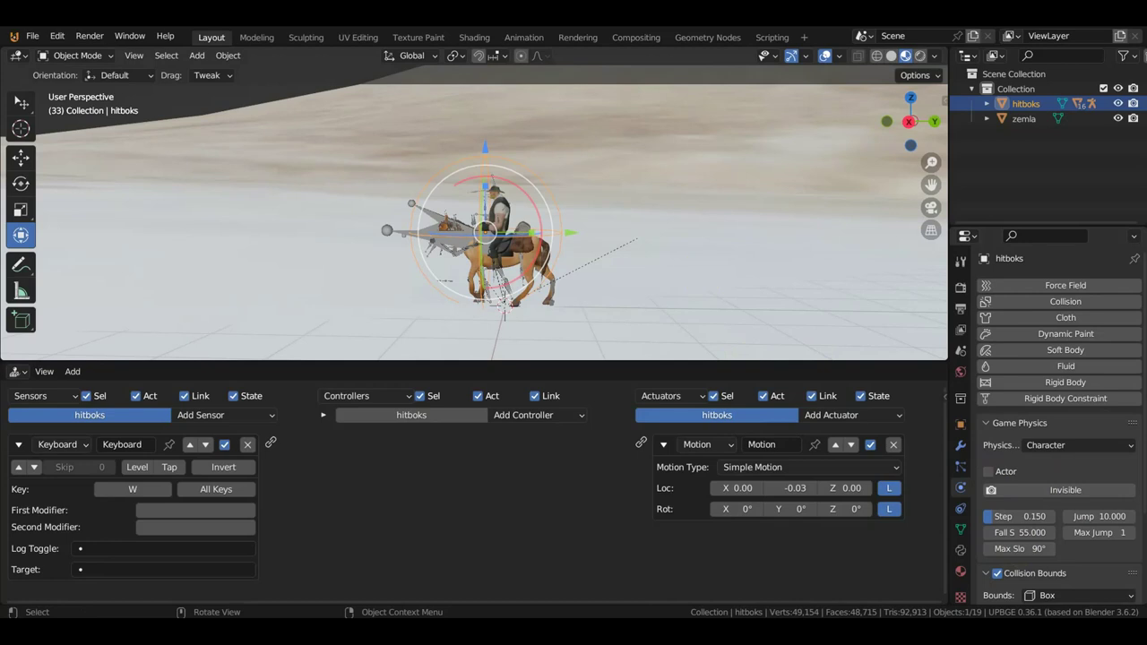
key("p")
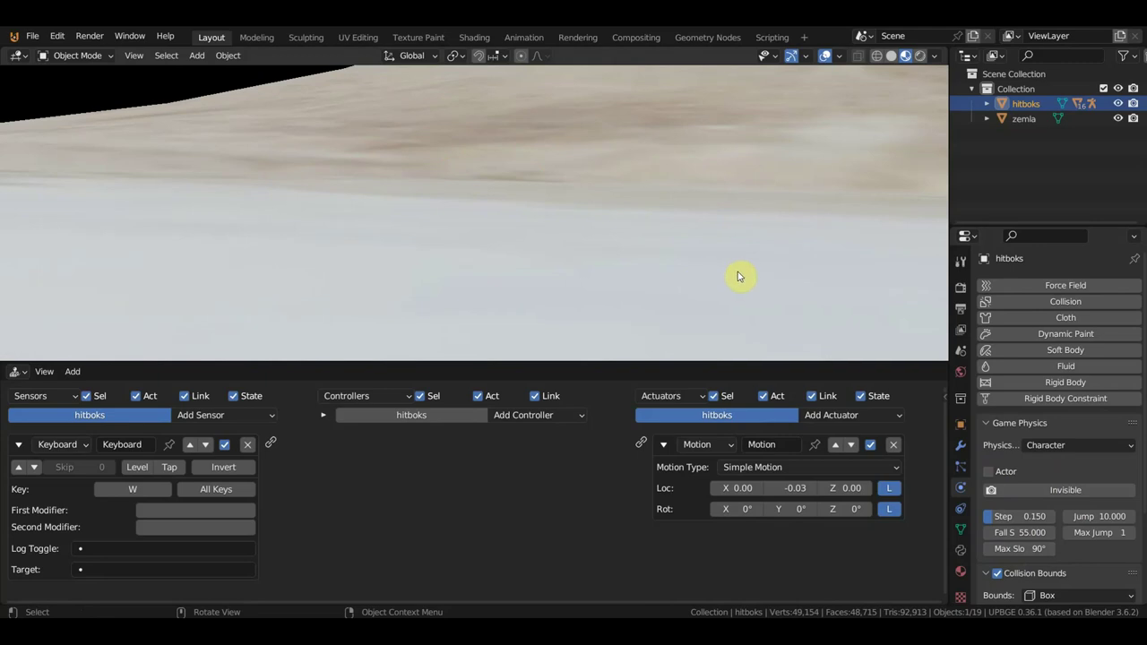
key("Escape")
left_click(767, 287)
Inspect the rider, horse body рыжий 2, Armature, Gl_5 and Horse objects by selecting each.
scroll(1032, 492, "down", 4)
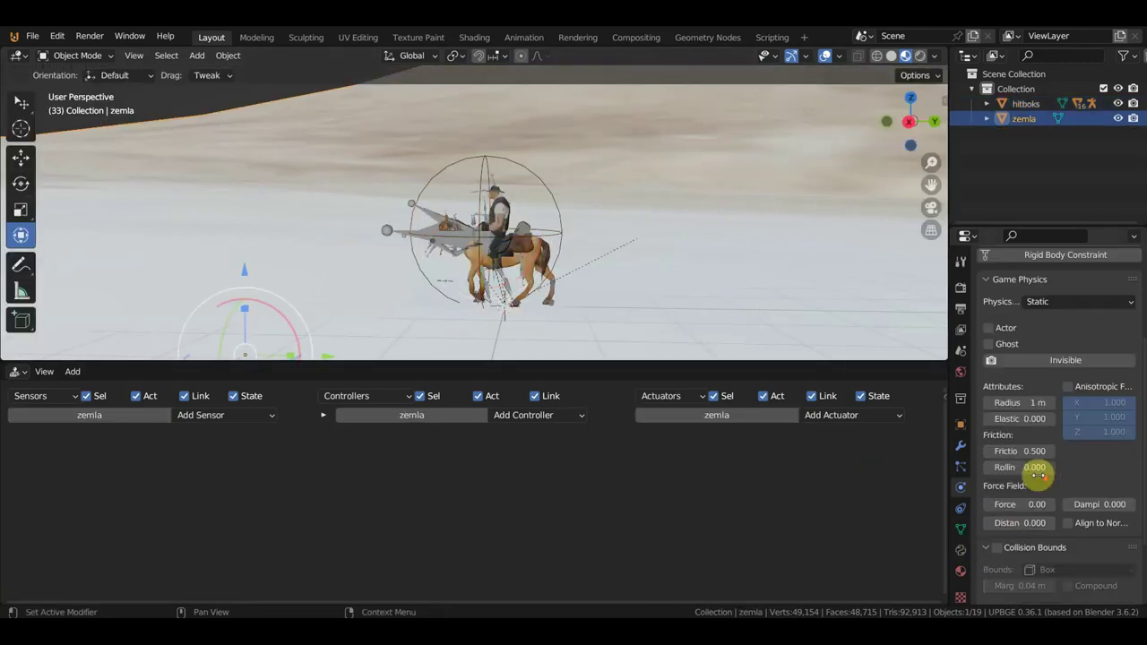
scroll(1047, 503, "up", 1)
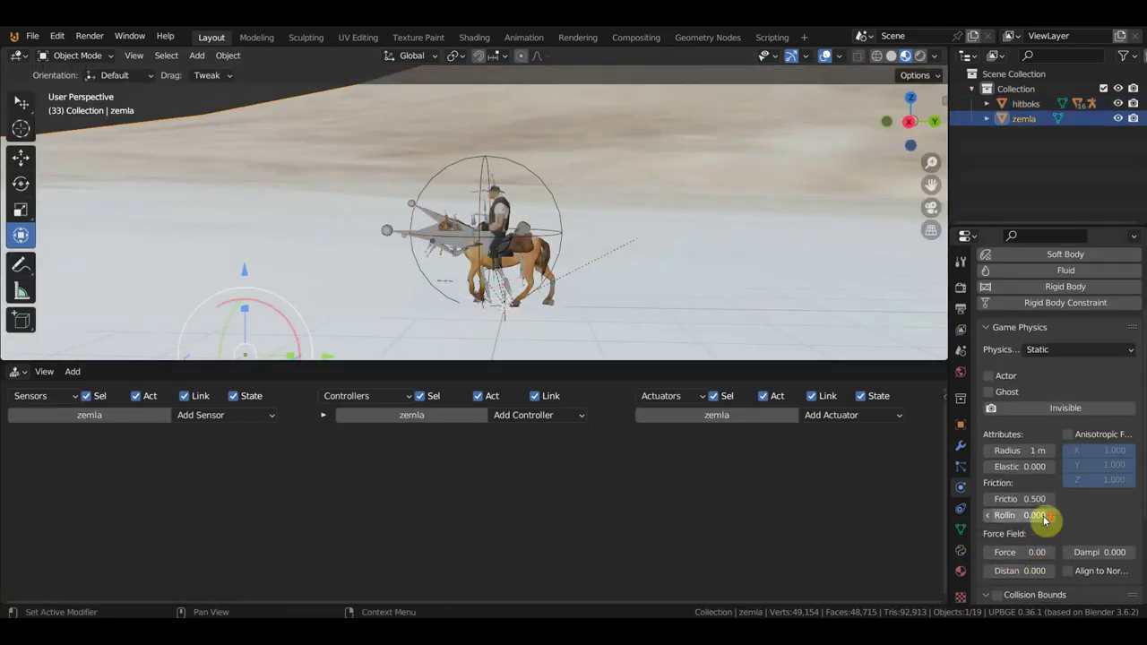
scroll(1042, 504, "up", 1)
scroll(625, 239, "up", 3)
scroll(611, 233, "up", 5)
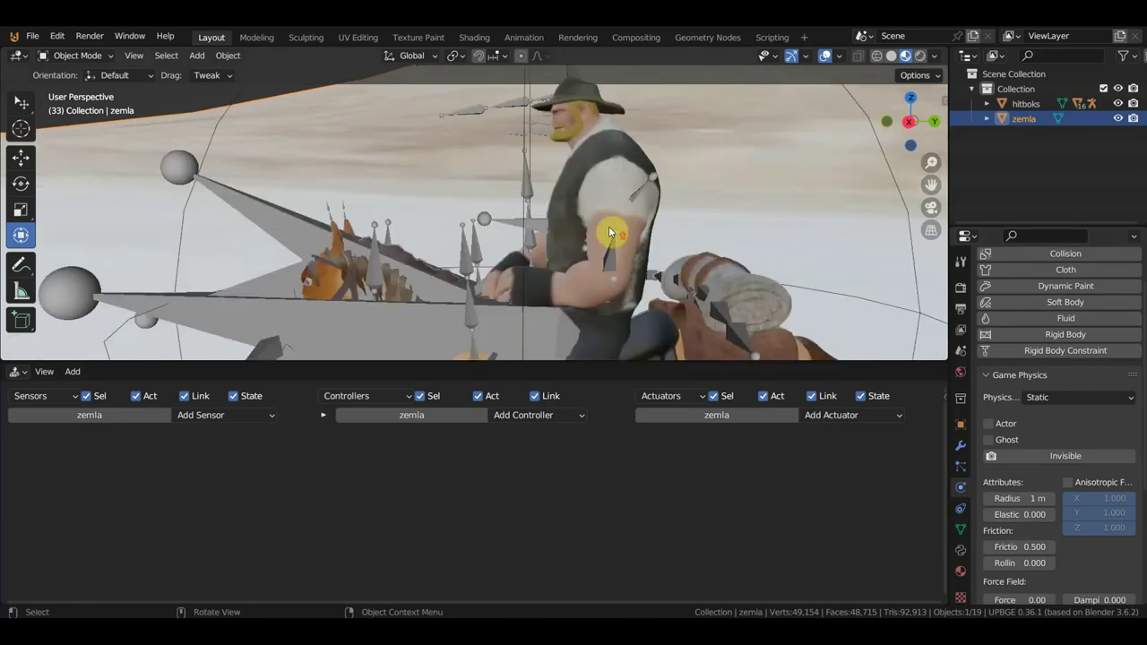
left_click(610, 107)
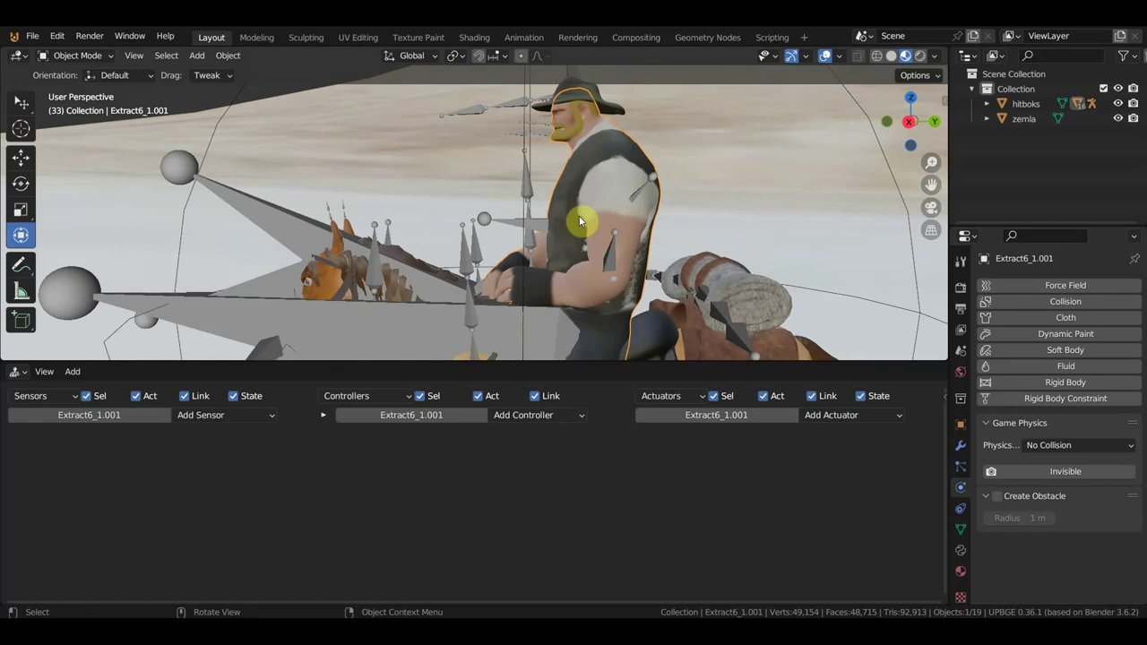
left_click(340, 248)
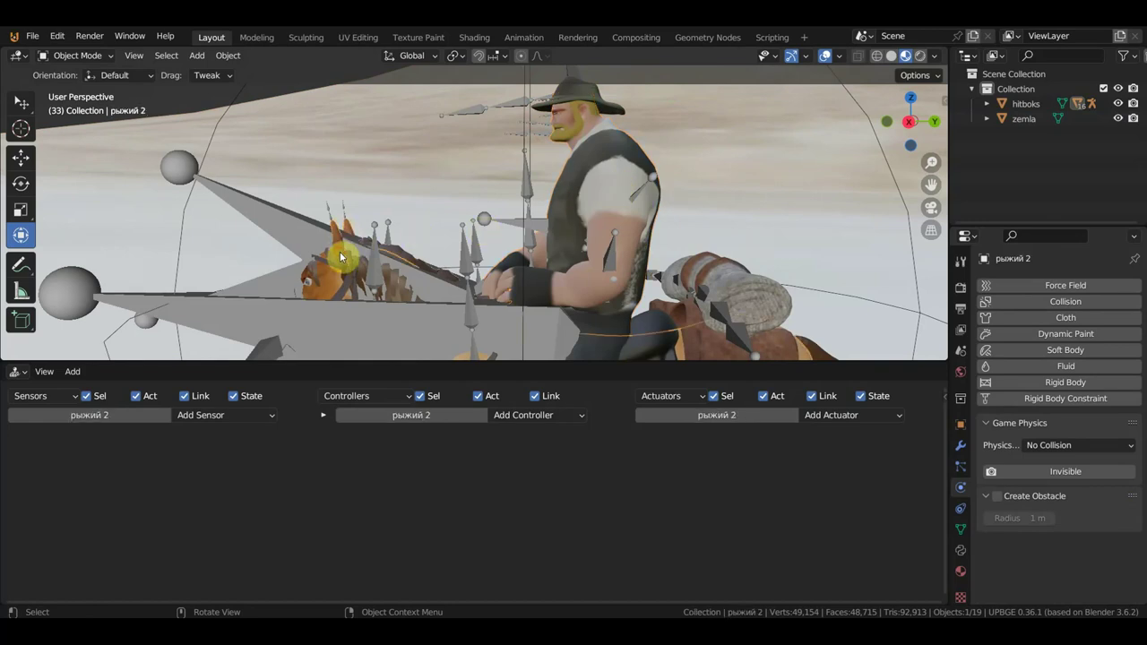
left_click(335, 222)
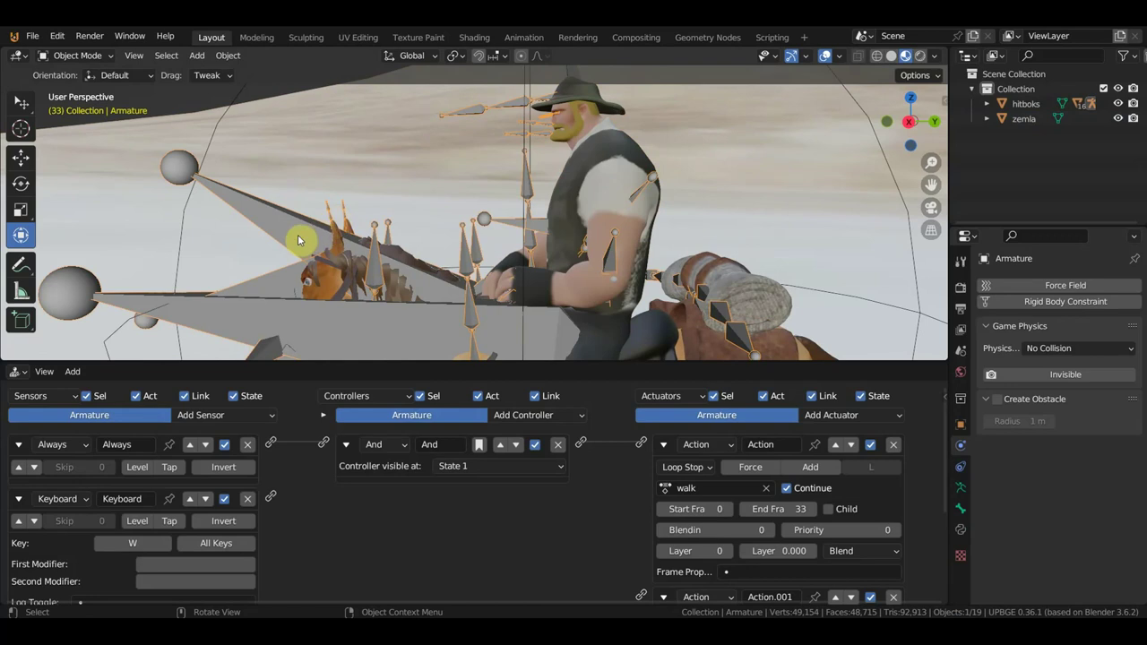
left_click(307, 285)
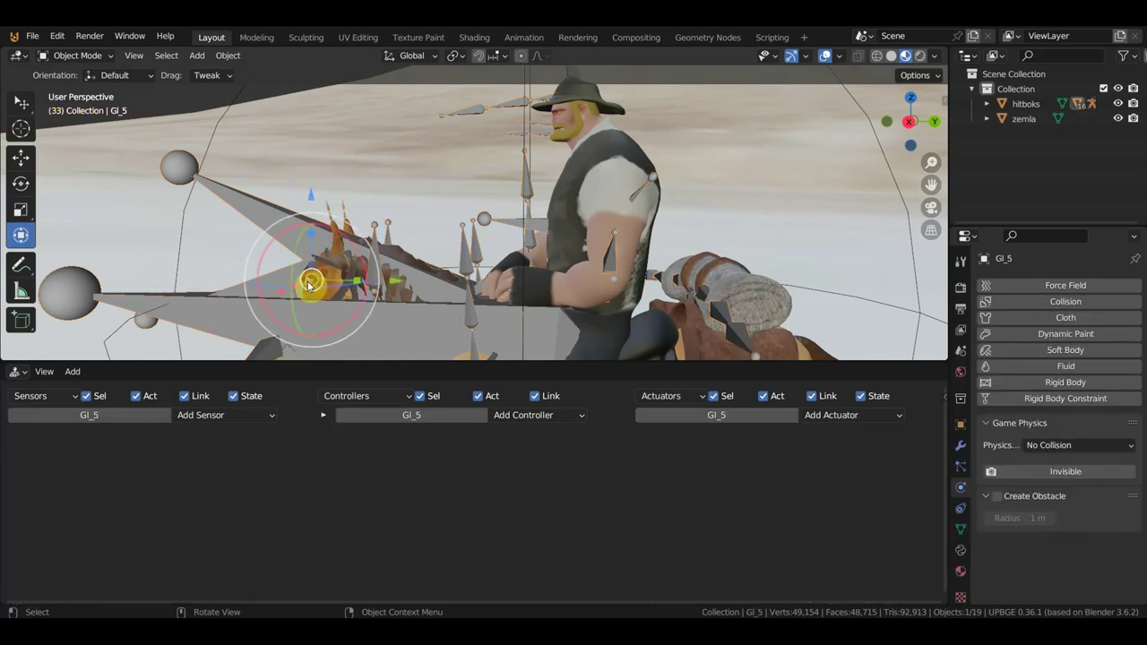
left_click(403, 294)
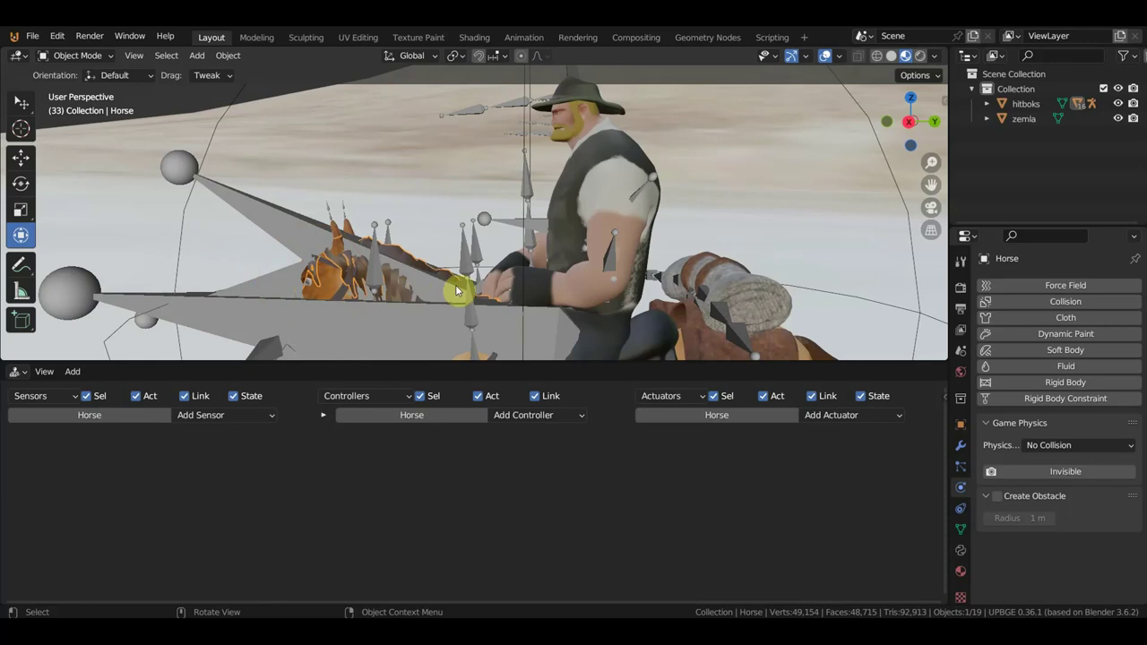
mouse_move(456, 289)
middle_mouse_down()
mouse_move(461, 242)
mouse_move(422, 159)
mouse_move(653, 243)
middle_mouse_up()
Inspect the saddle bag, под седло, tail хвост and horse body рыжий 2.
left_click(659, 243)
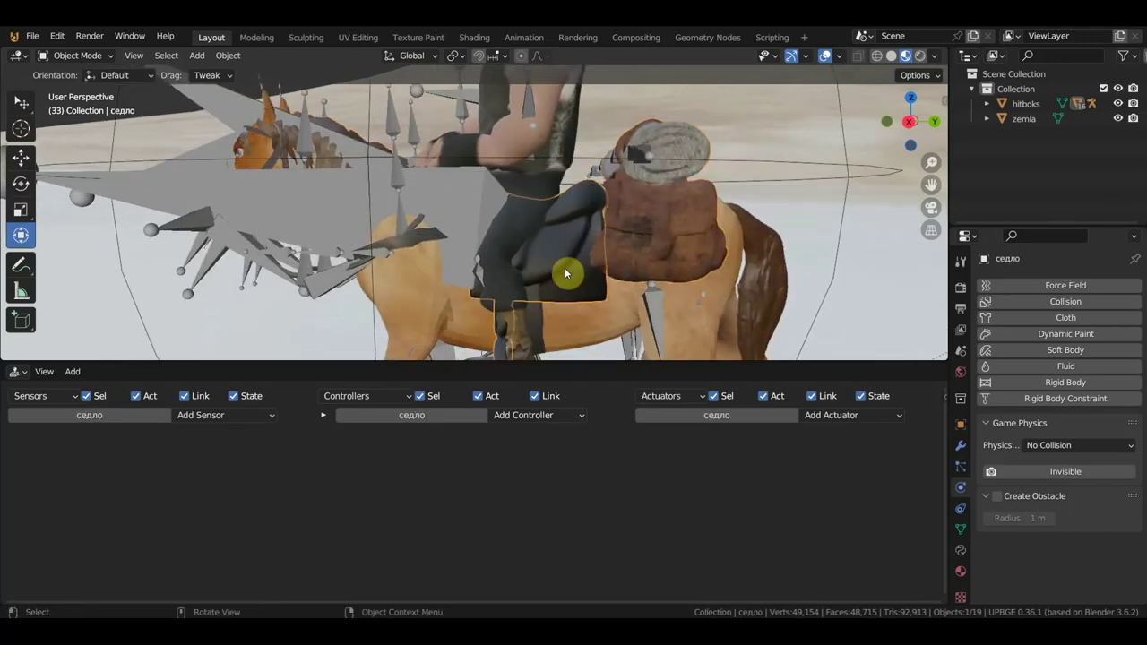
left_click(538, 328)
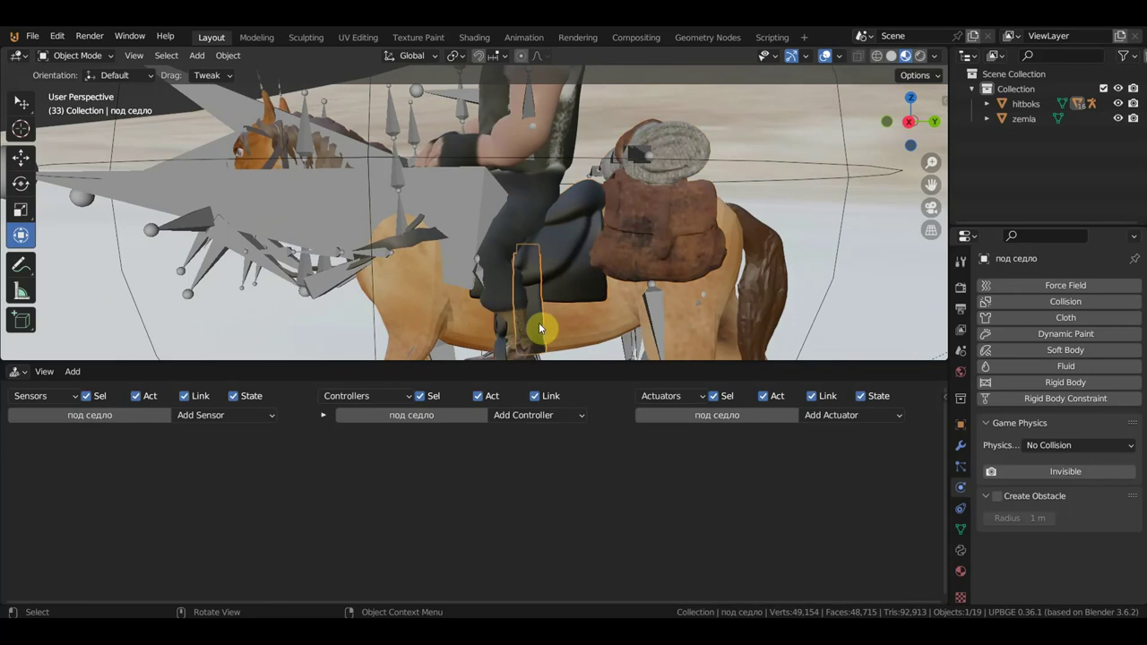
left_click(771, 295)
scroll(719, 294, "down", 3)
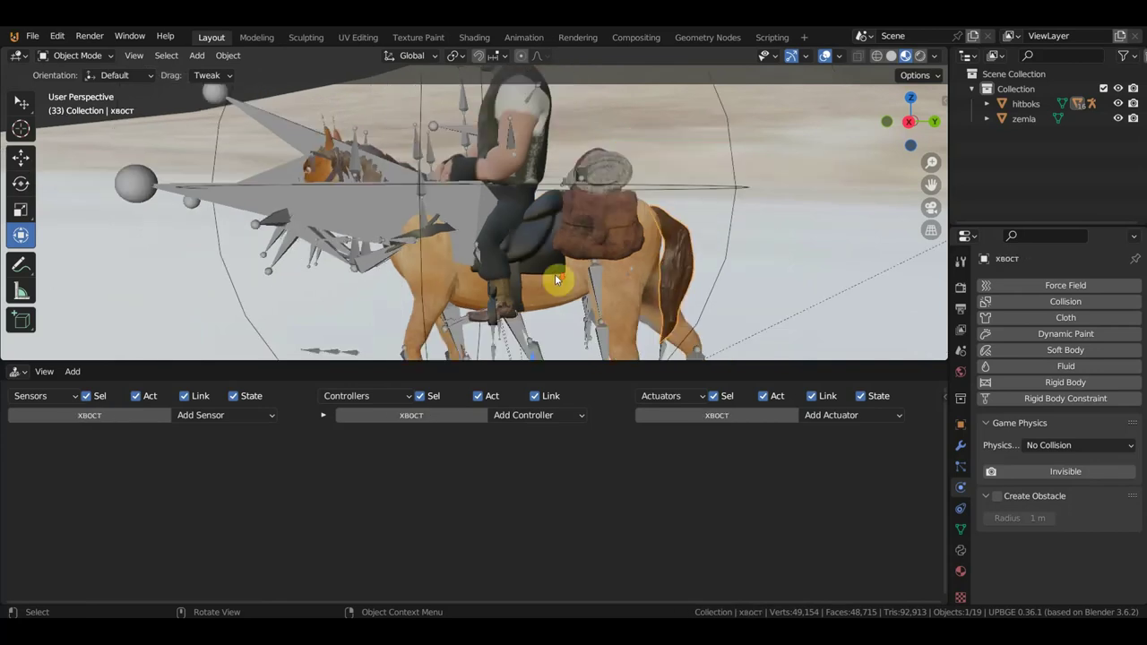
mouse_move(530, 299)
middle_mouse_down()
mouse_move(589, 192)
mouse_move(515, 233)
middle_mouse_up()
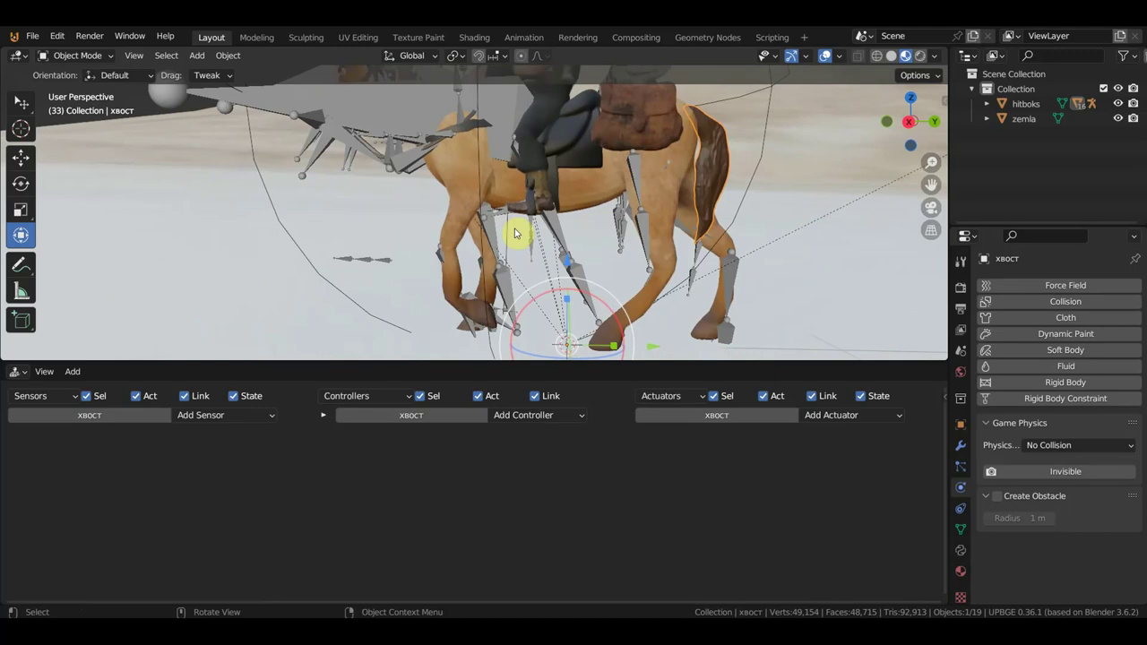
left_click(453, 231)
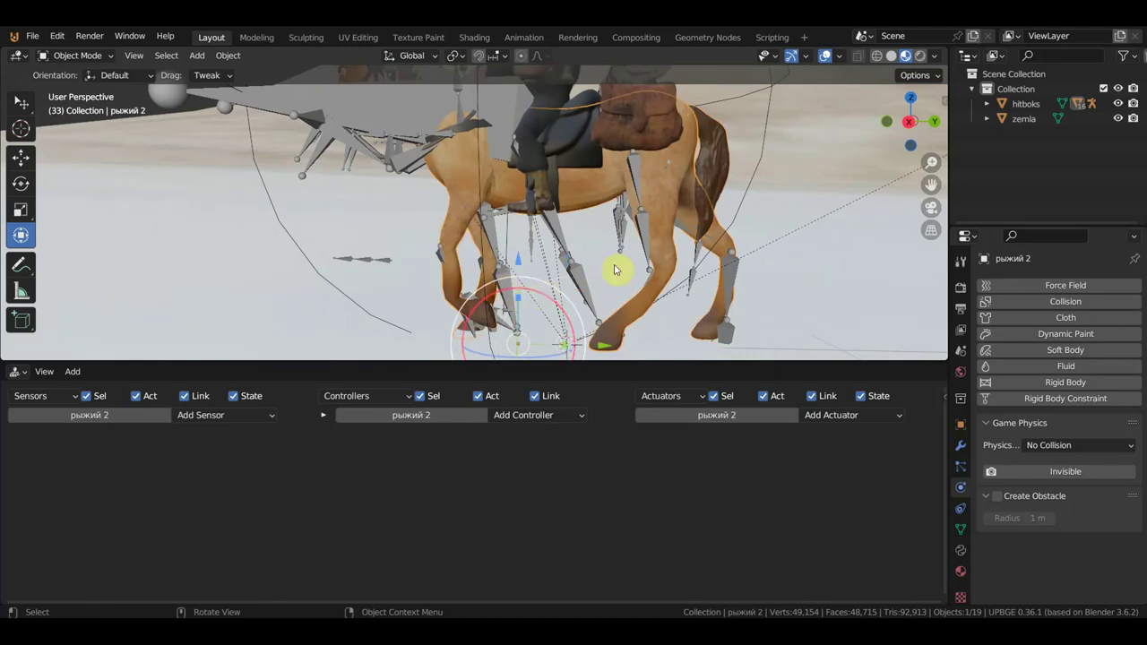
Inspect the t.002 object, the rider's body and hat mesh, and the armature.
mouse_move(615, 270)
middle_mouse_down()
mouse_move(679, 254)
mouse_move(534, 215)
mouse_move(553, 97)
mouse_move(583, 77)
middle_mouse_up()
left_click(495, 194)
scroll(597, 205, "up", 3)
scroll(649, 201, "up", 3)
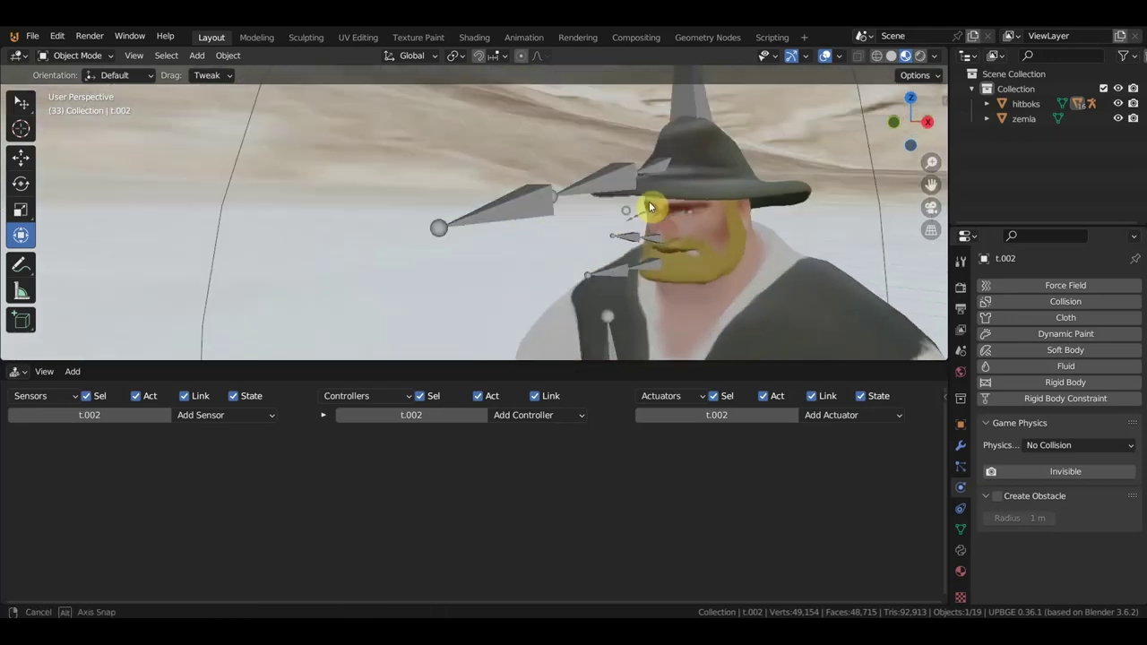
scroll(668, 206, "up", 2)
left_click(664, 219)
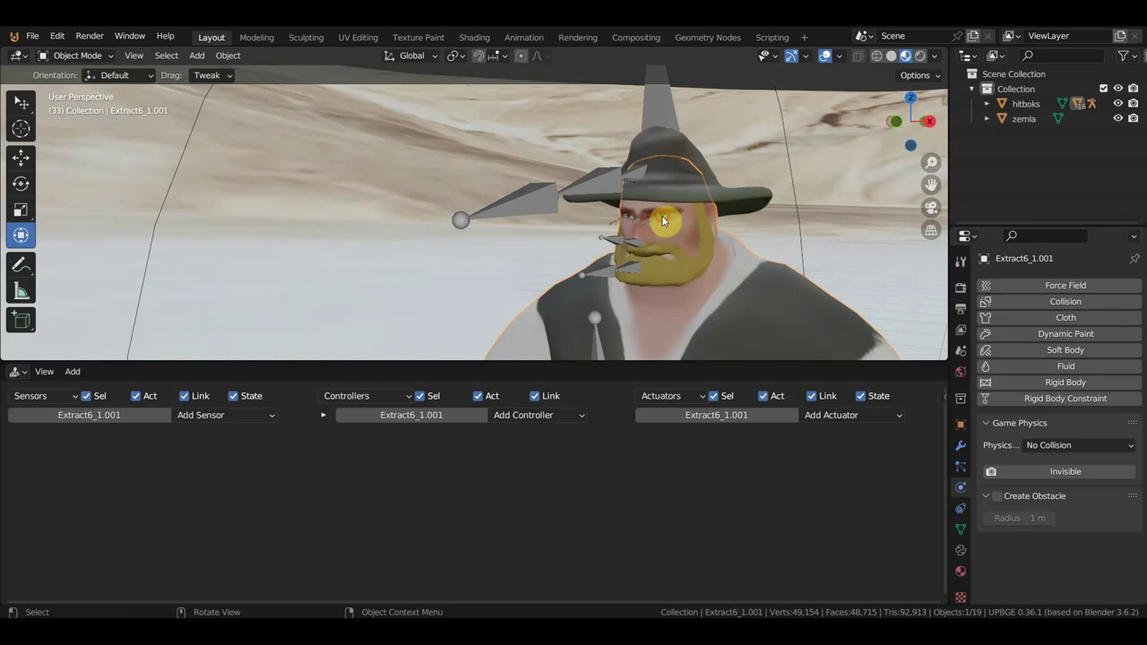
left_click(665, 221)
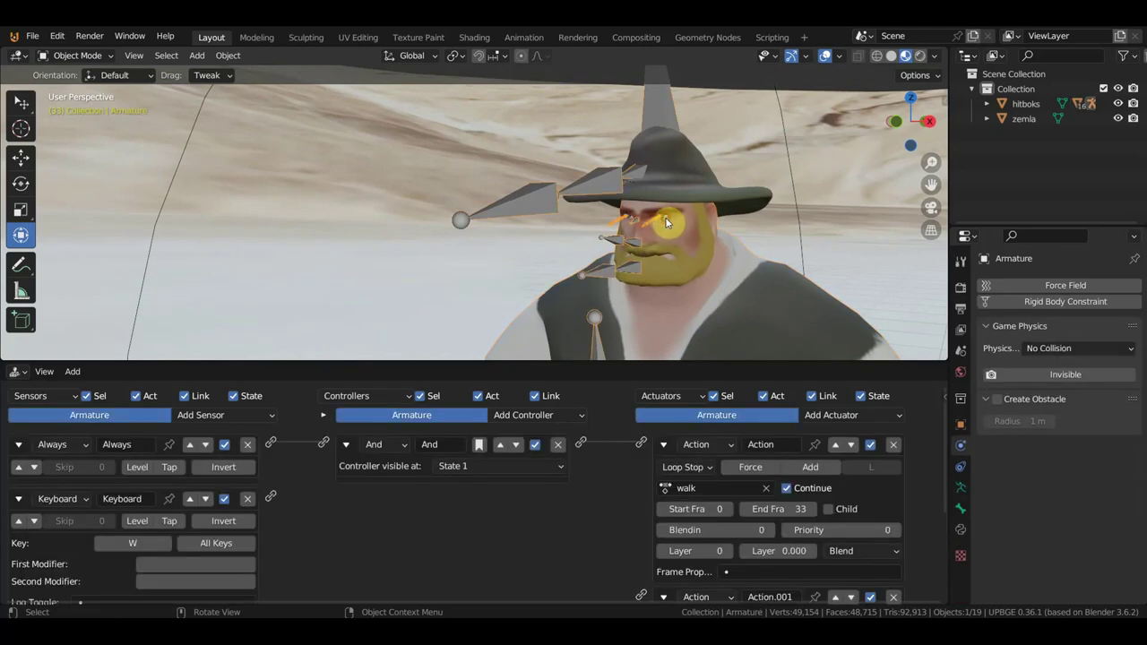
left_click(671, 219)
Inspect both of the rider's eyes, including GI_11.001.
scroll(673, 217, "up", 3)
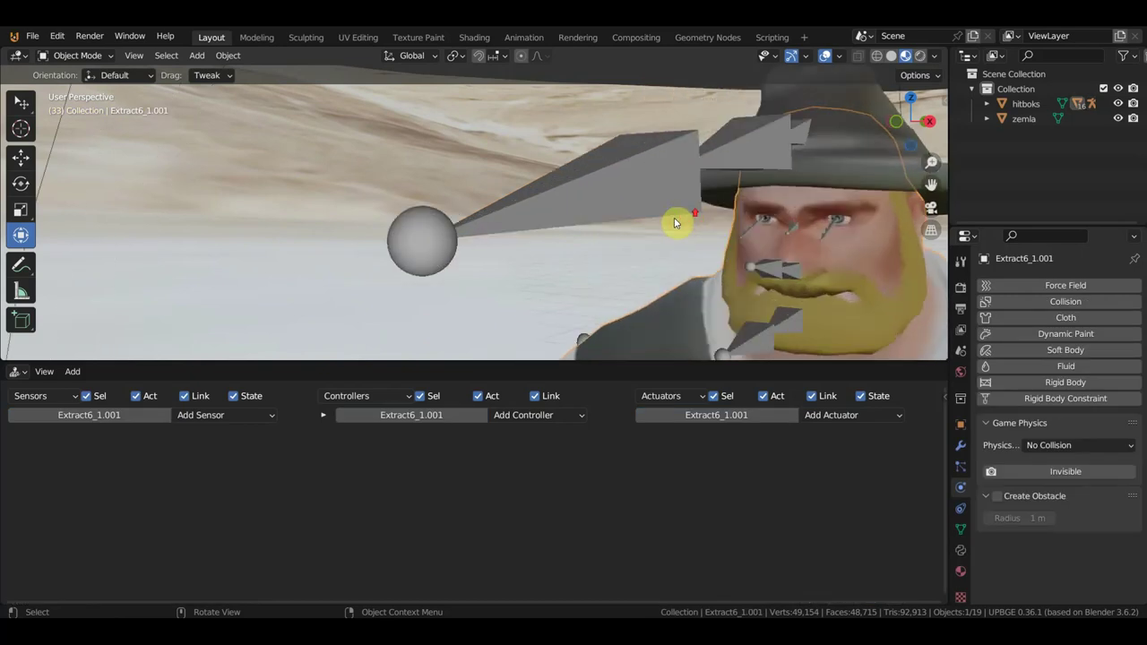
middle_click_drag(674, 223, 605, 213)
left_click(606, 213)
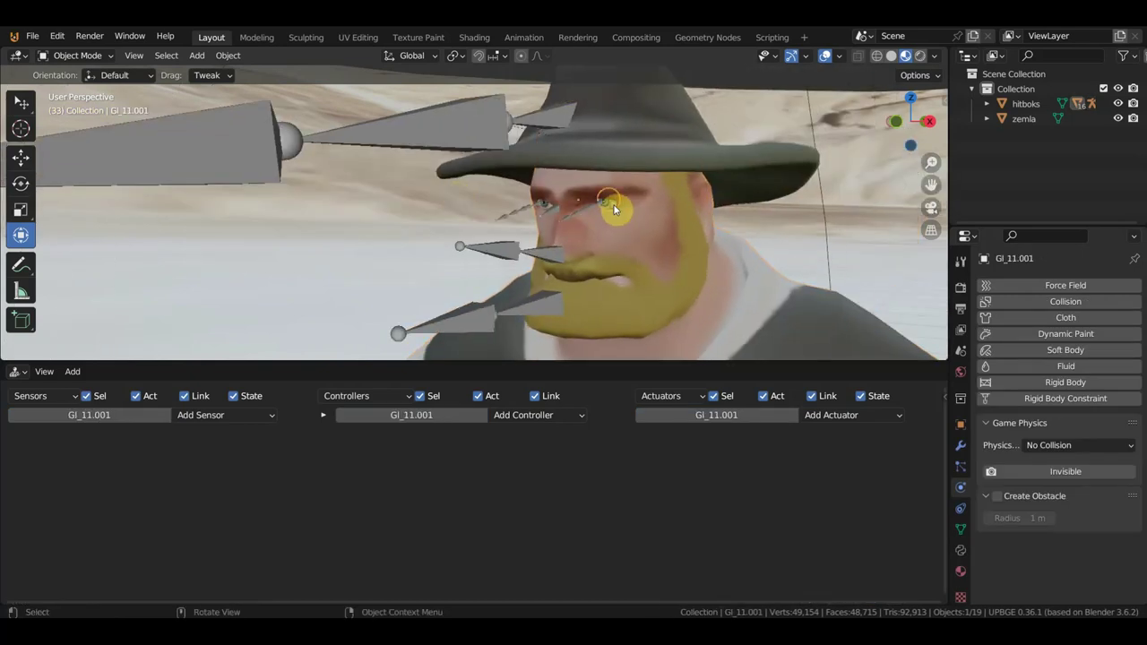
mouse_move(599, 212)
middle_mouse_down()
mouse_move(625, 223)
mouse_move(379, 215)
middle_mouse_up()
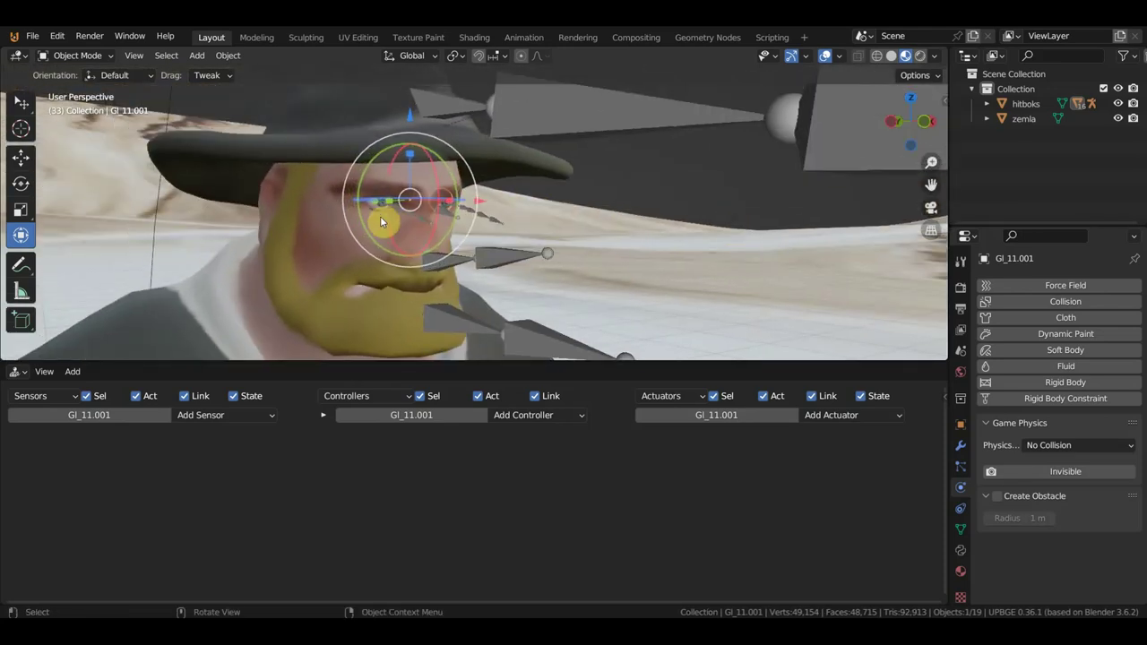
left_click(377, 205)
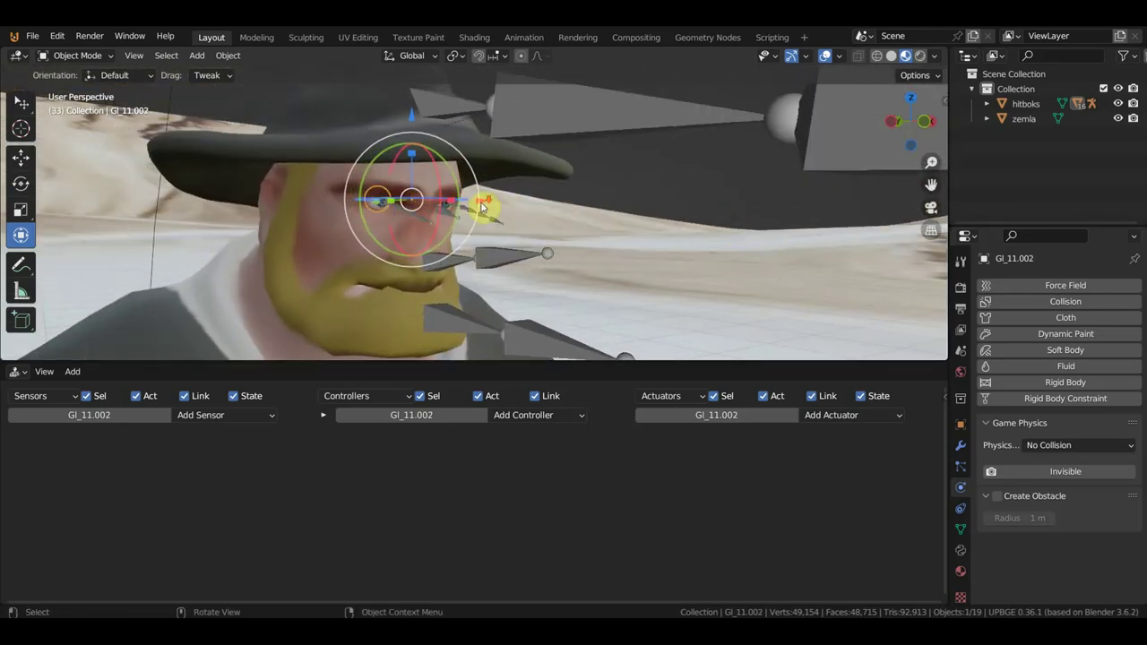
scroll(502, 208, "down", 6)
scroll(538, 224, "down", 3)
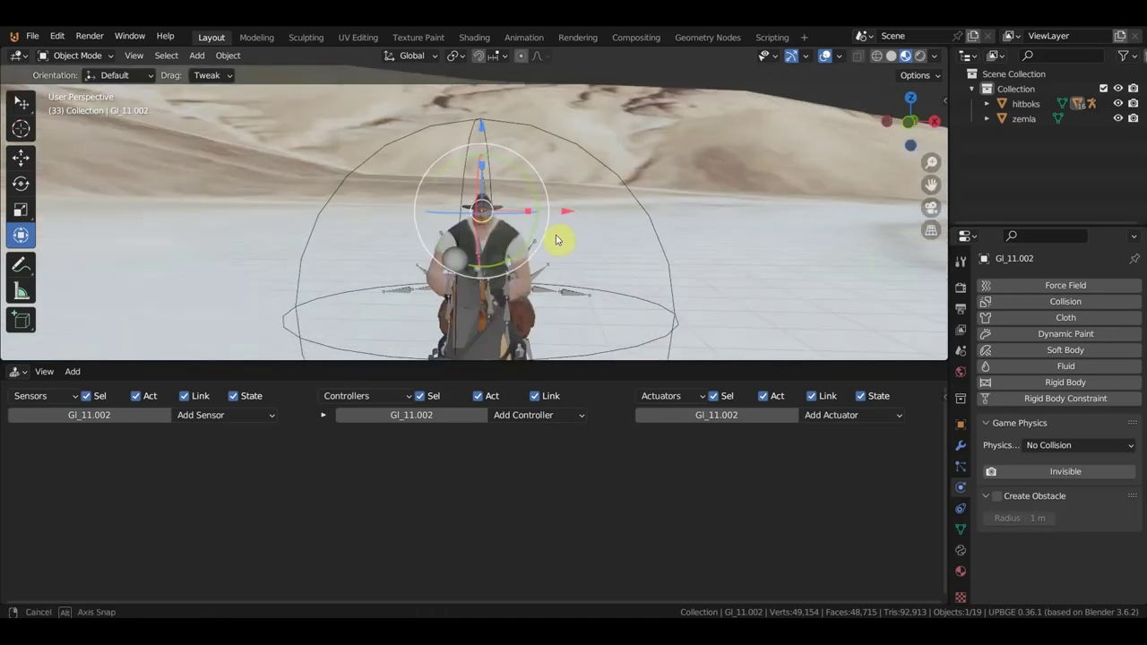
mouse_move(590, 238)
middle_mouse_down()
mouse_move(600, 235)
mouse_move(494, 75)
middle_mouse_up()
scroll(603, 242, "up", 3)
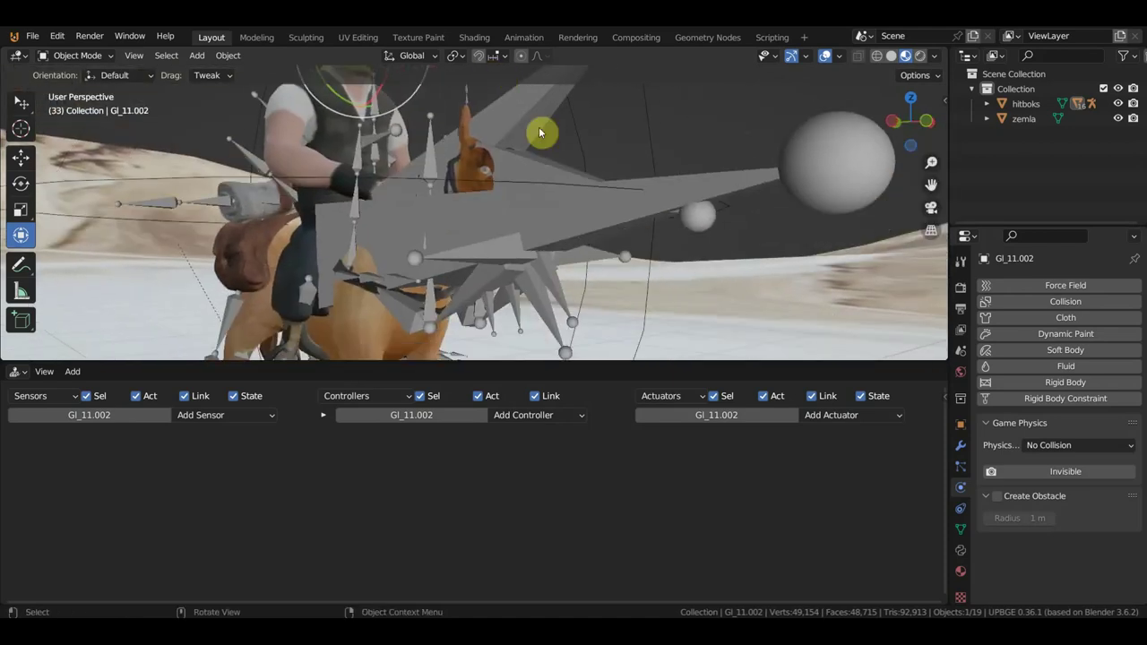
Hide the Armature with H and select the horse's teeth зубы.
left_click(522, 205)
key("h")
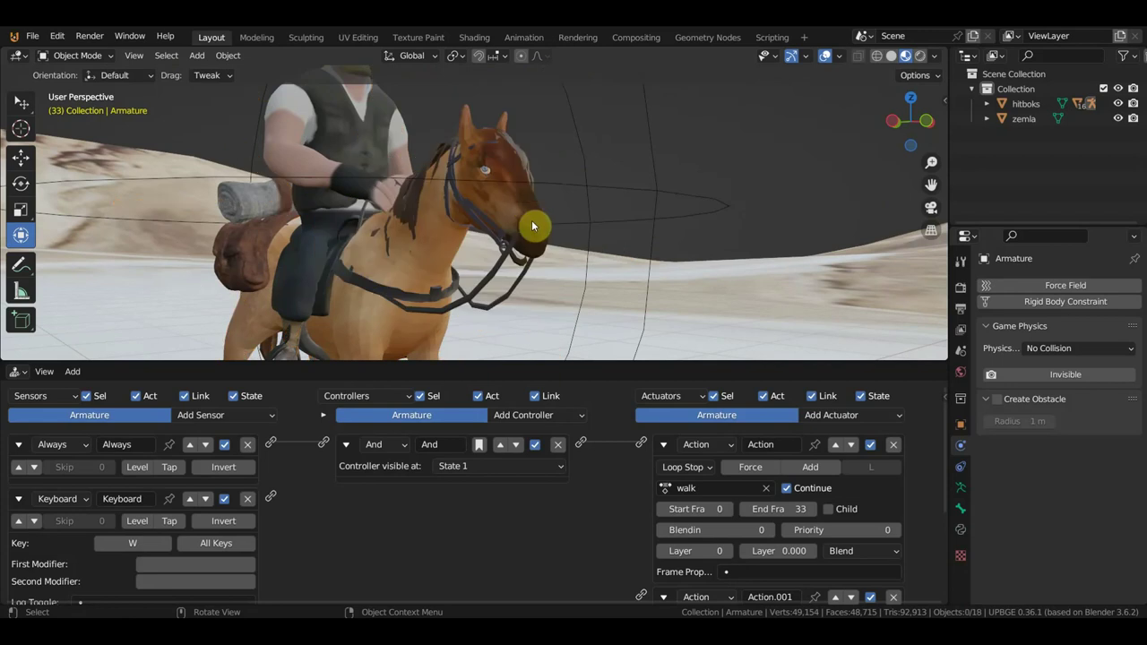
scroll(528, 240, "up", 3)
scroll(547, 247, "up", 2)
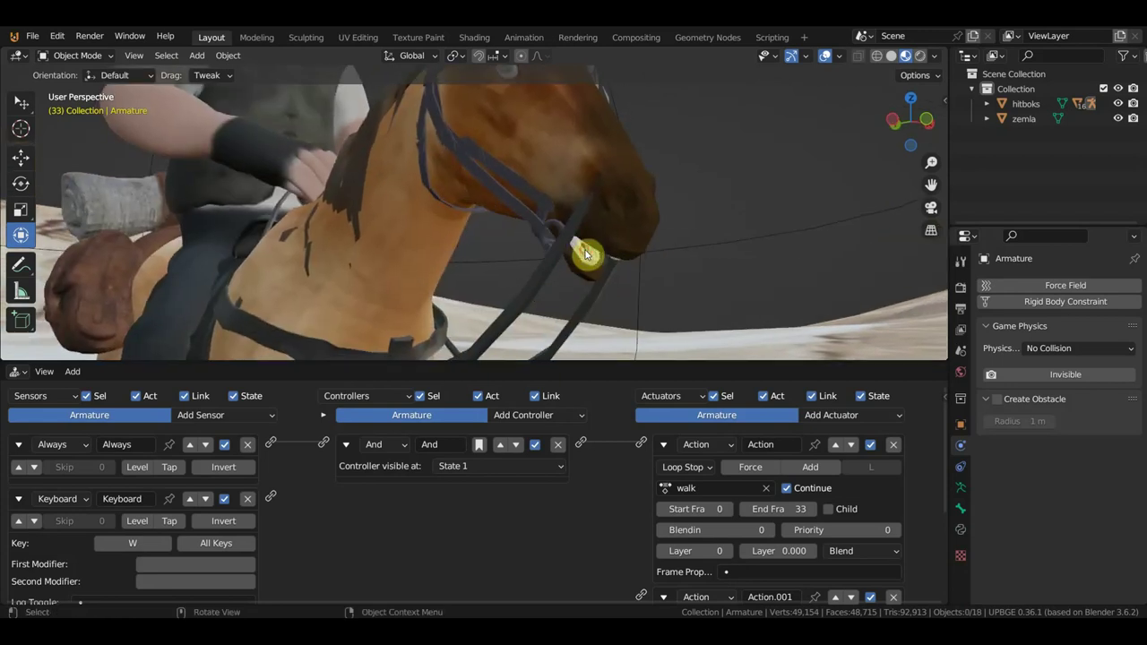
left_click(585, 249)
Set both teeth objects, зубы and зубы.001, to No Collision physics.
left_click(1043, 446)
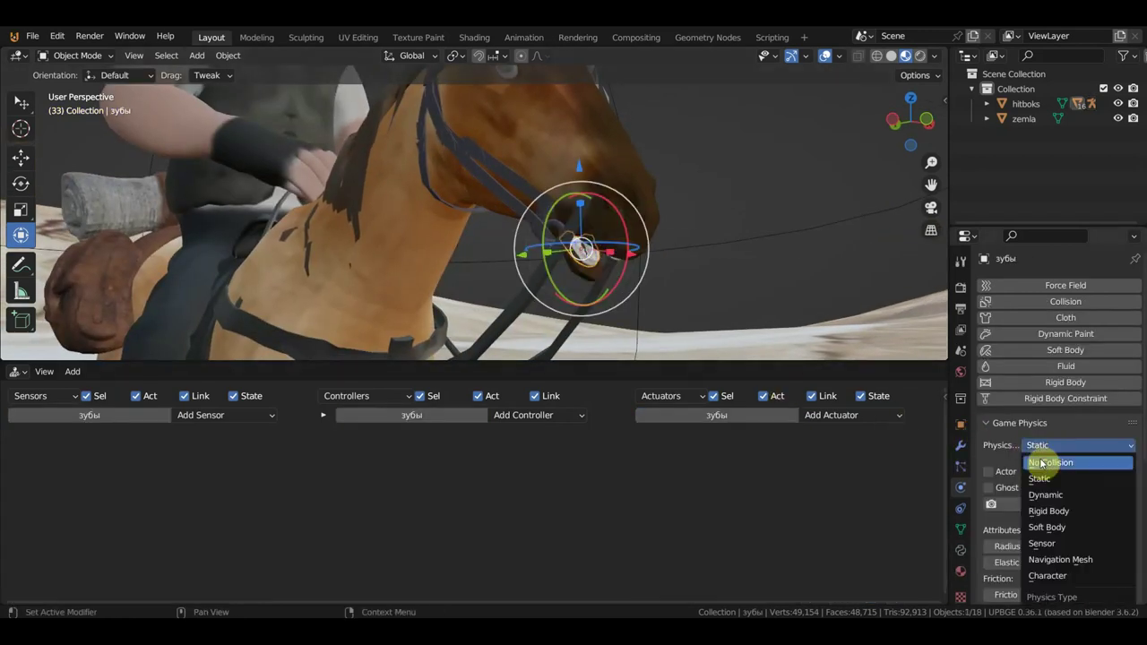
left_click(1047, 462)
middle_click_drag(645, 302, 735, 234)
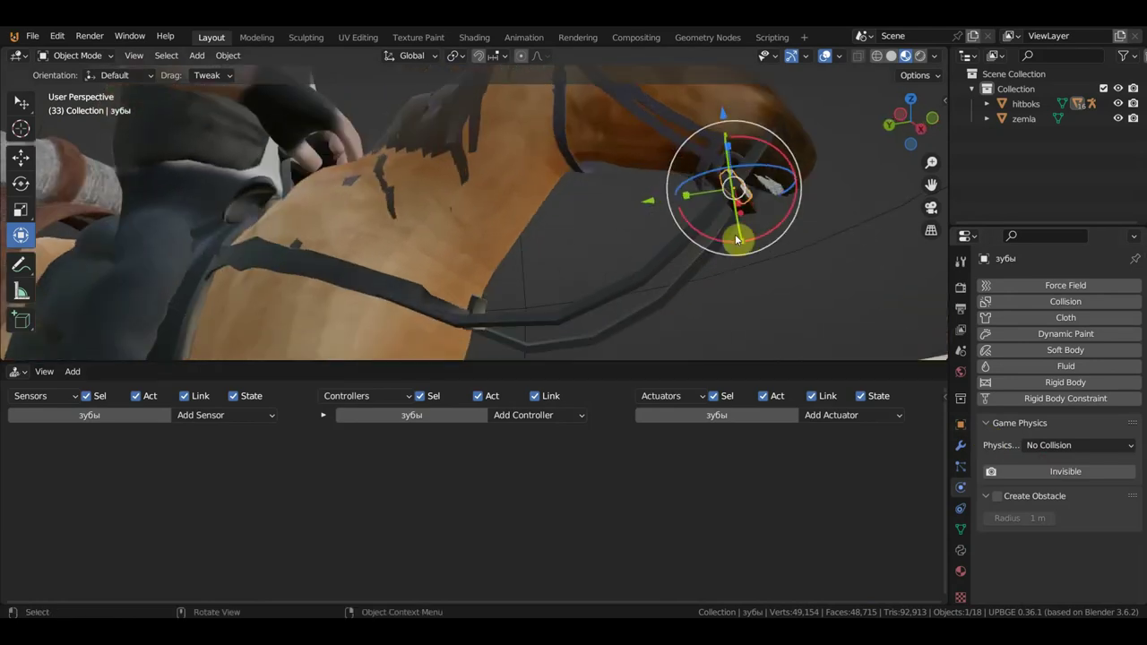
left_click(767, 191)
left_click(1076, 446)
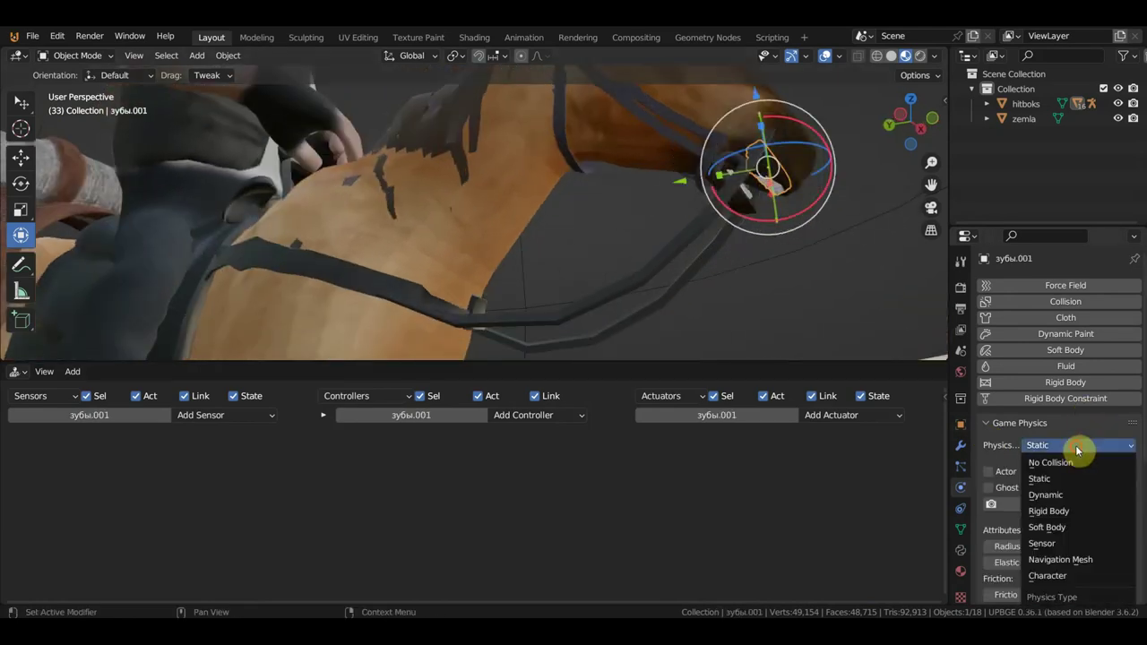
left_click(1053, 462)
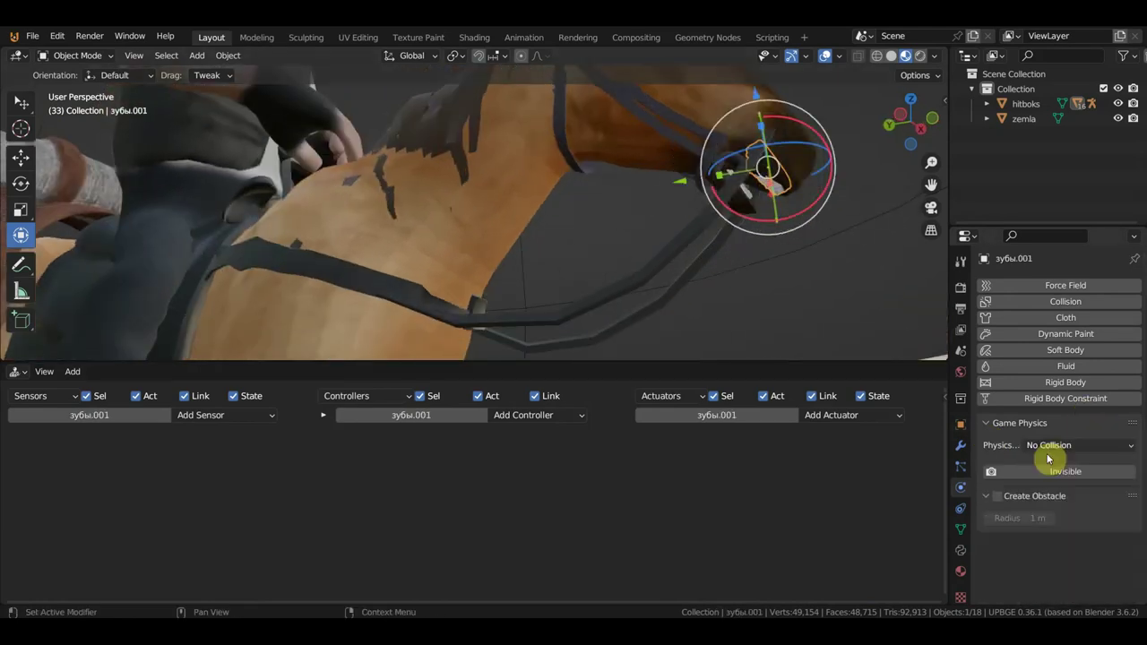
Check the rein and bridle Horselowpoly.002, then bring the hidden armature back.
left_click(737, 186)
left_click(727, 173)
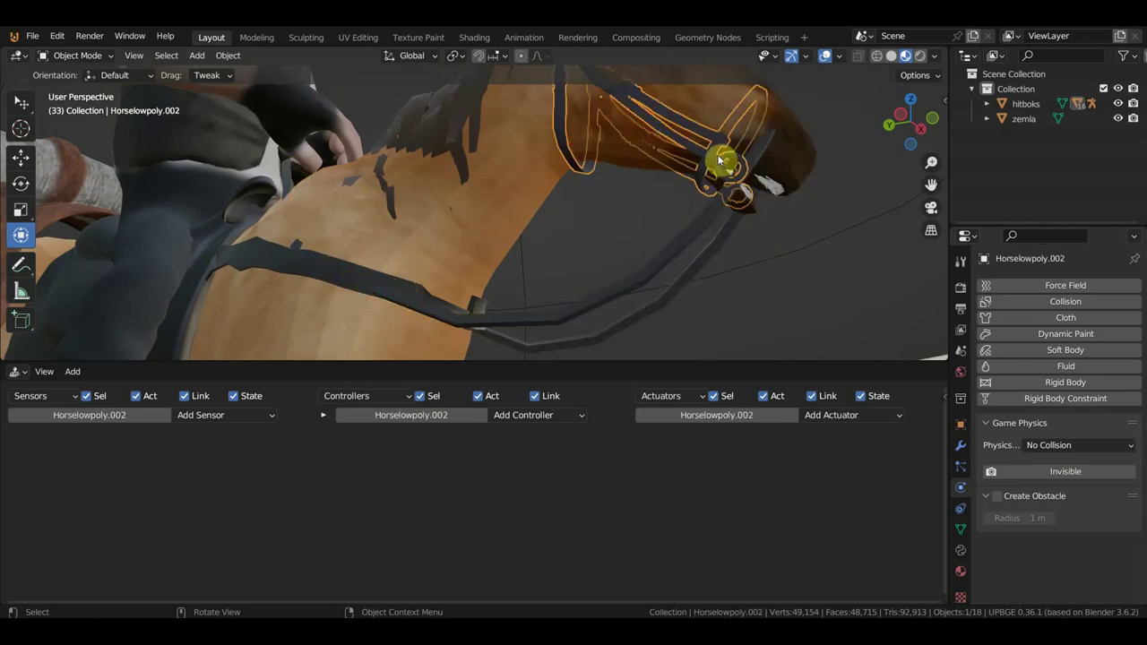
scroll(600, 224, "down", 4)
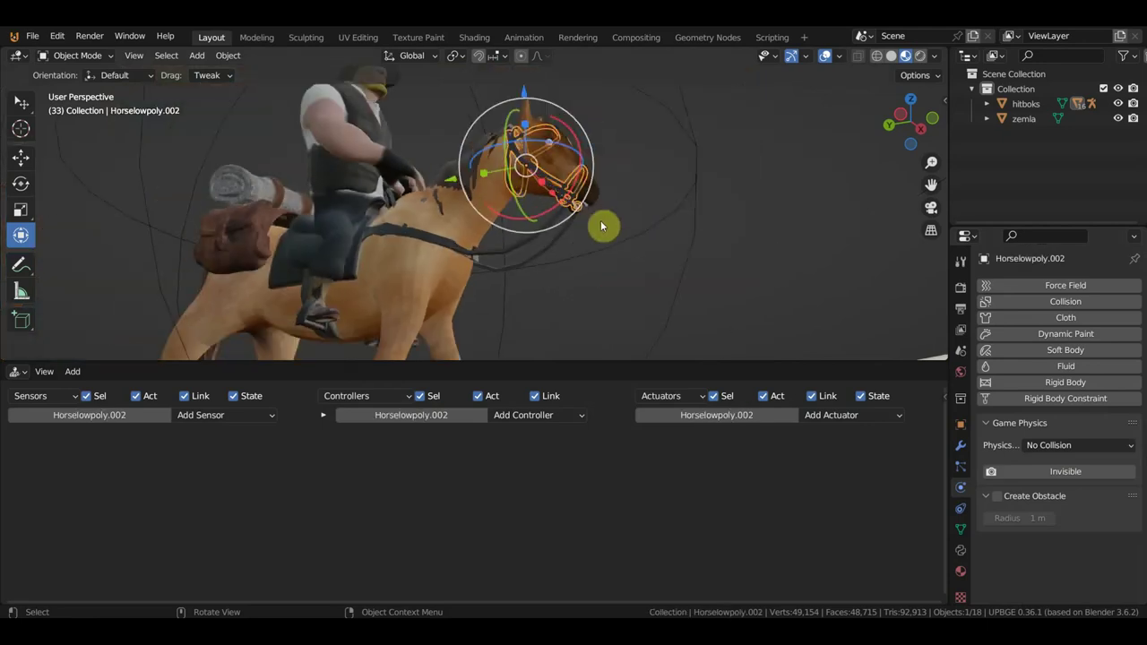
scroll(600, 226, "down", 6)
key("ctrl+z")
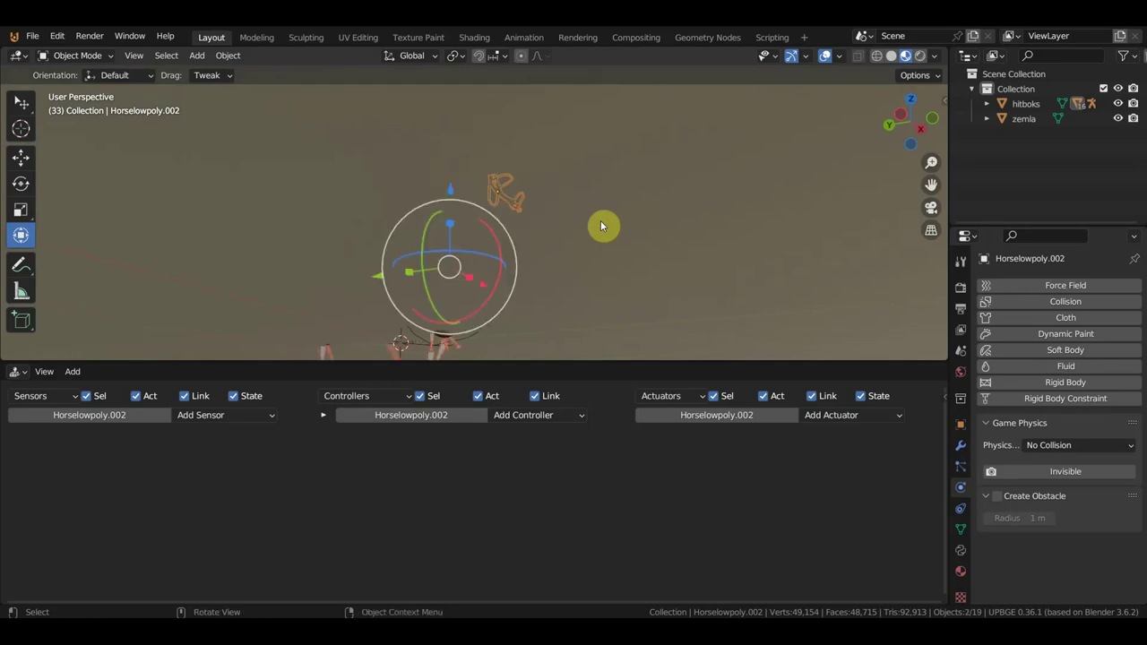
mouse_move(603, 228)
middle_mouse_down()
mouse_move(339, 271)
mouse_move(577, 241)
middle_mouse_up()
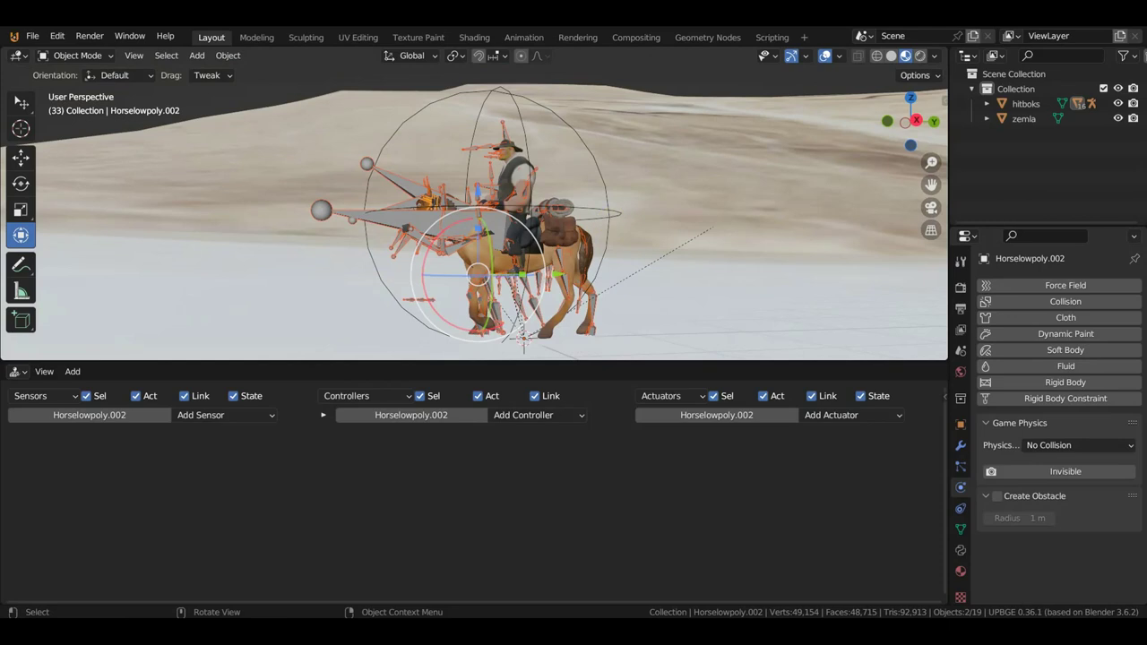
Test-run the game, switch the Action actuator to F Sit, and test it again.
key("p")
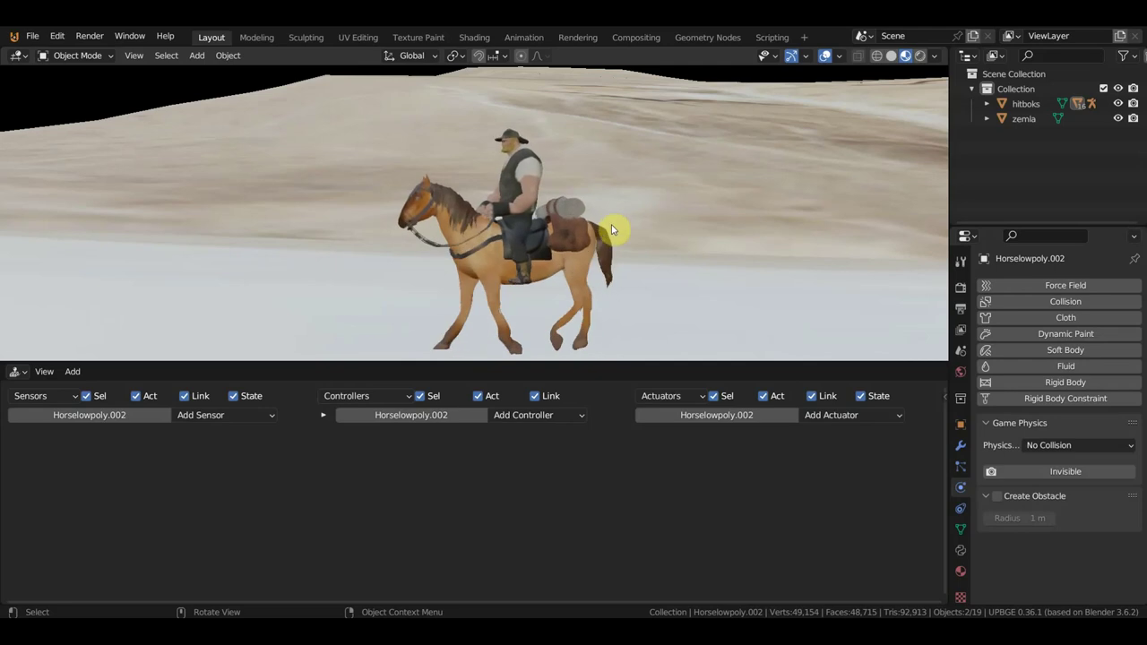
key("Escape")
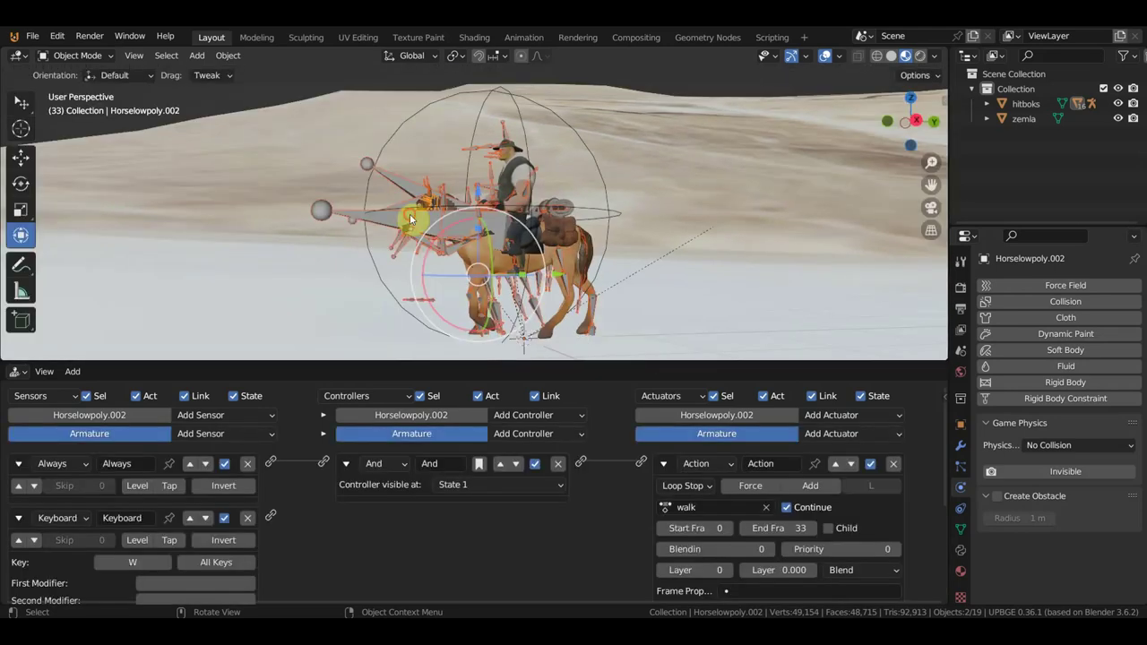
left_click(712, 488)
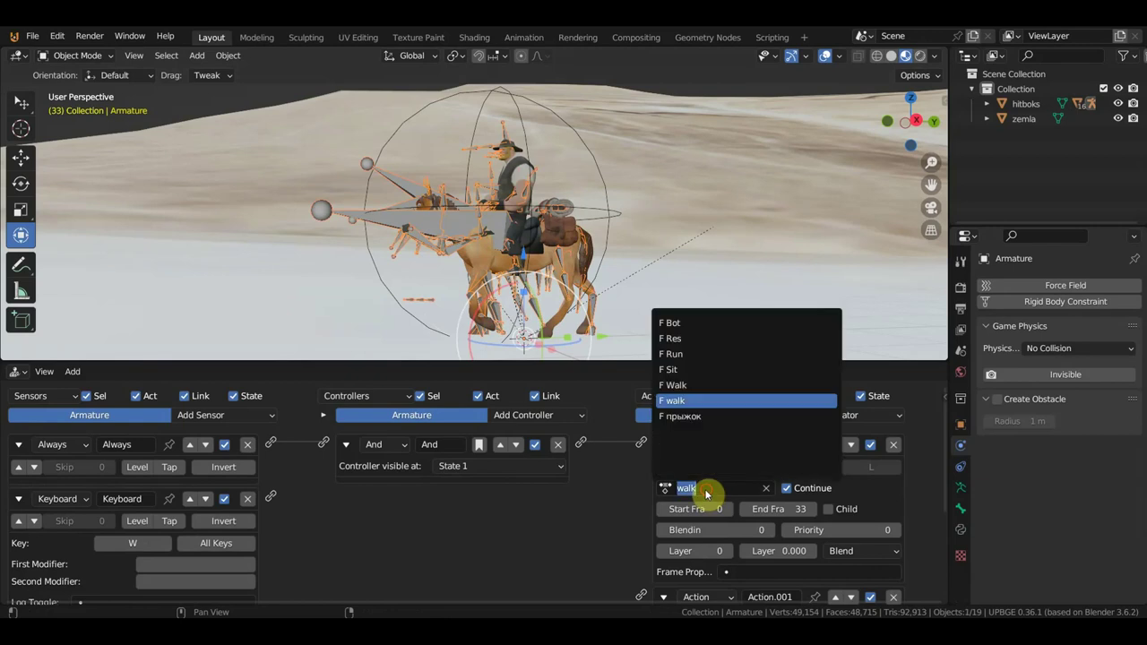
left_click(691, 371)
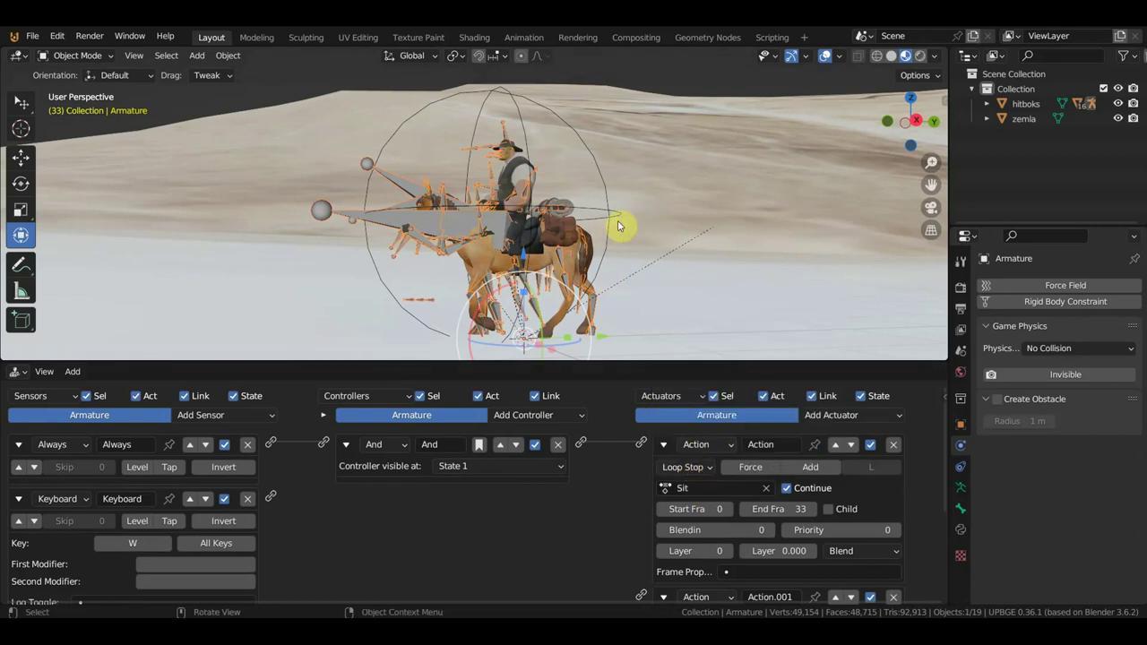
key("p")
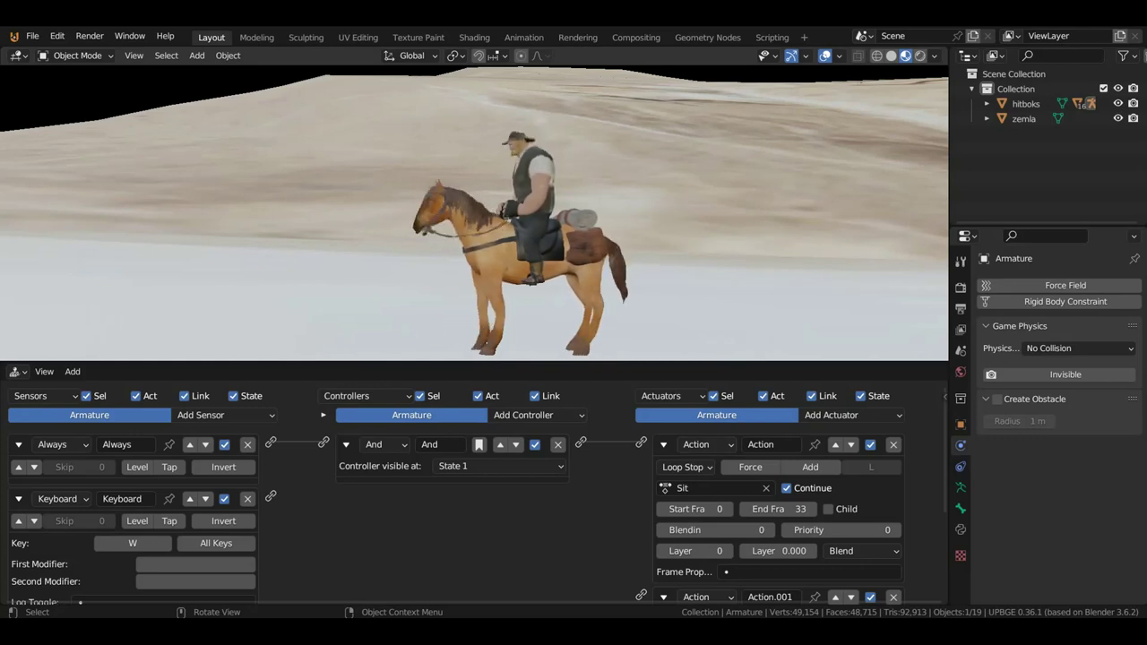
key("Escape")
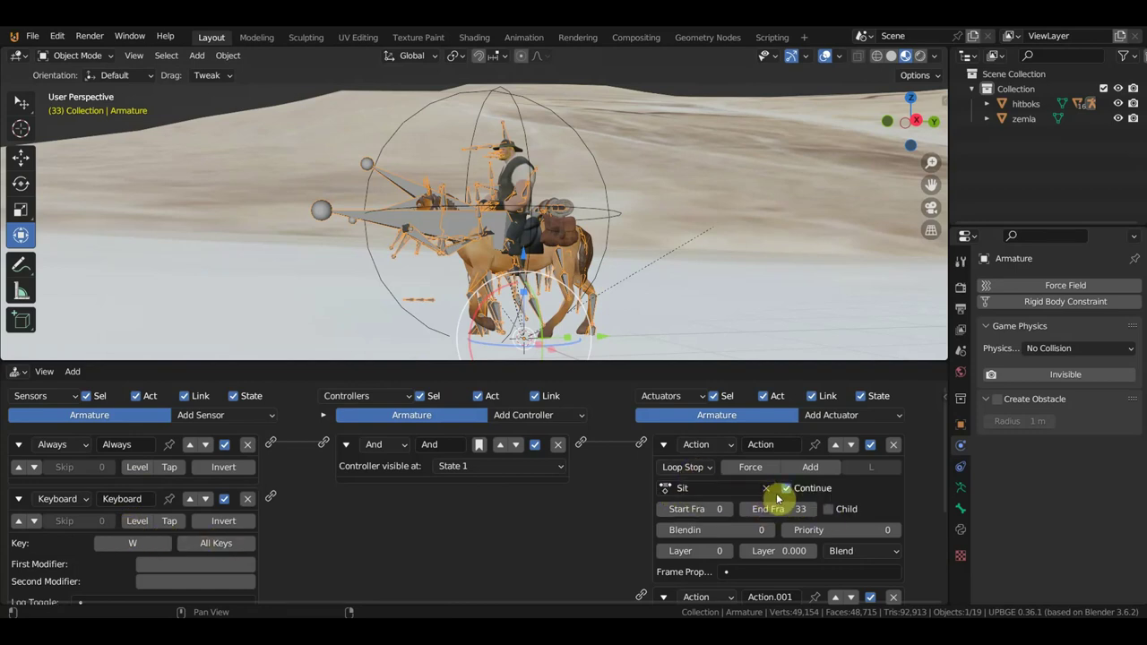
Test the walk action with W in game, then set the Action actuator back to Sit.
left_click(725, 493)
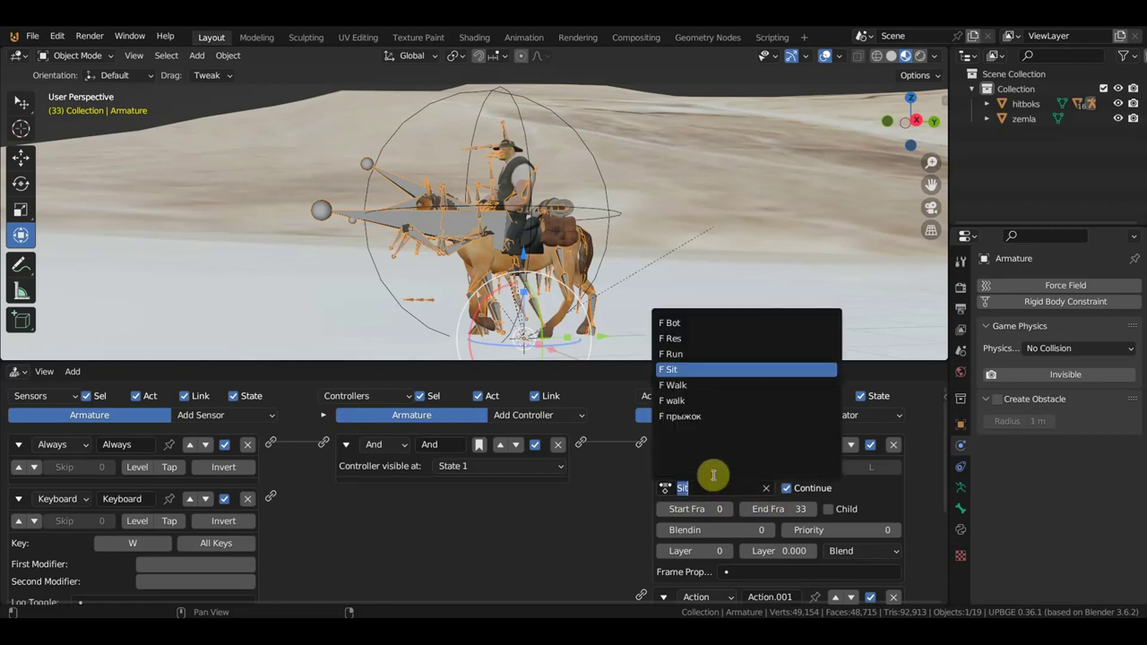
left_click(681, 401)
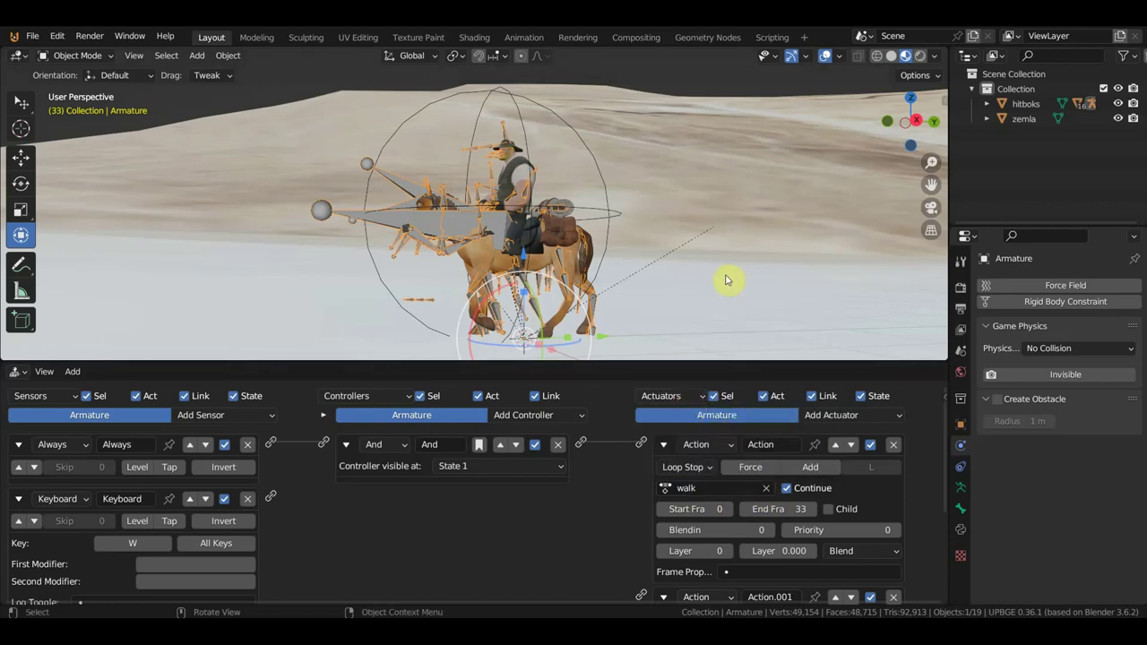
key("p")
key("w")
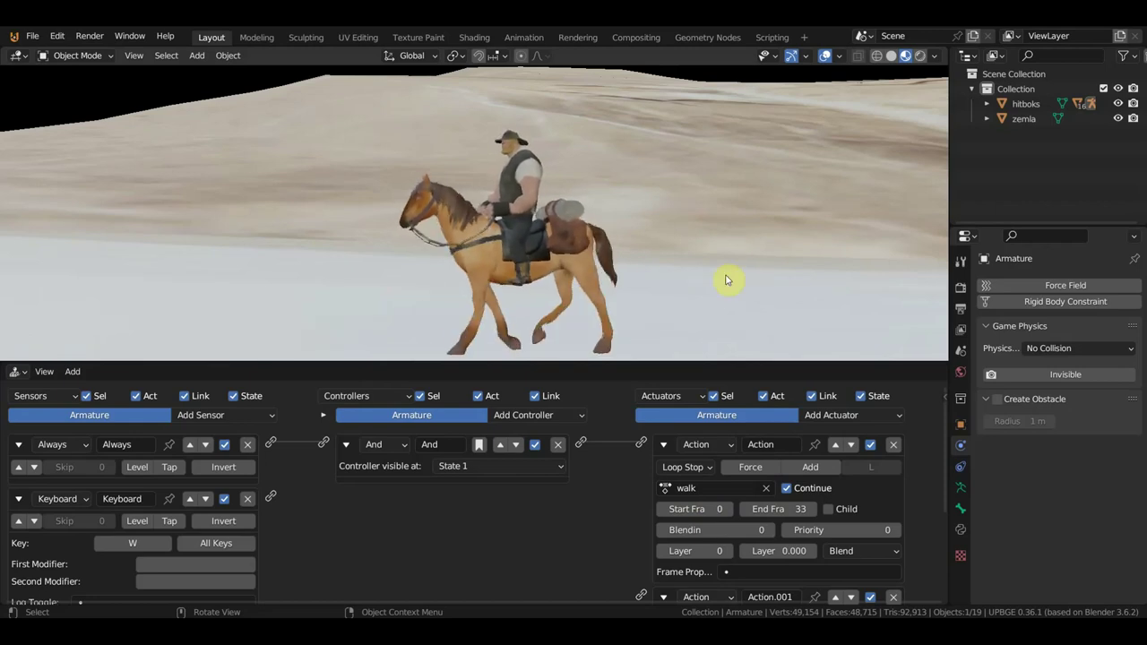
key("Escape")
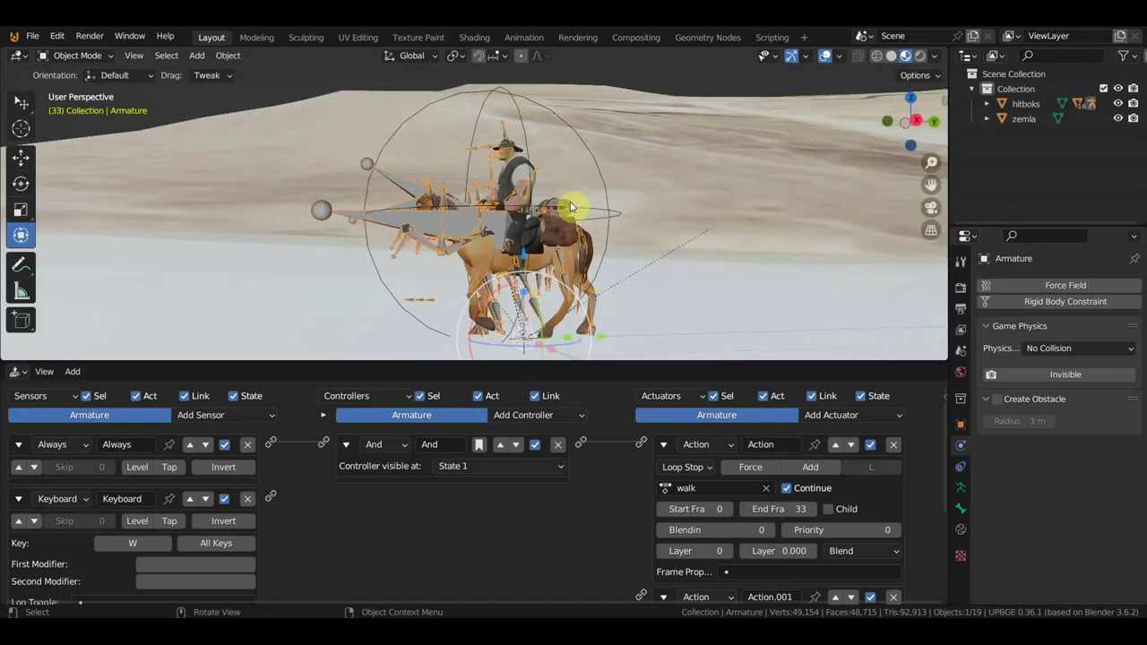
left_click(712, 488)
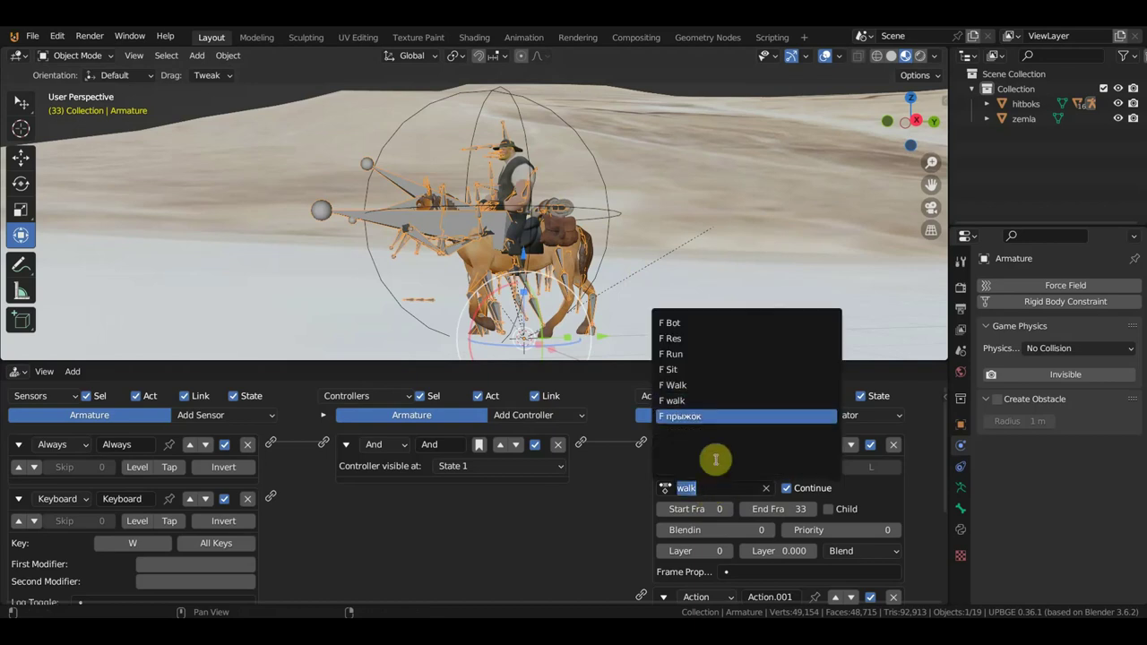
left_click(692, 377)
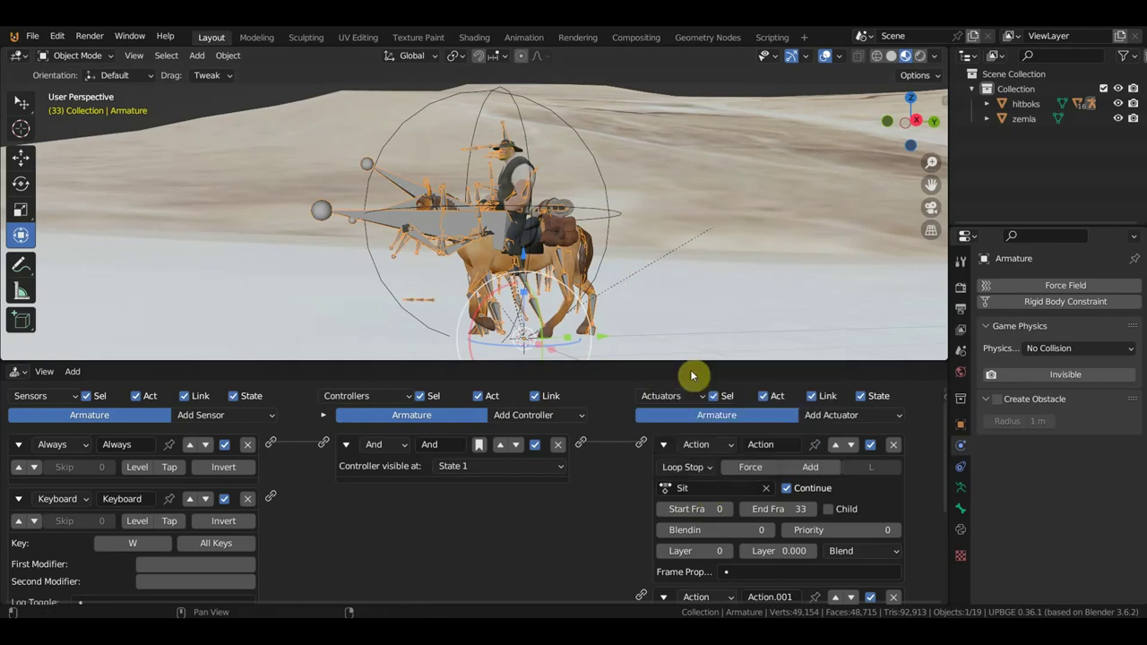
Link hitboks' W Keyboard sensor to its Motion actuator and test moving forward.
left_click(601, 180)
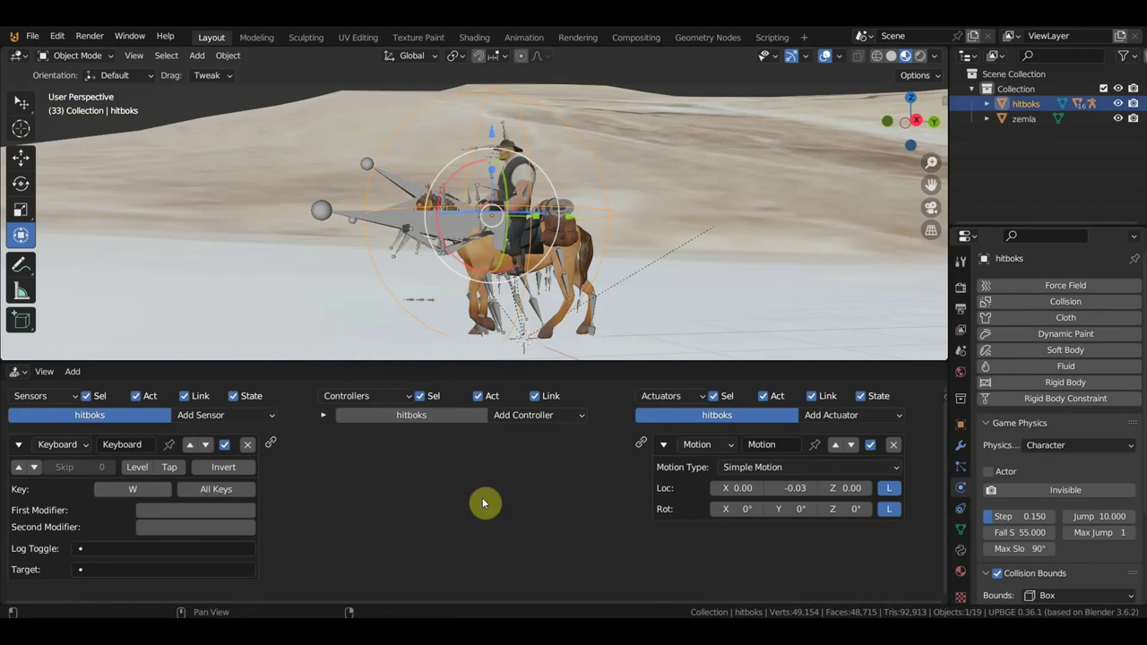
left_click_drag(270, 442, 643, 445)
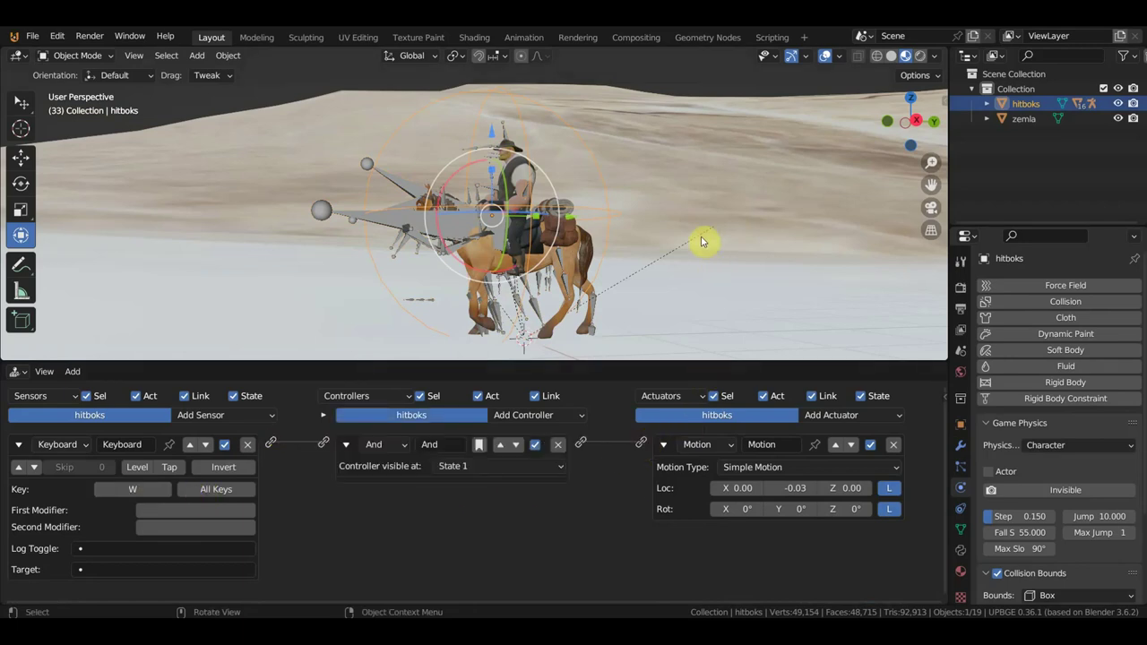
key("p")
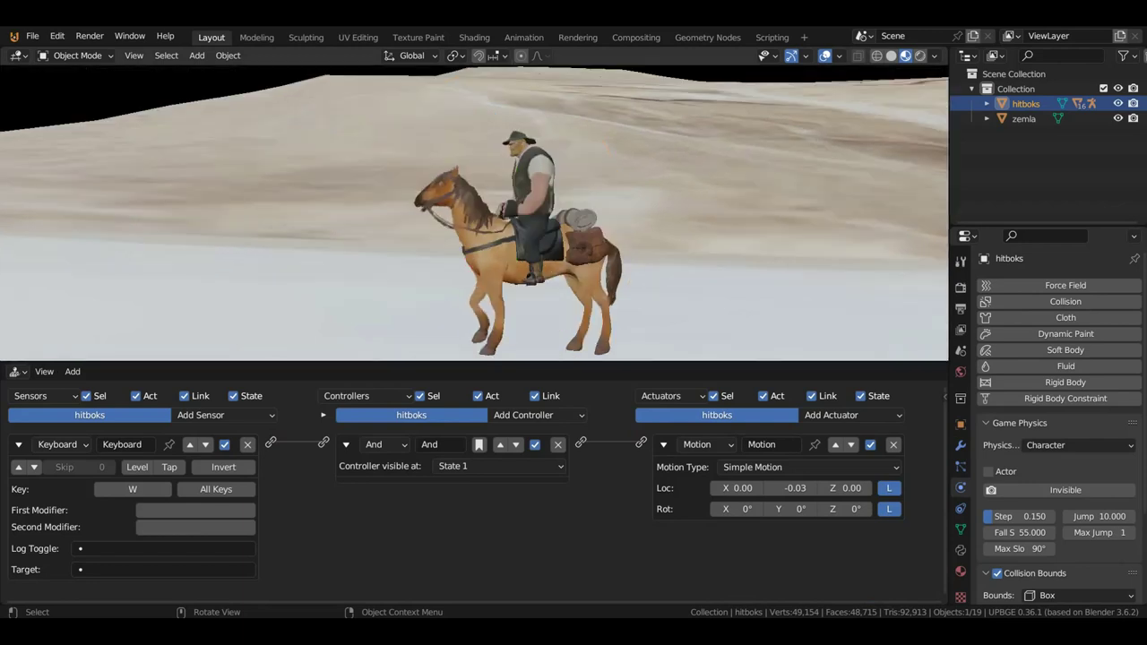
key("w")
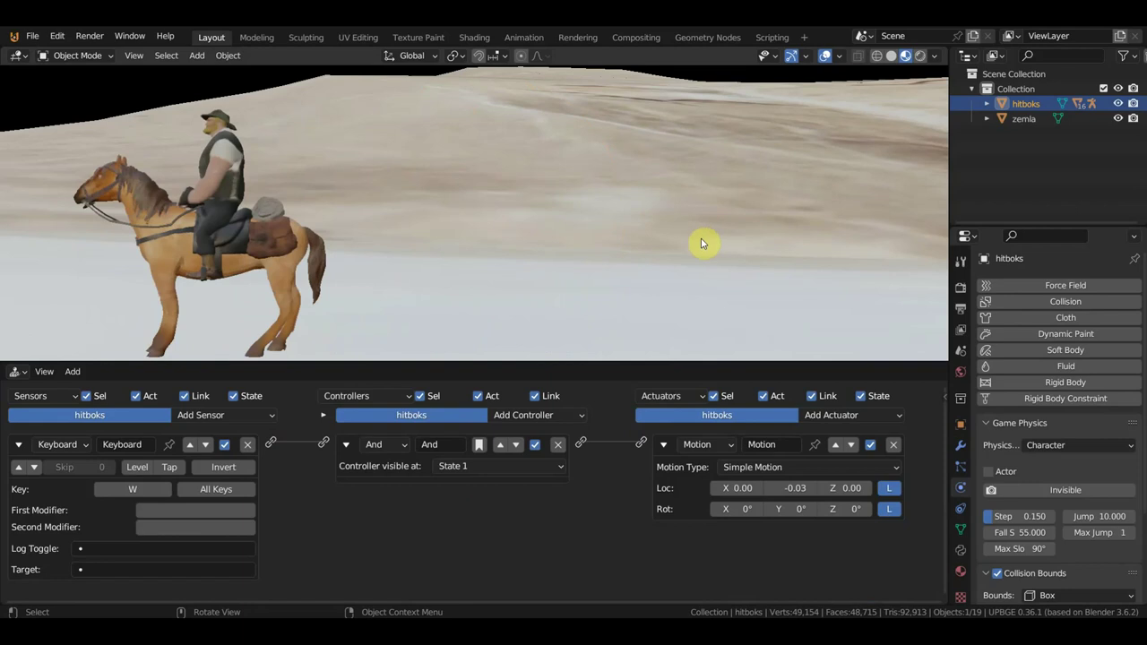
key("Escape")
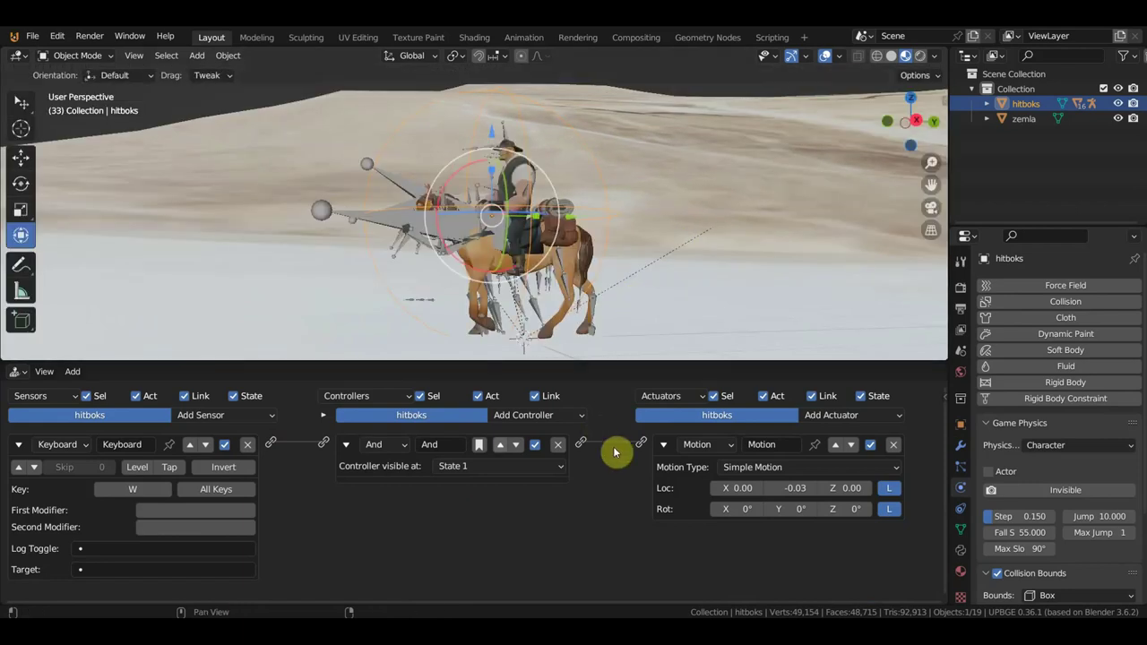
Set the armature's actuator to walk, toggle the Always sensor's pulse mode, and test-play.
left_click(385, 225)
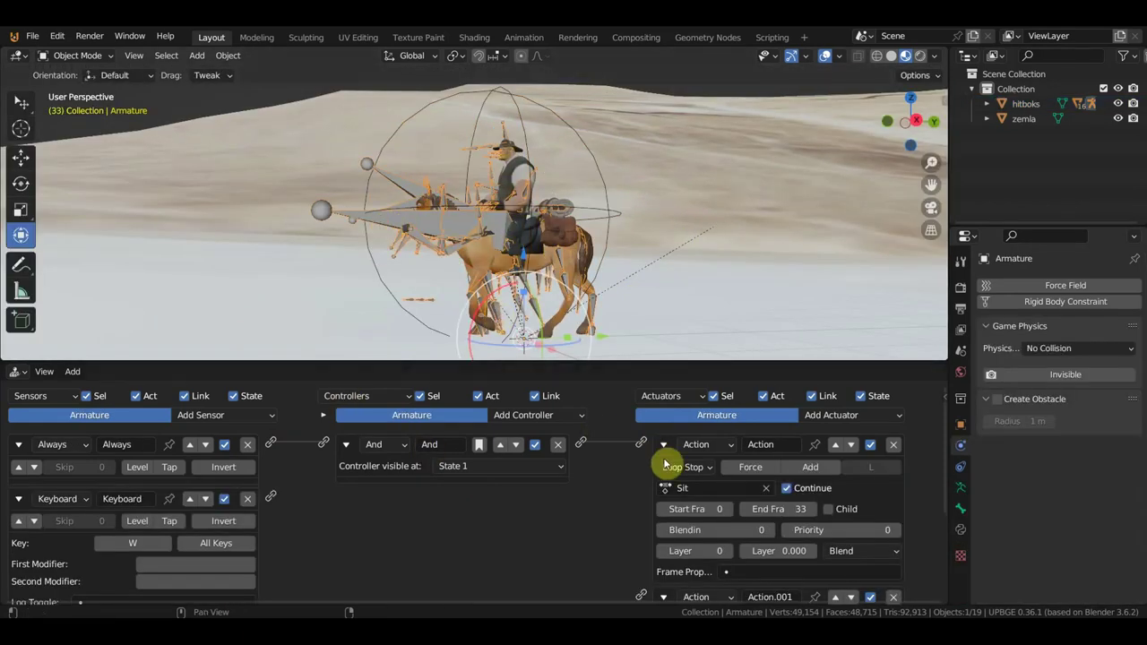
left_click(690, 488)
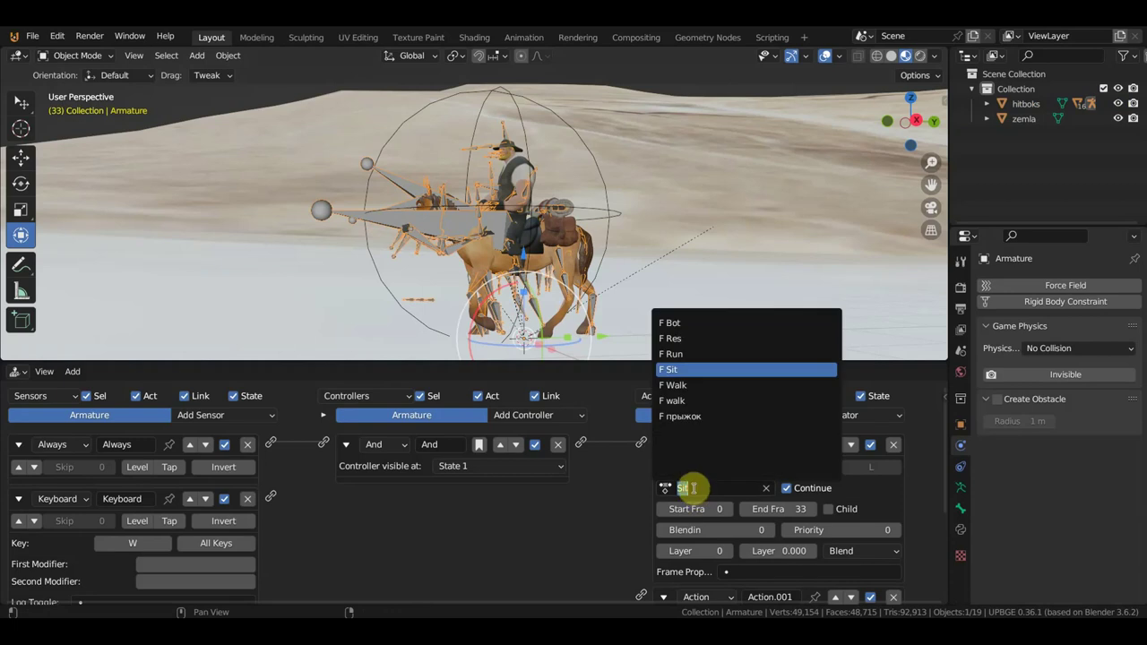
left_click(684, 400)
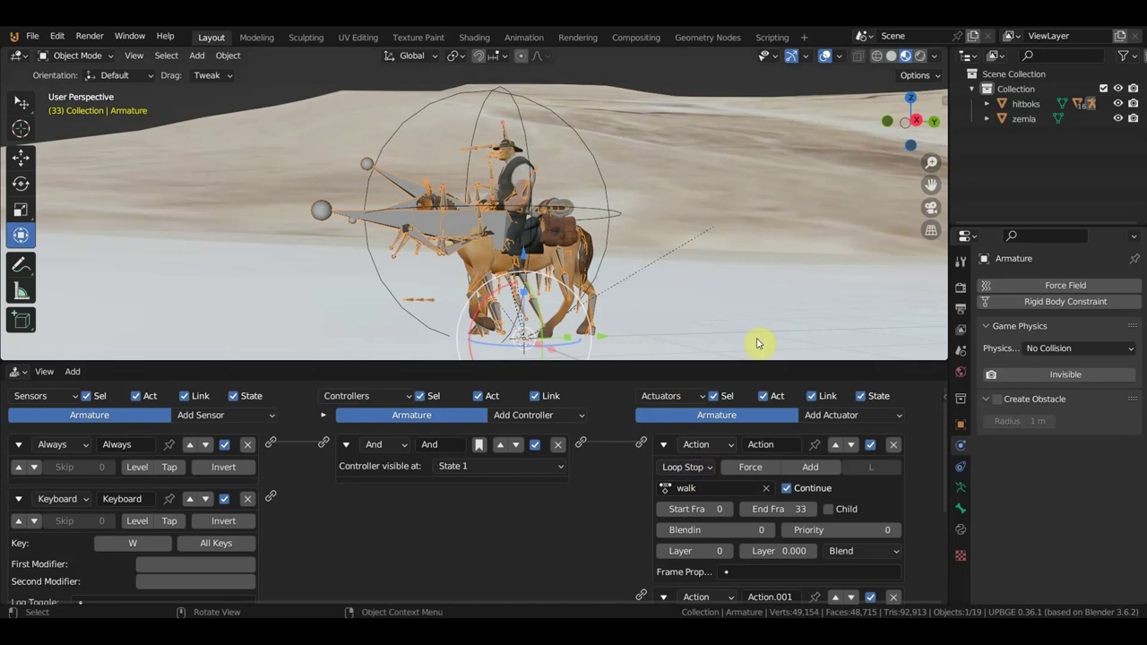
left_click(18, 467)
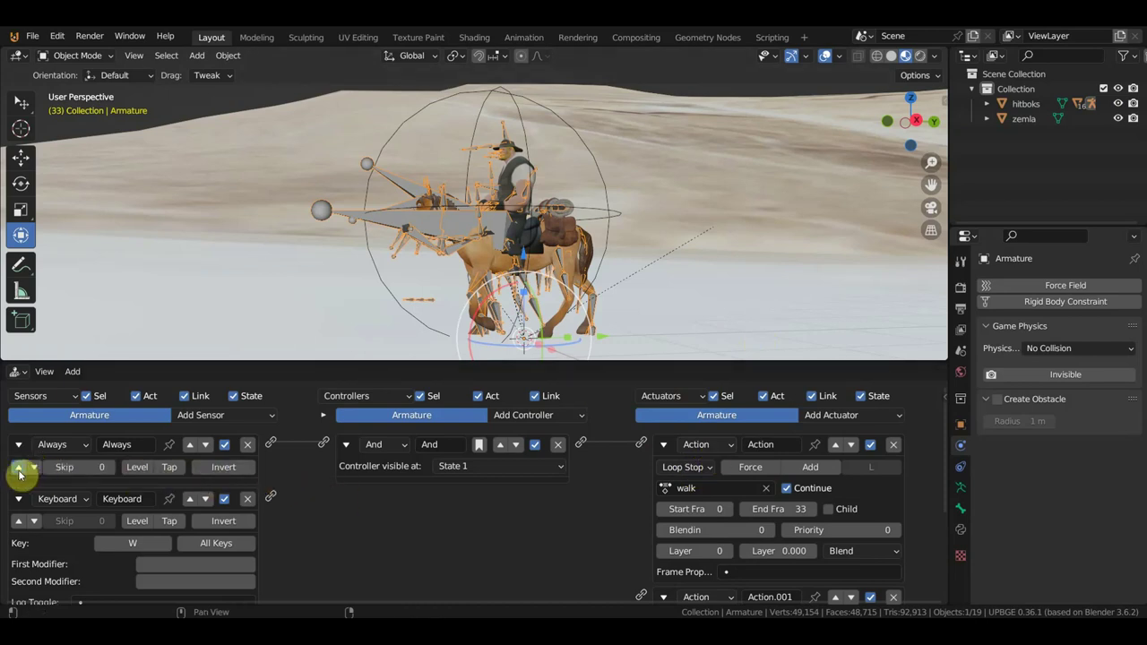
left_click(20, 468)
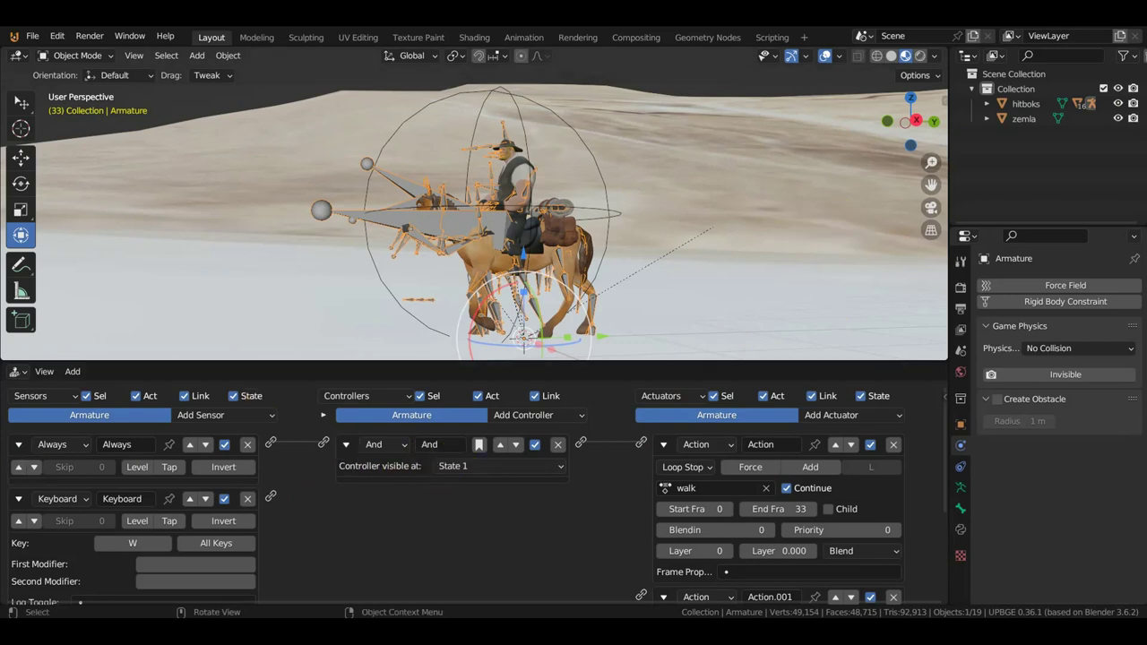
key("p")
key("w")
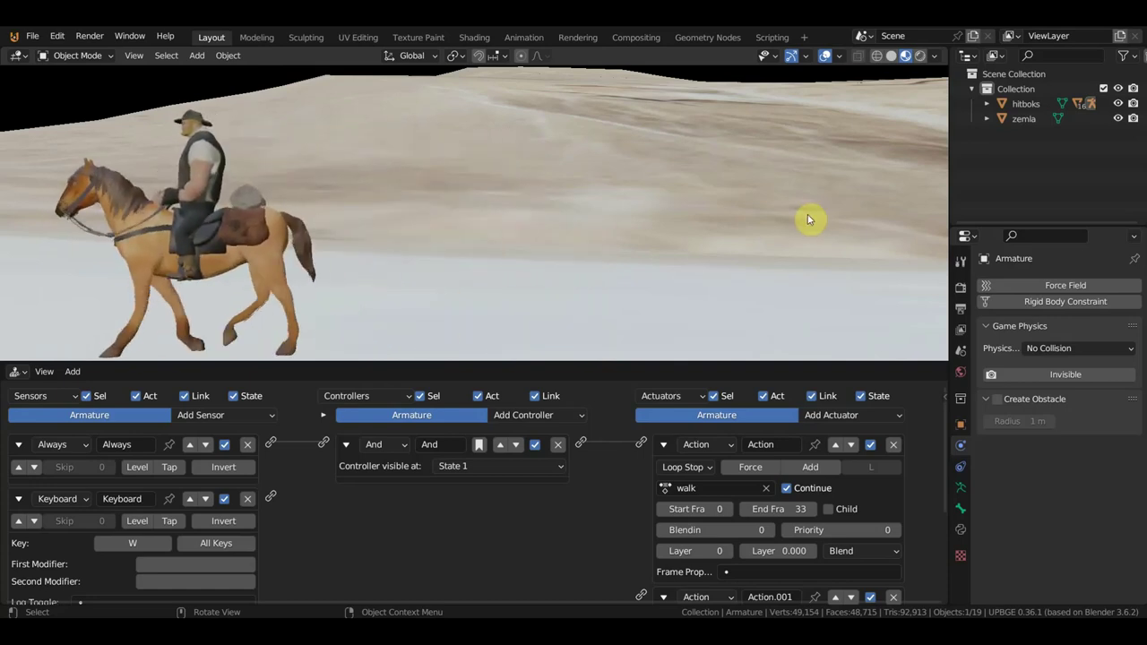
key("Escape")
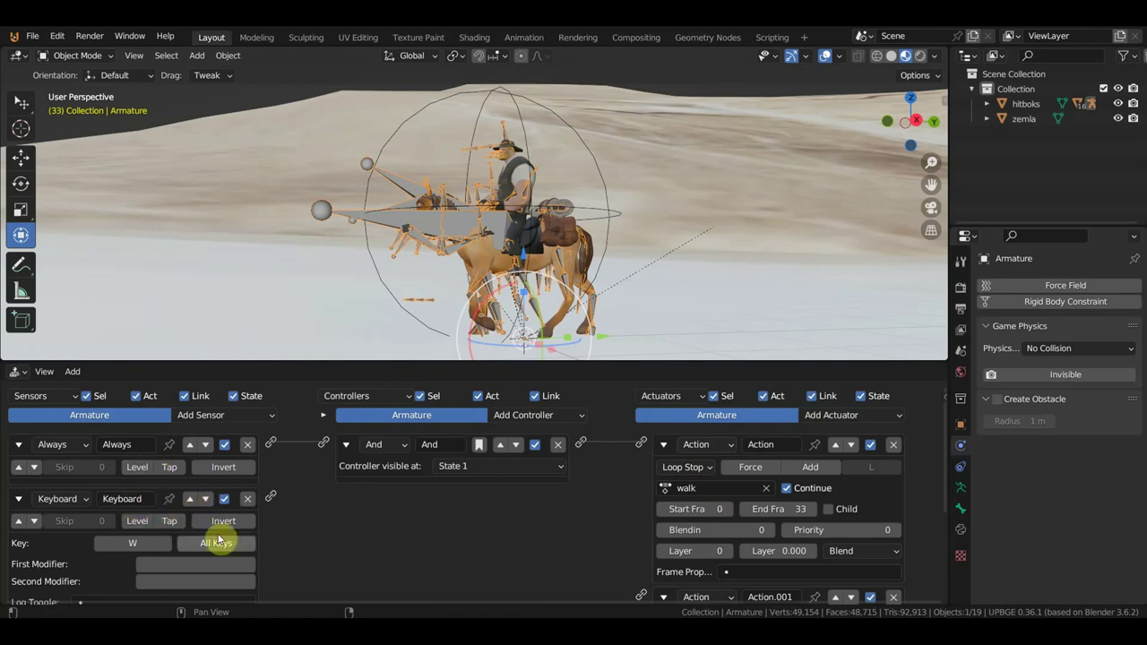
Switch the actuator to Sit with End Frame 80 and Priority 1, then test-play.
left_click(721, 487)
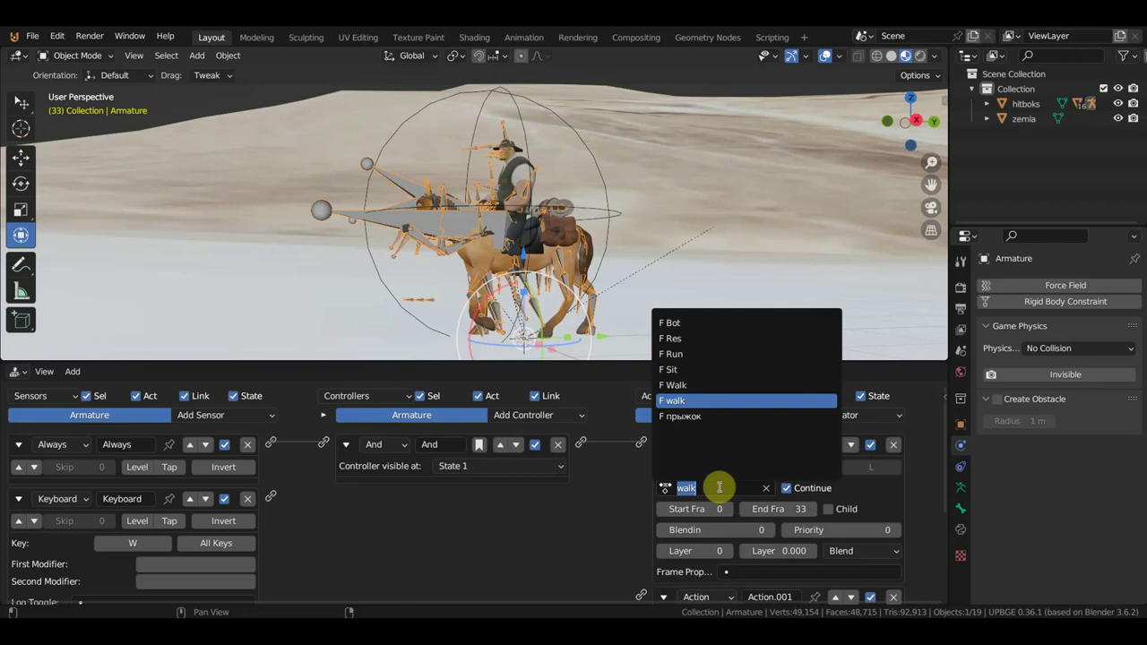
left_click(679, 369)
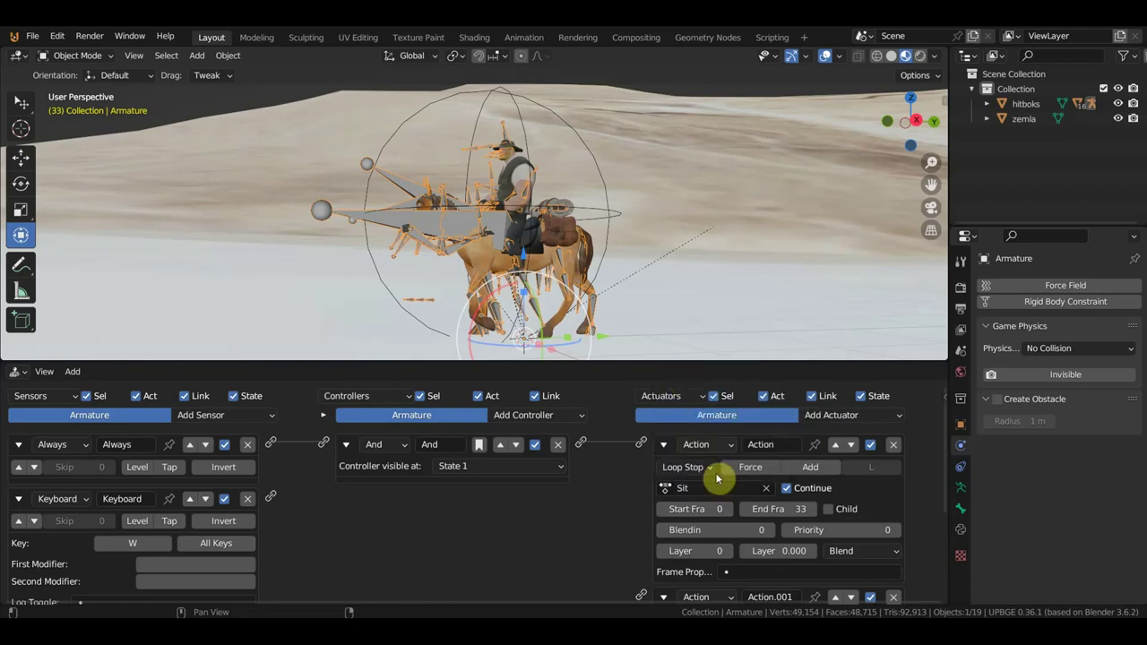
left_click(800, 509)
type("10")
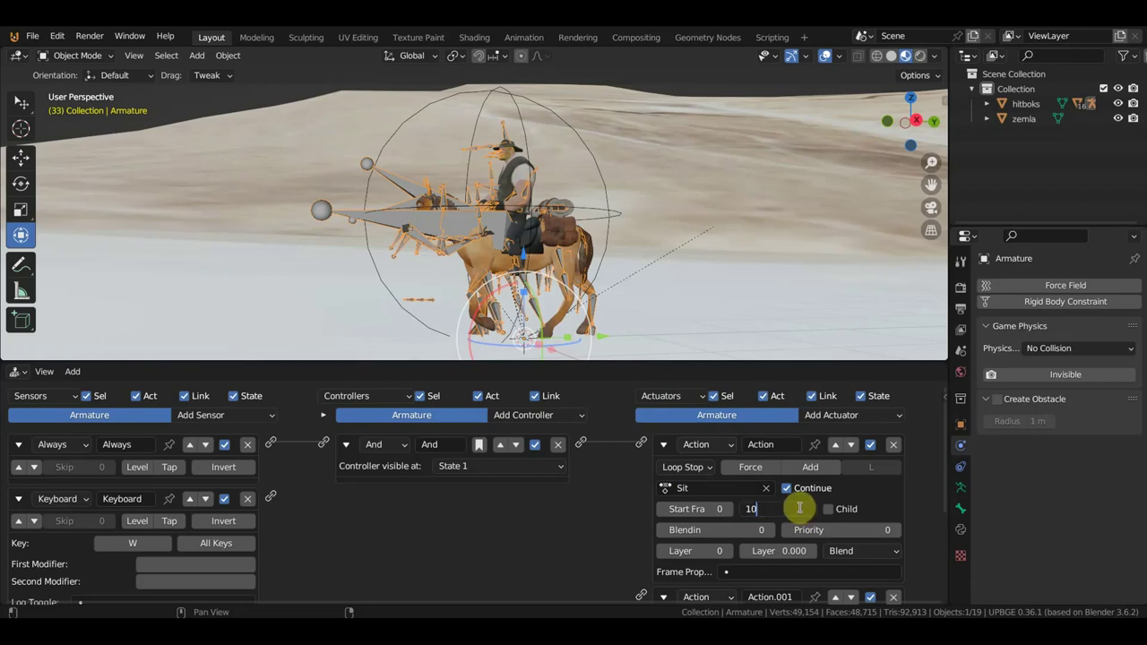
key("Return")
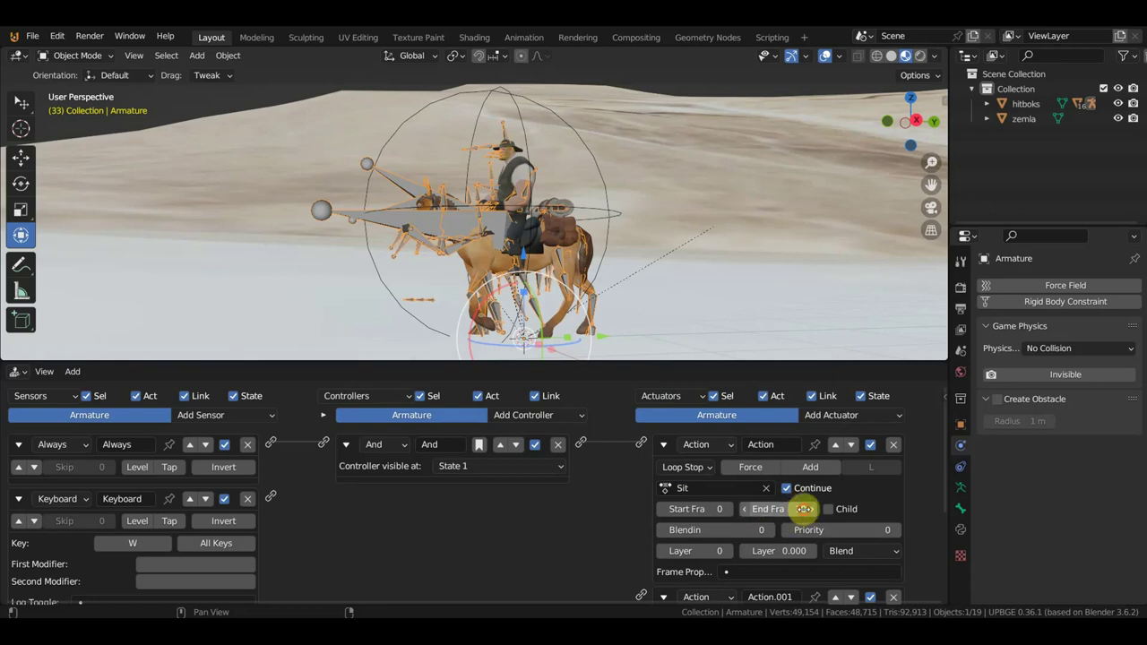
left_click(803, 509)
type("80")
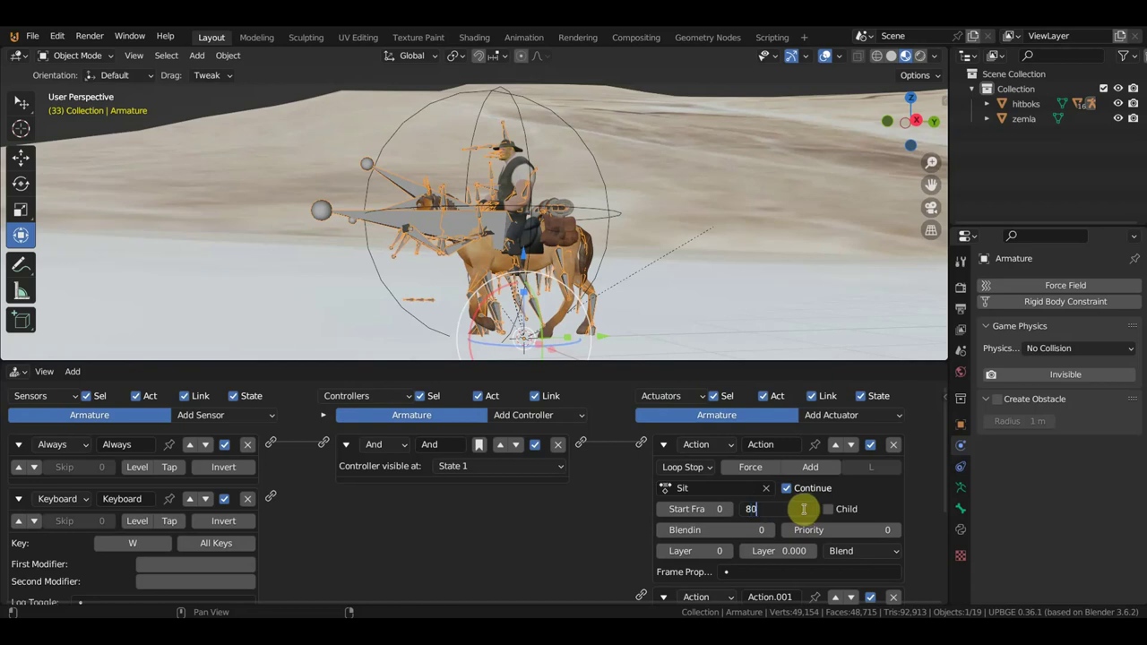
key("Return")
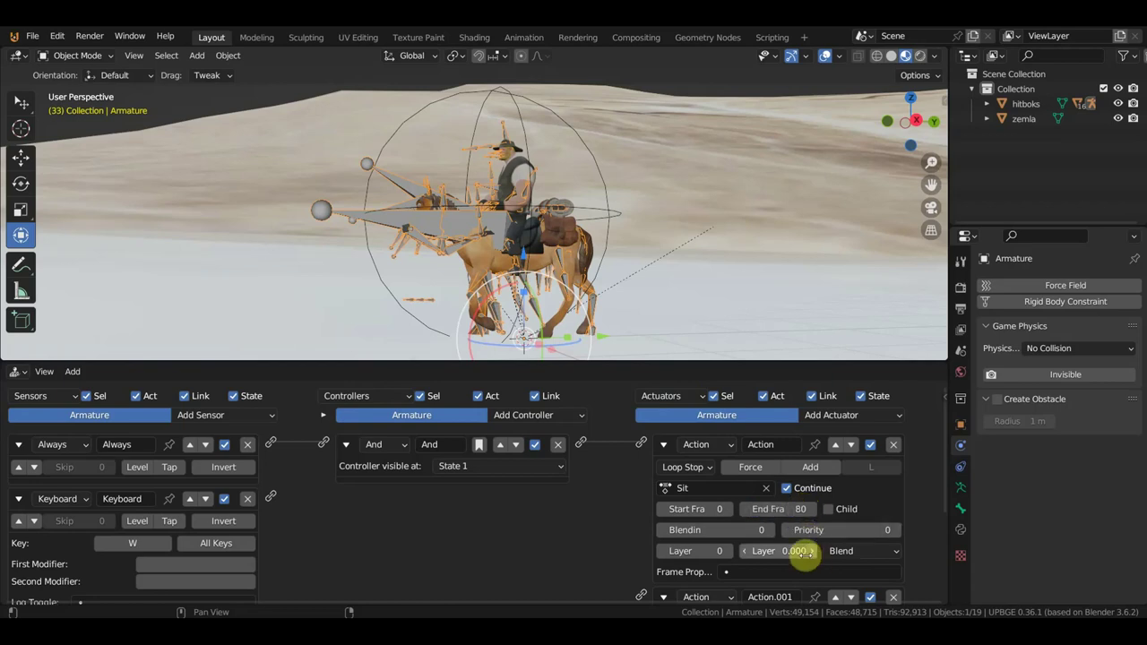
left_click(895, 532)
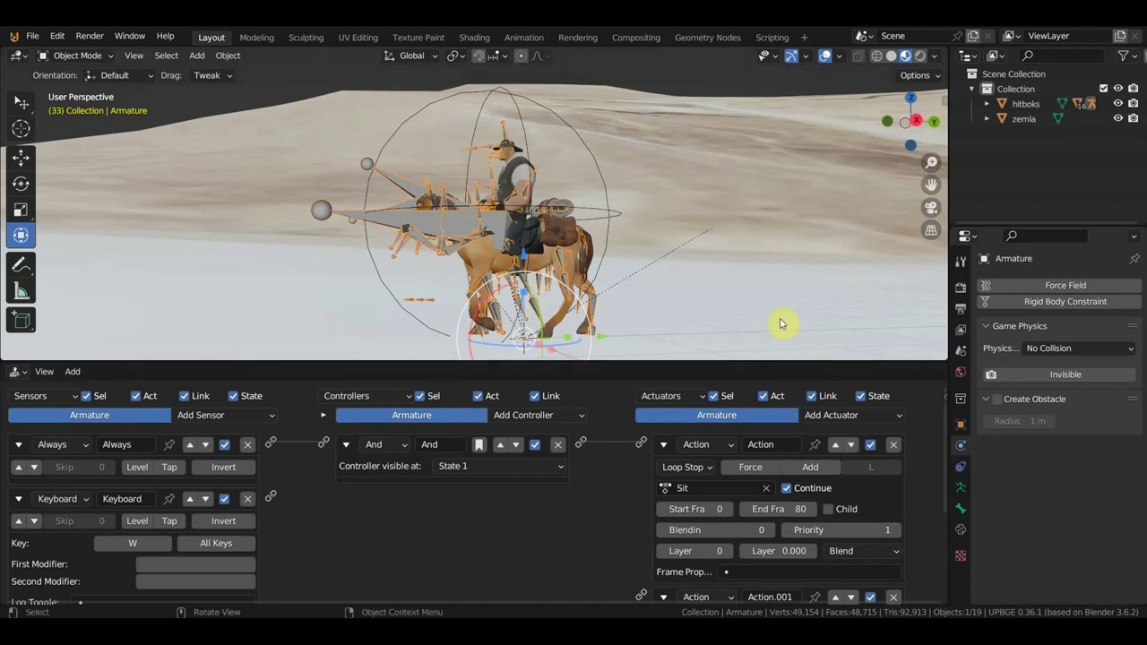
key("p")
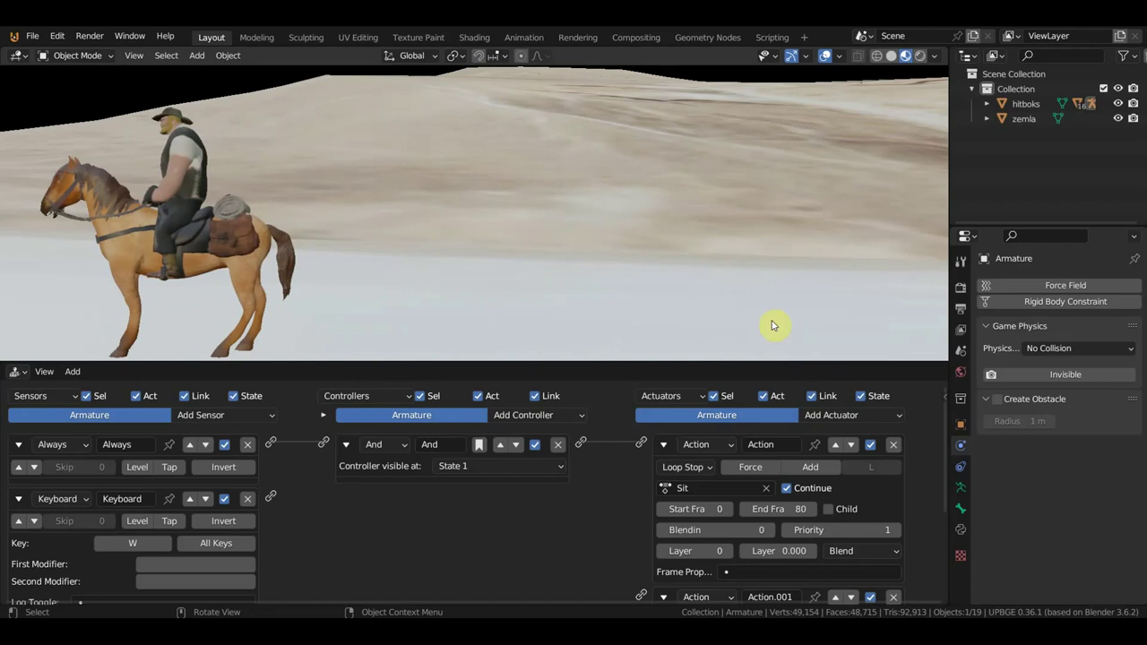
Stop the game, then delete the Sit Action actuator and the Always sensor.
key("Escape")
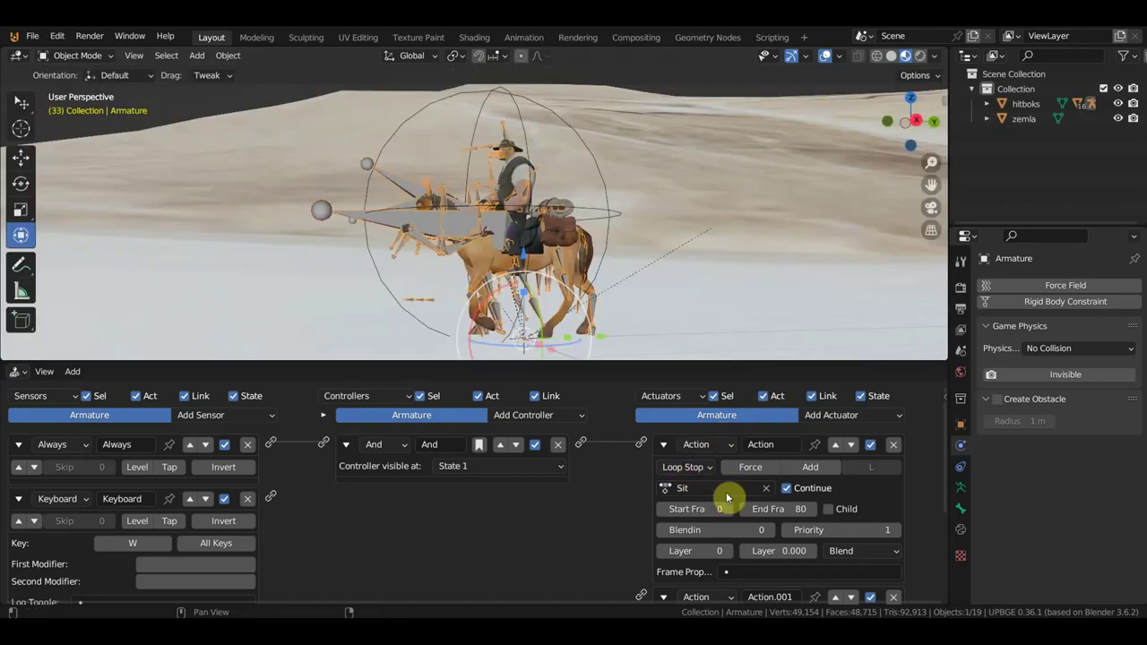
left_click(721, 488)
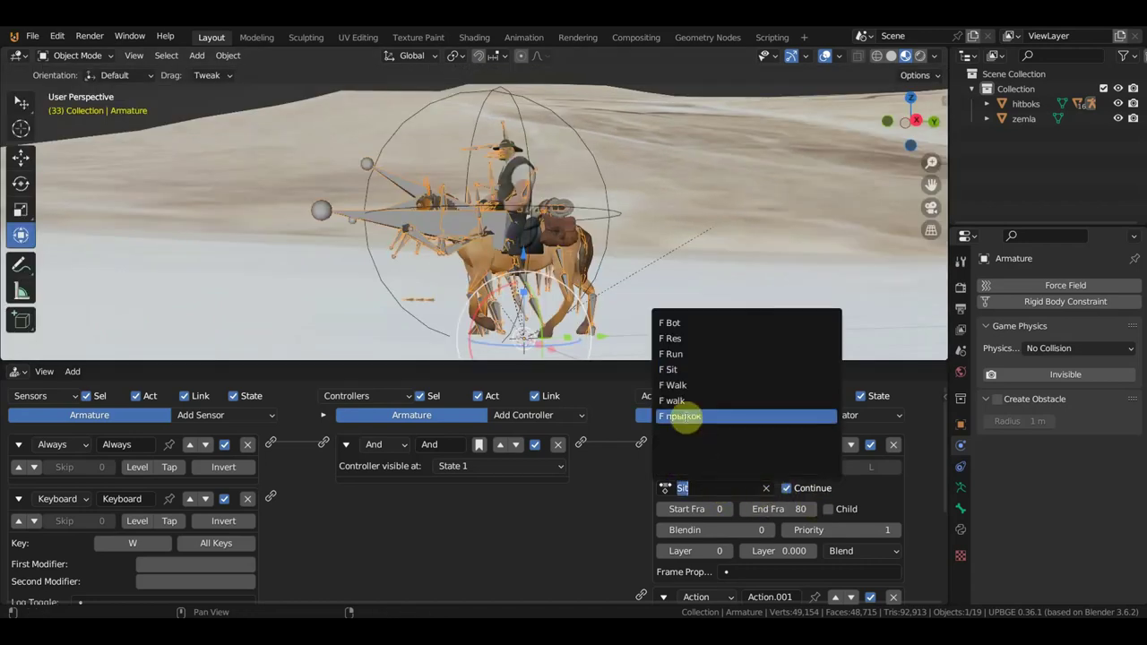
left_click(903, 502)
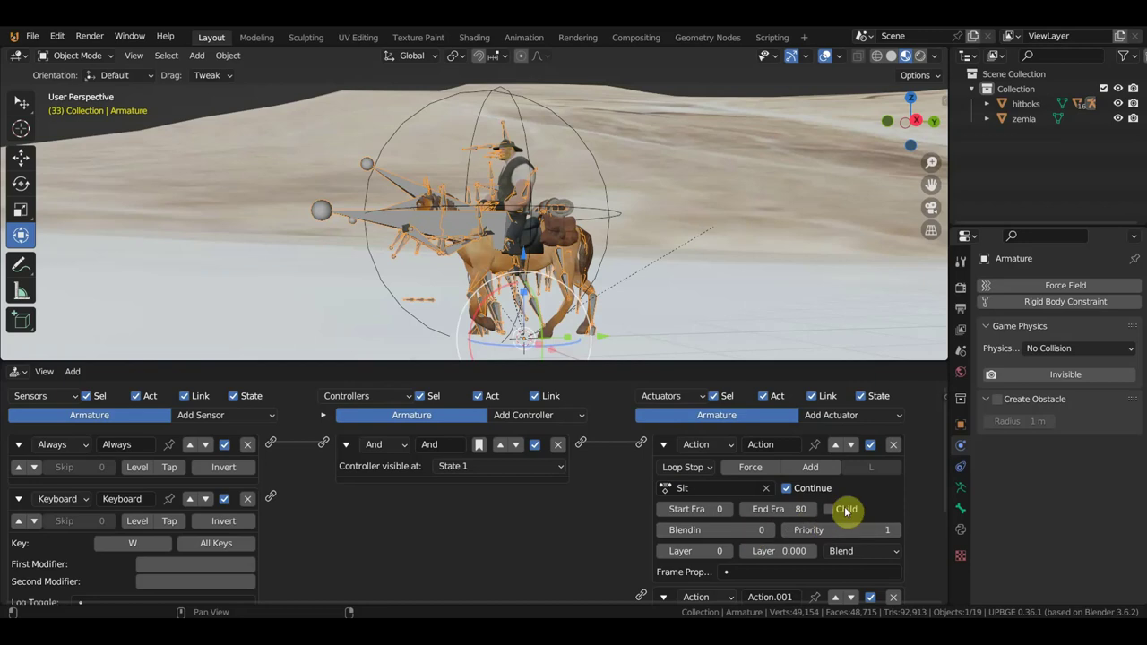
left_click(893, 445)
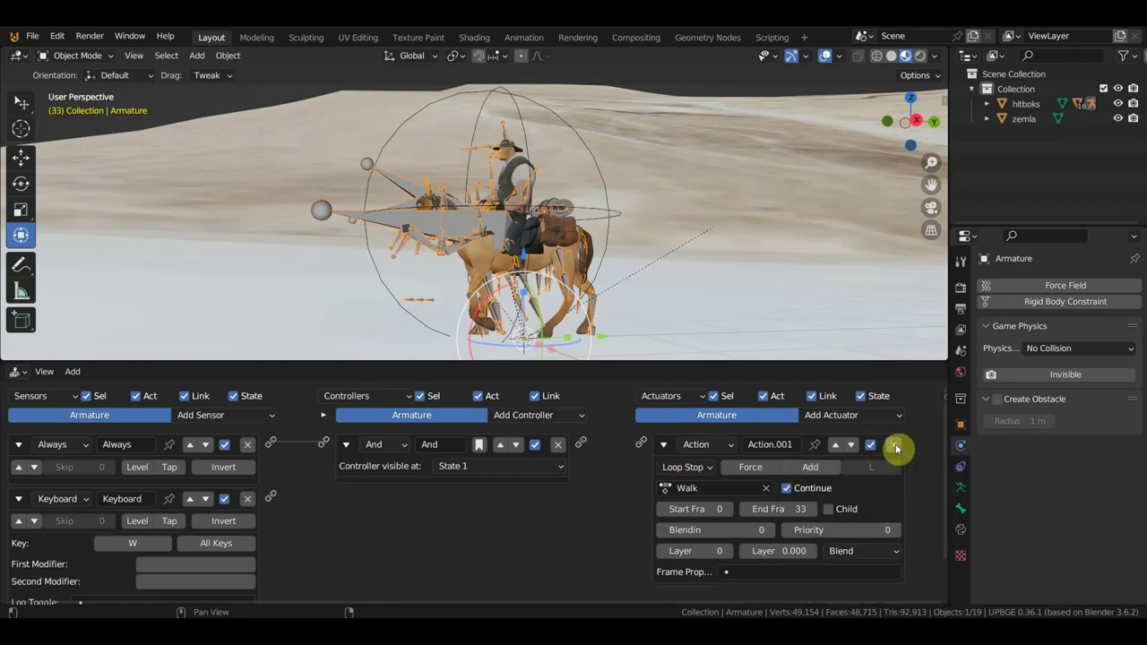
left_click(248, 445)
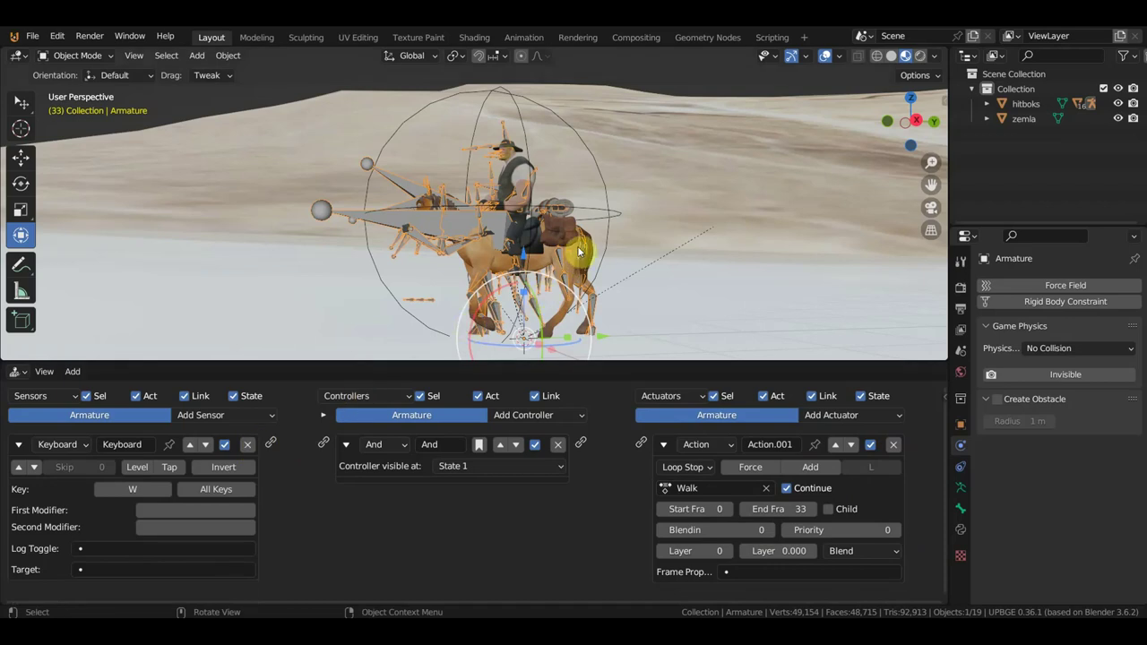
Play the game twice holding W, checking the horse walks forward with its Walk animation.
key("p")
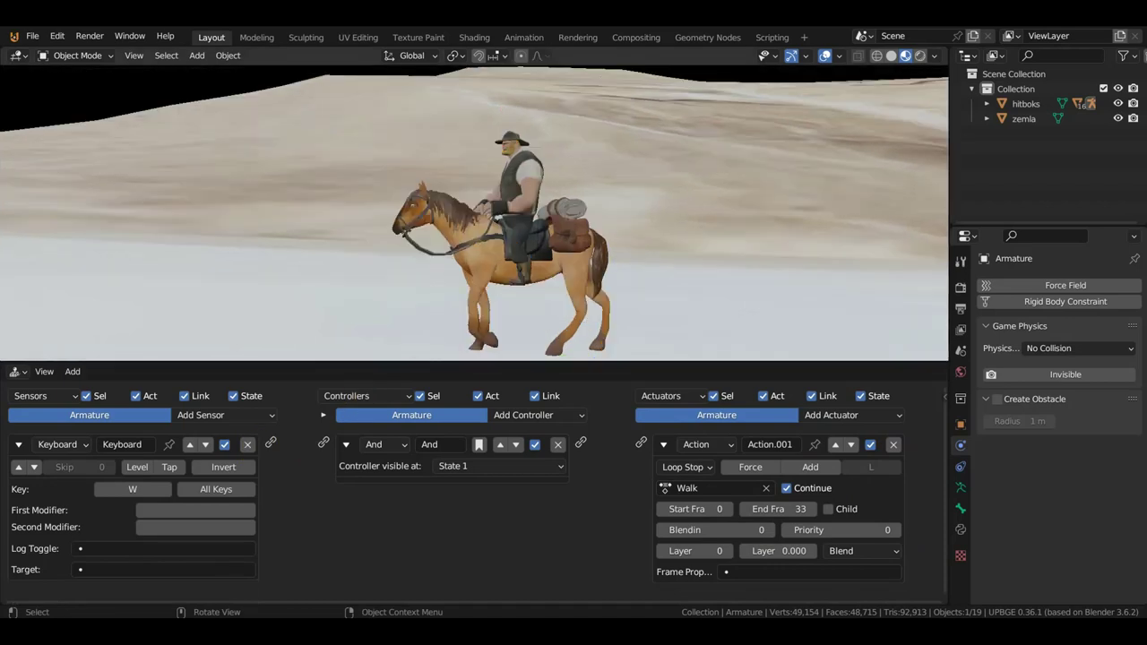
key("w")
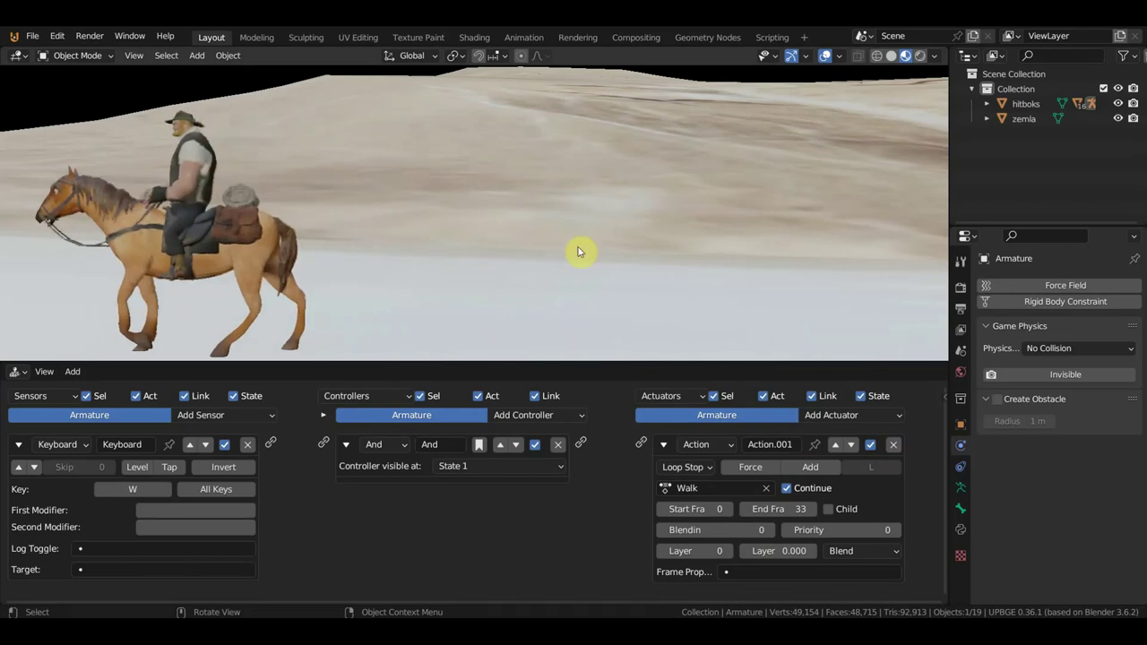
key("Escape")
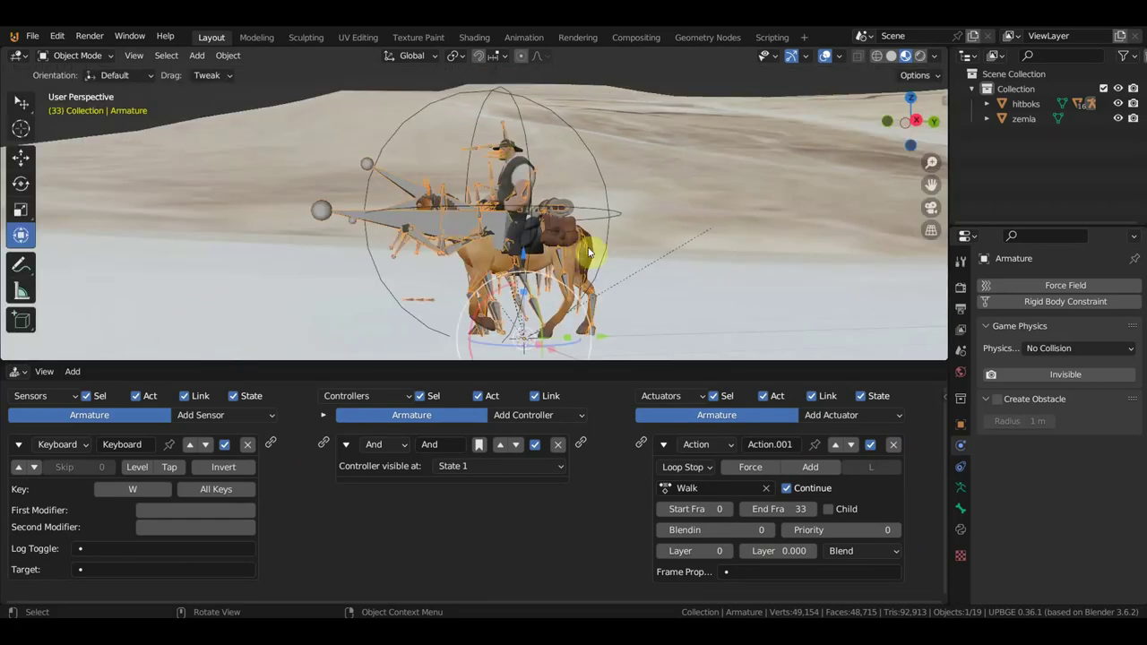
key("w")
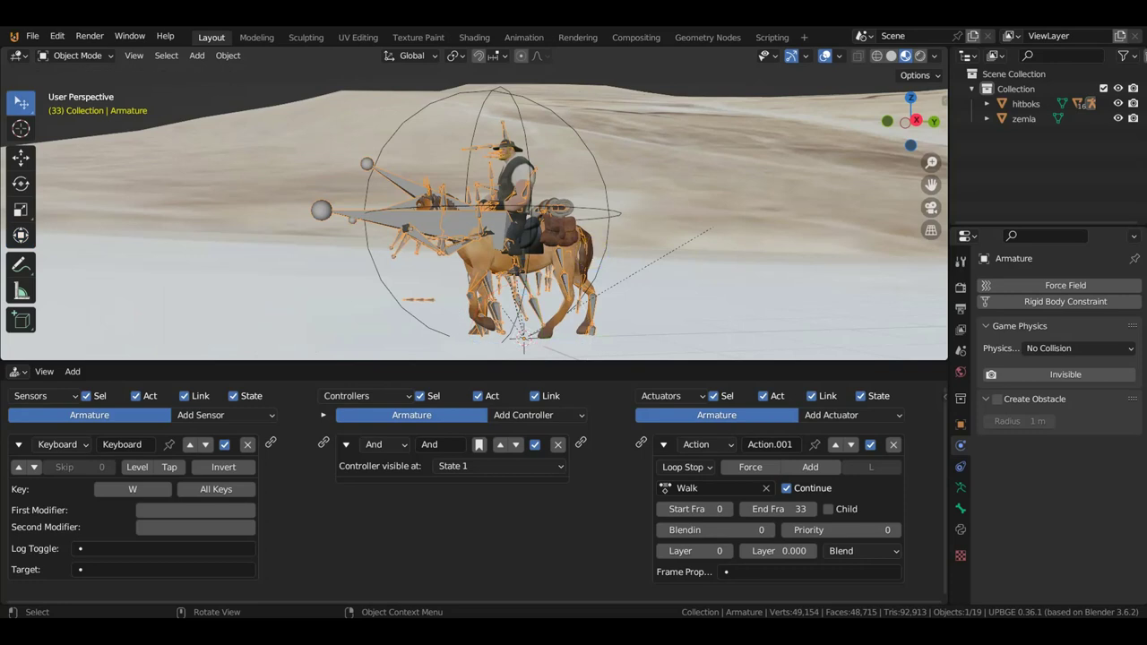
key("p")
key("w")
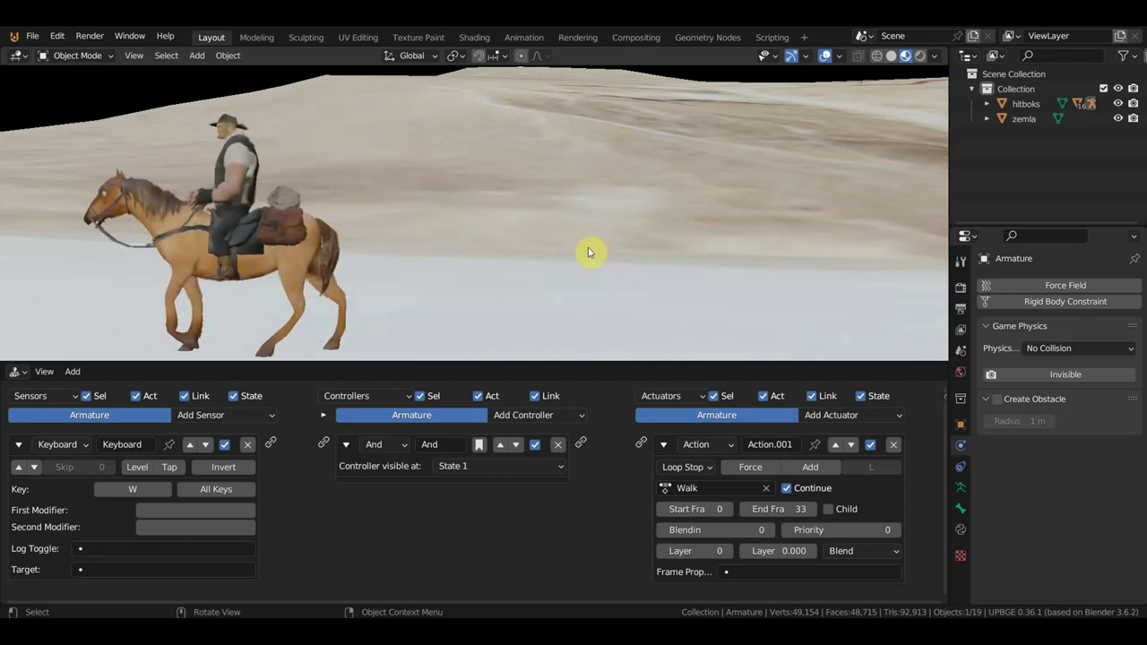
key("Escape")
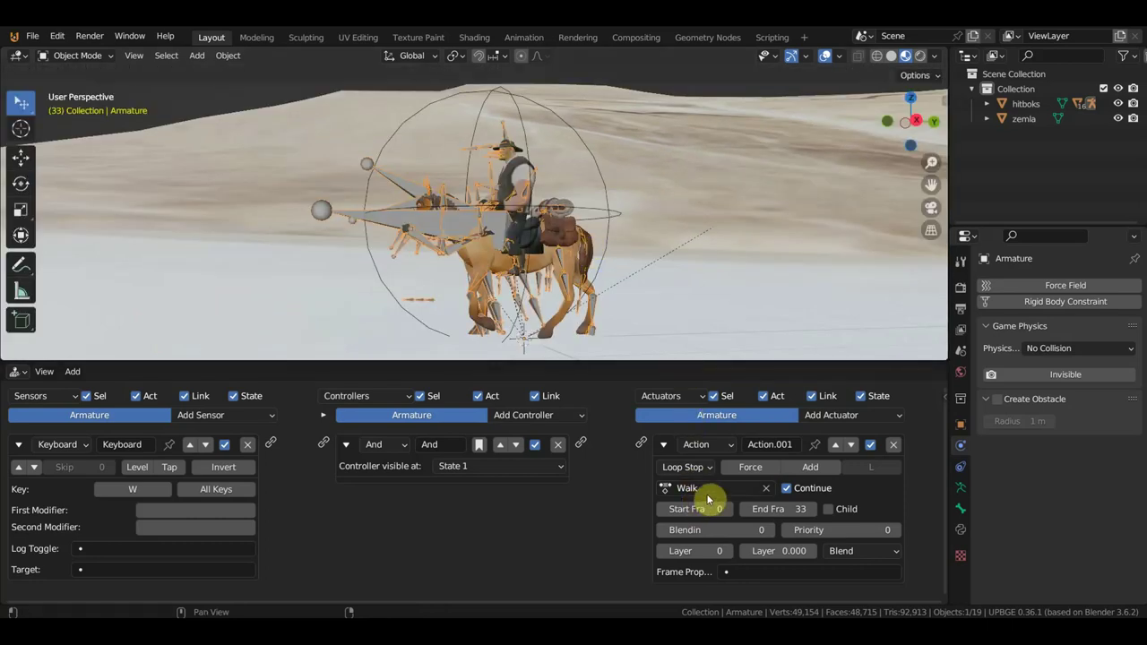
Link the Always sensor through And to Sit, and the W Keyboard sensor to Walk Action.001.
left_click_drag(274, 448, 324, 445)
left_click_drag(581, 443, 642, 444)
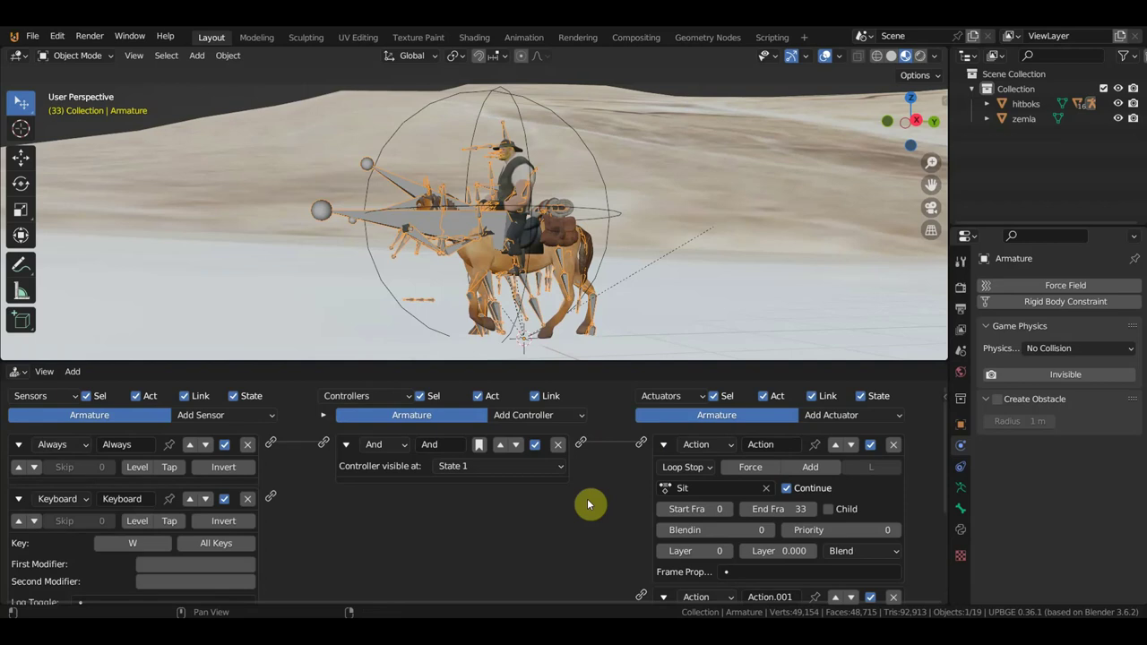
left_click_drag(270, 498, 642, 596)
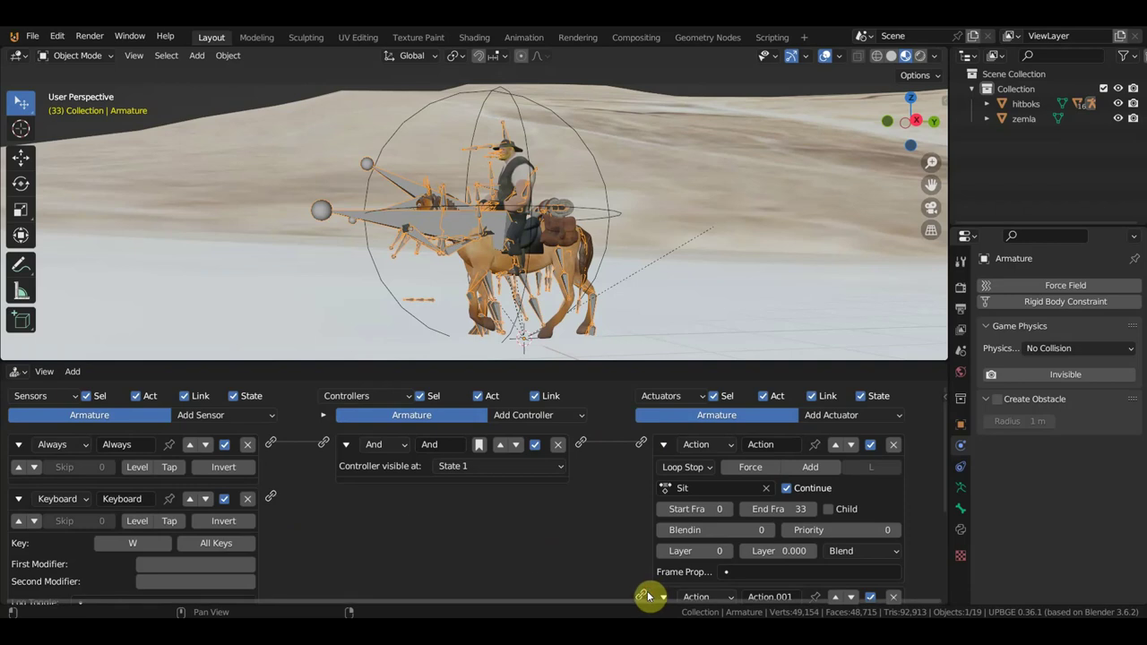
scroll(628, 583, "down", 2)
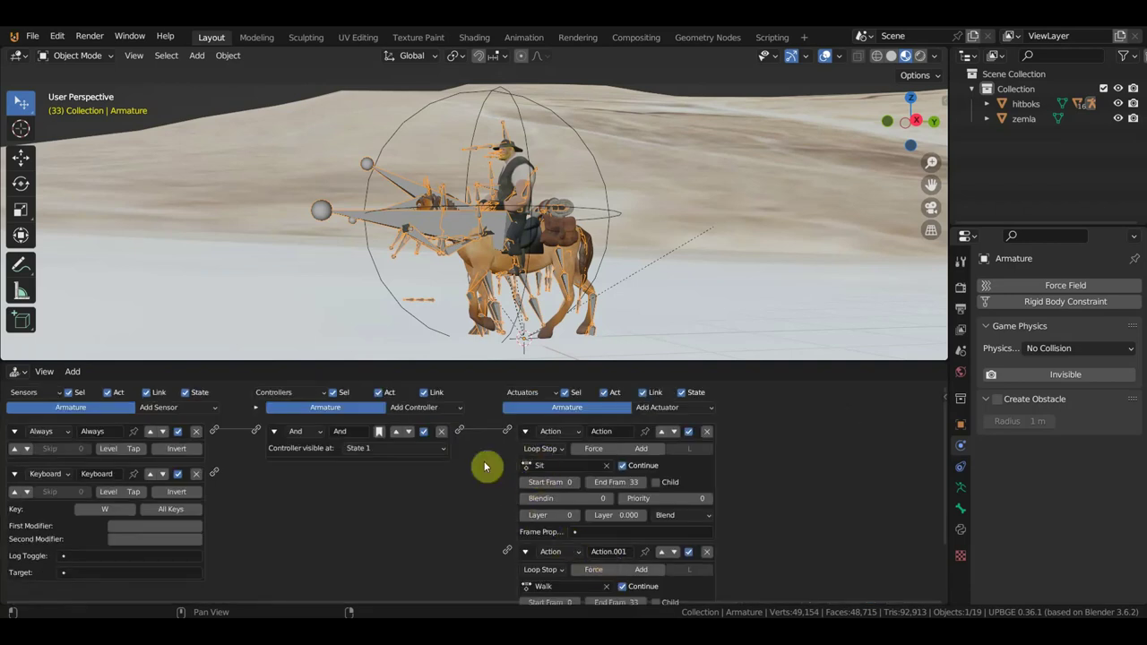
mouse_move(215, 472)
left_mouse_down()
mouse_move(351, 525)
mouse_move(513, 556)
left_mouse_up()
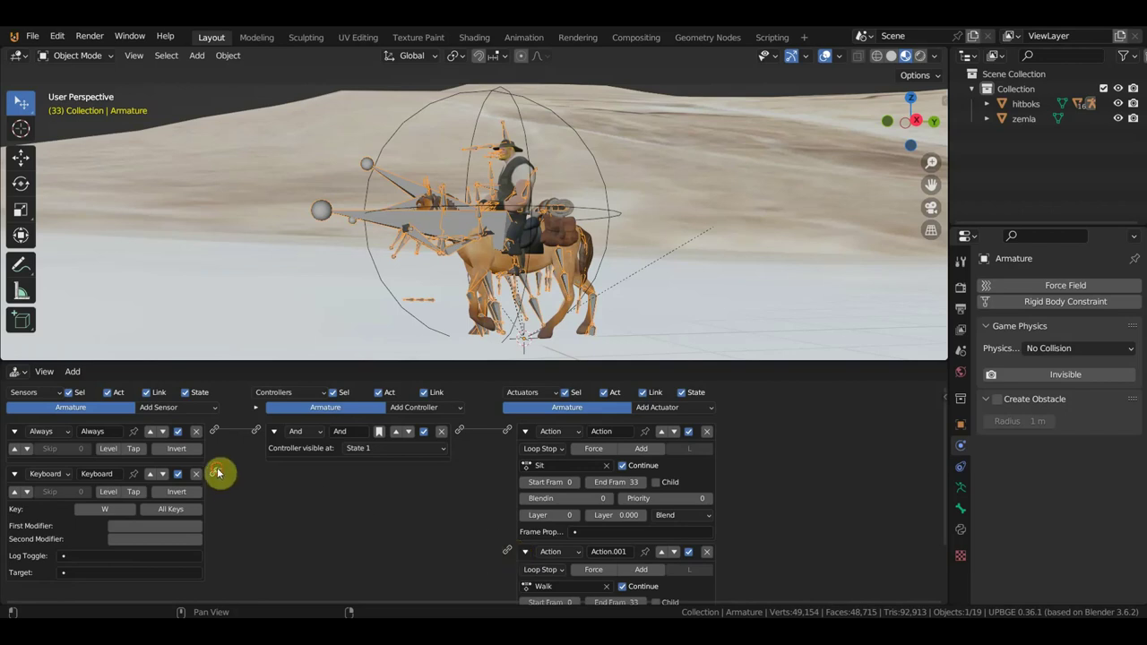
left_click_drag(215, 473, 508, 551)
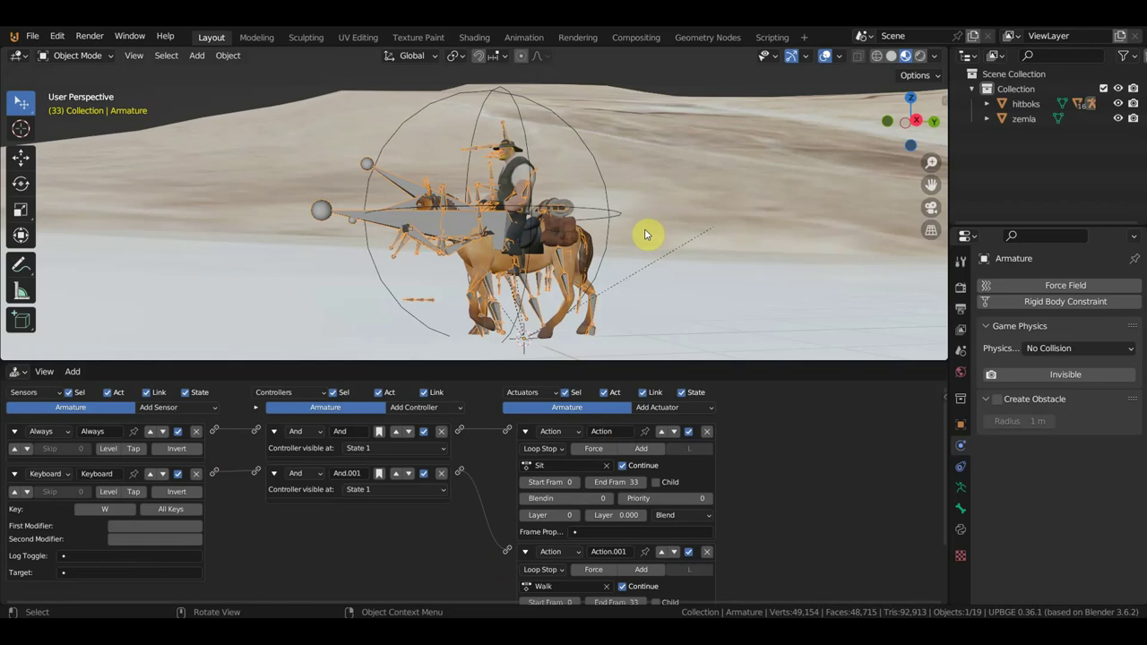
key("p")
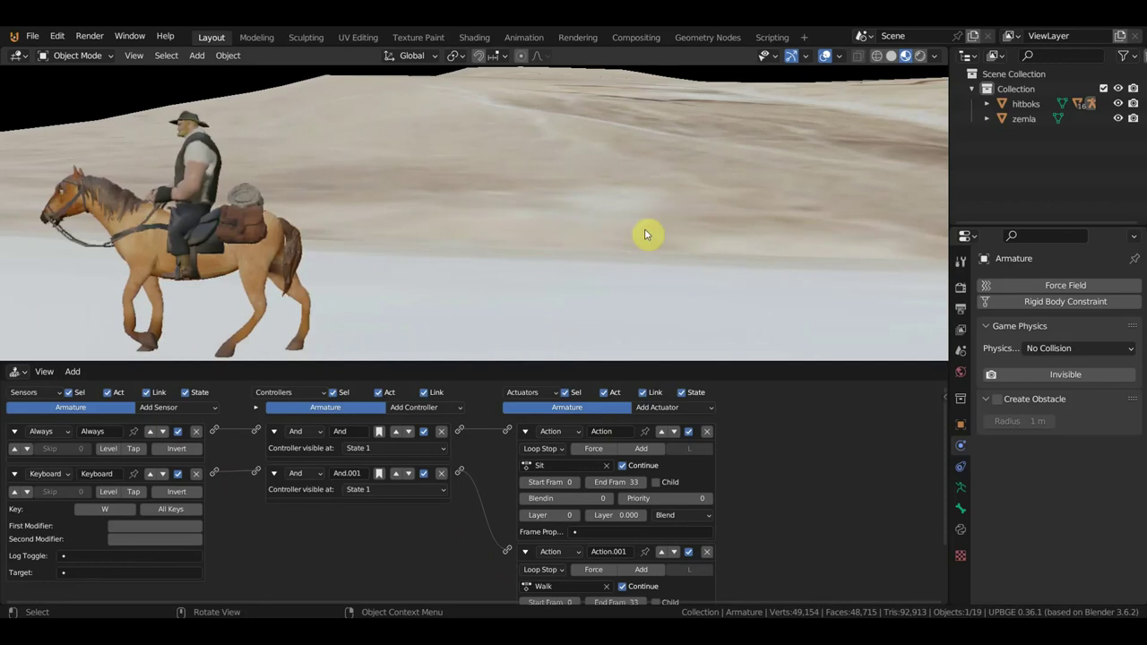
key("Escape")
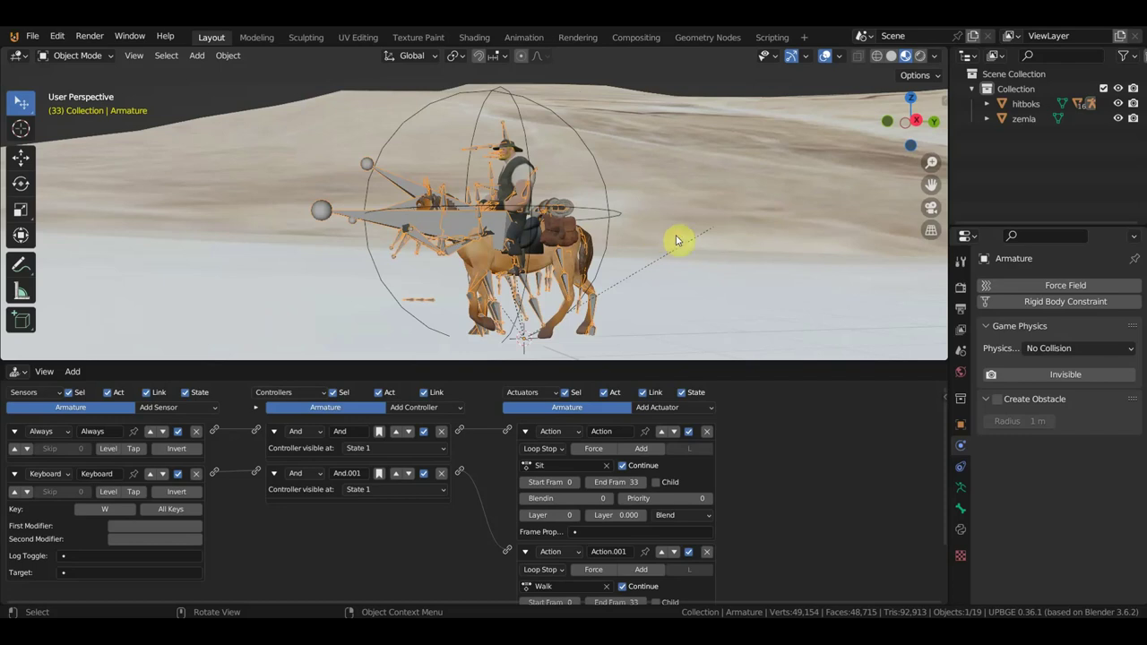
middle_click_drag(677, 240, 625, 254)
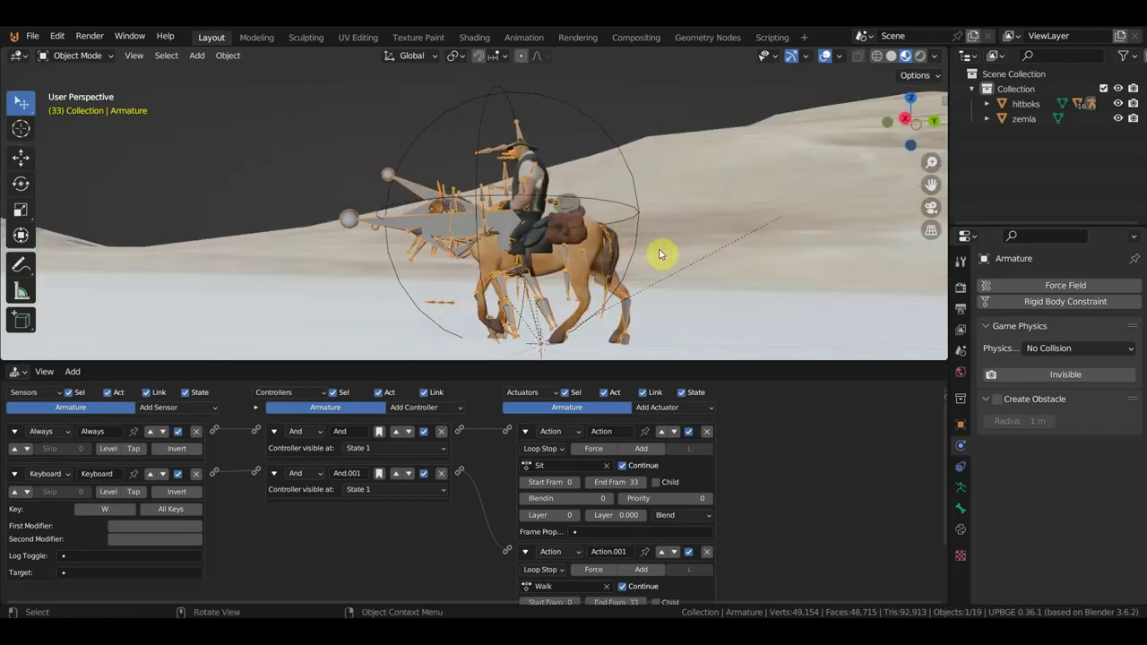
Add a Camera object and look through it with Numpad 0.
key("shift+a")
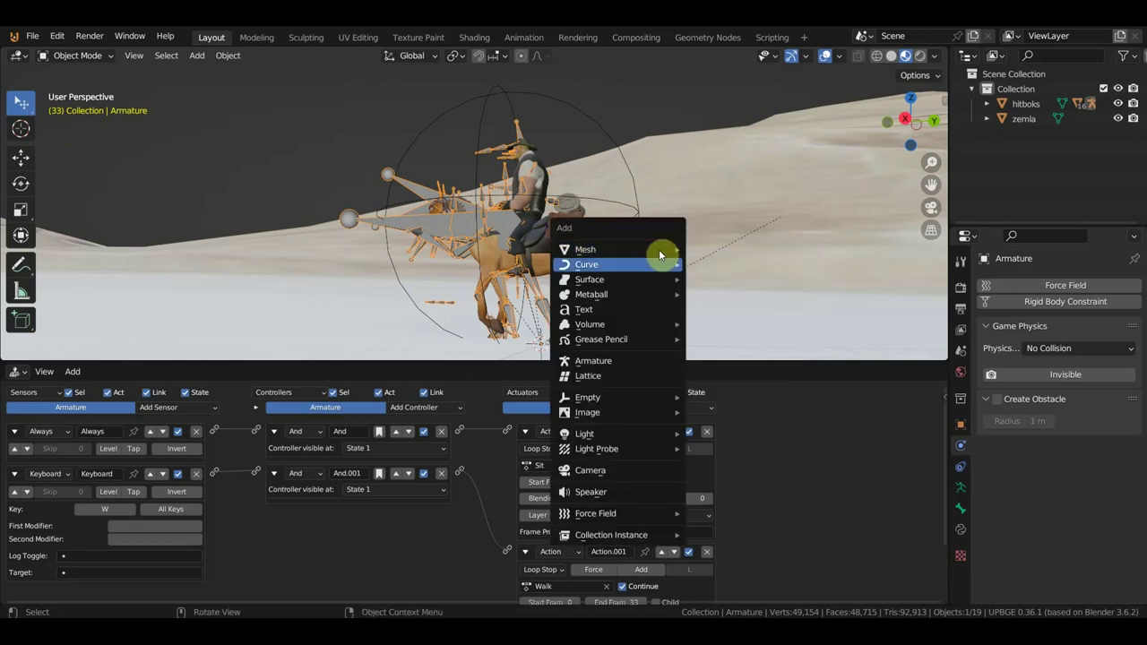
left_click(613, 475)
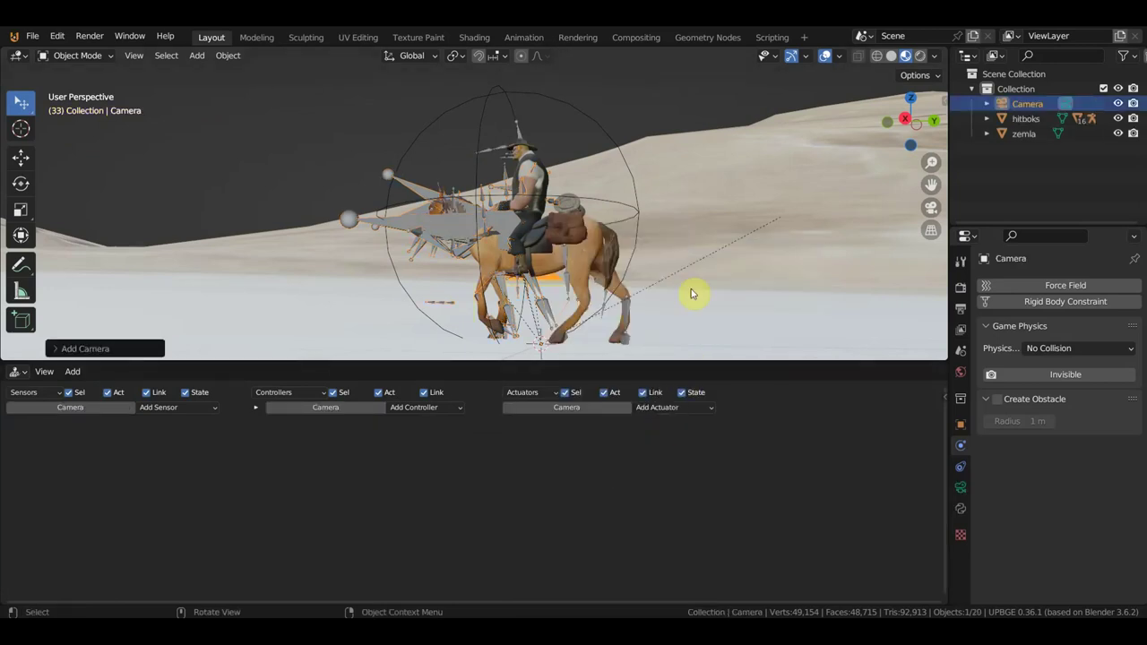
key("KP_0")
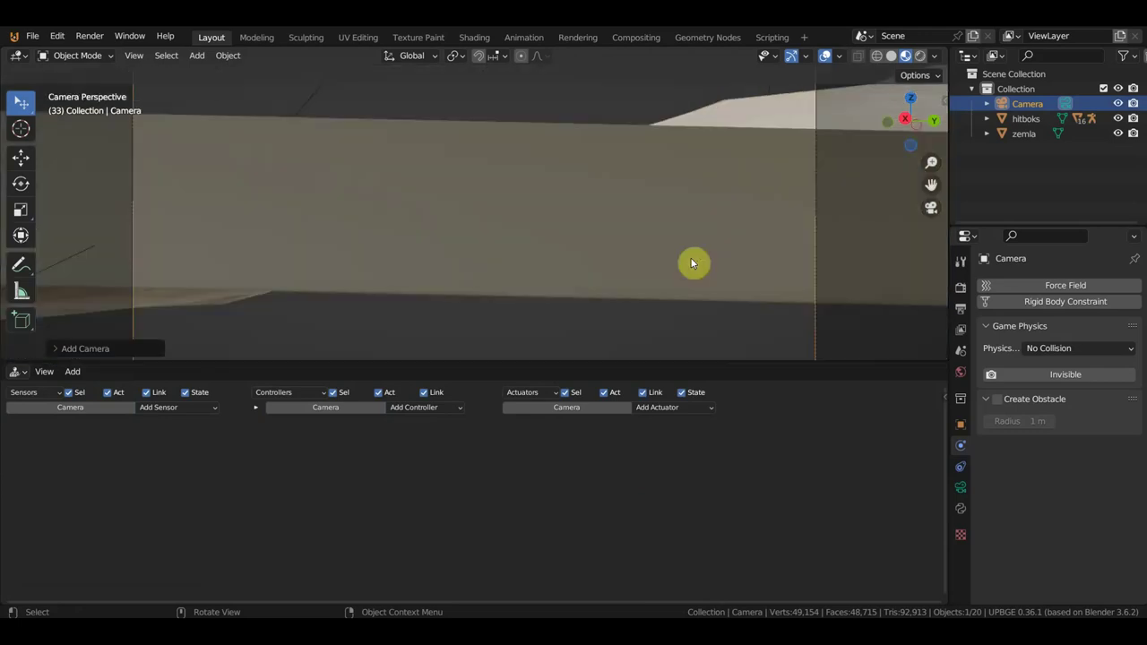
Fly the camera with walk navigation to a close side view of the horse and rider.
key("shift+grave")
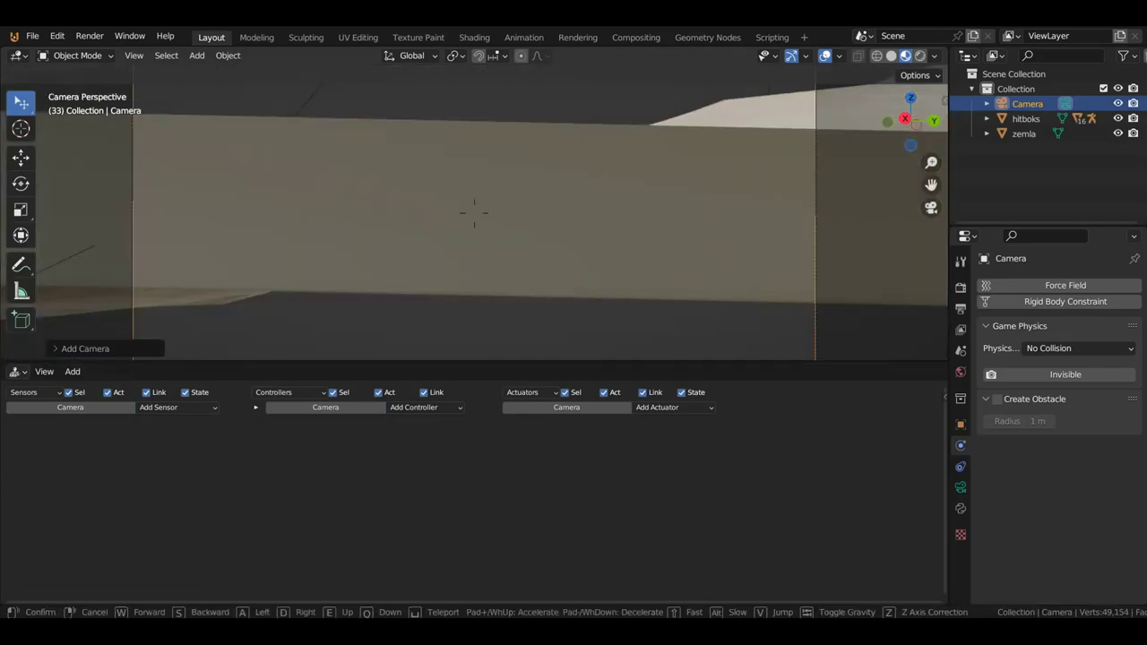
key("s")
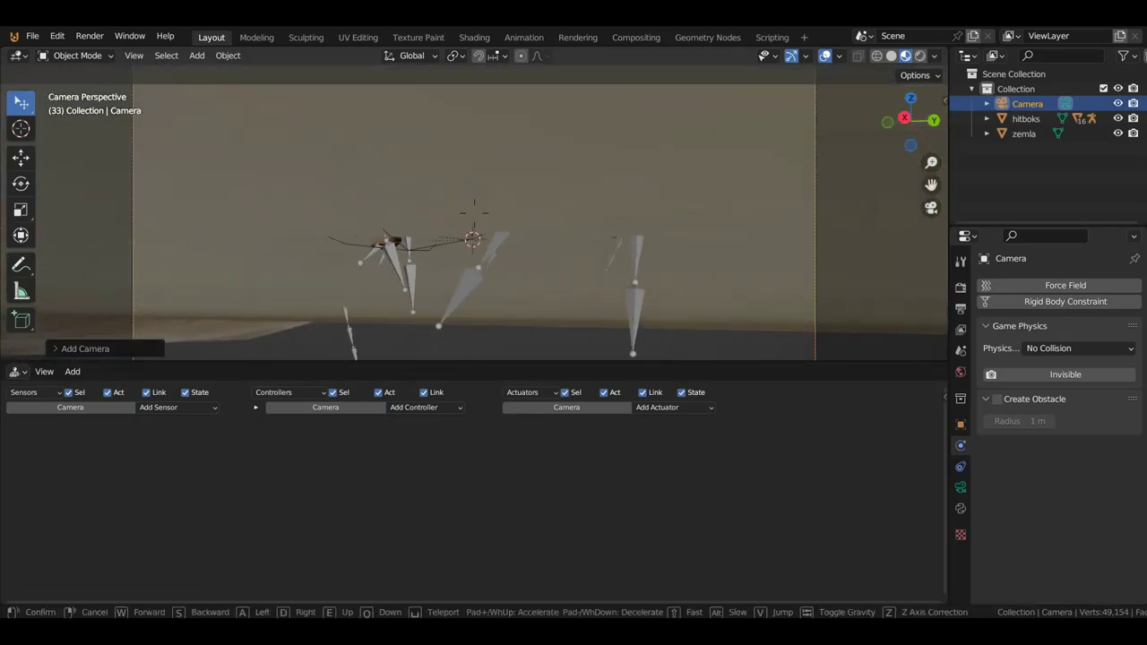
key("w")
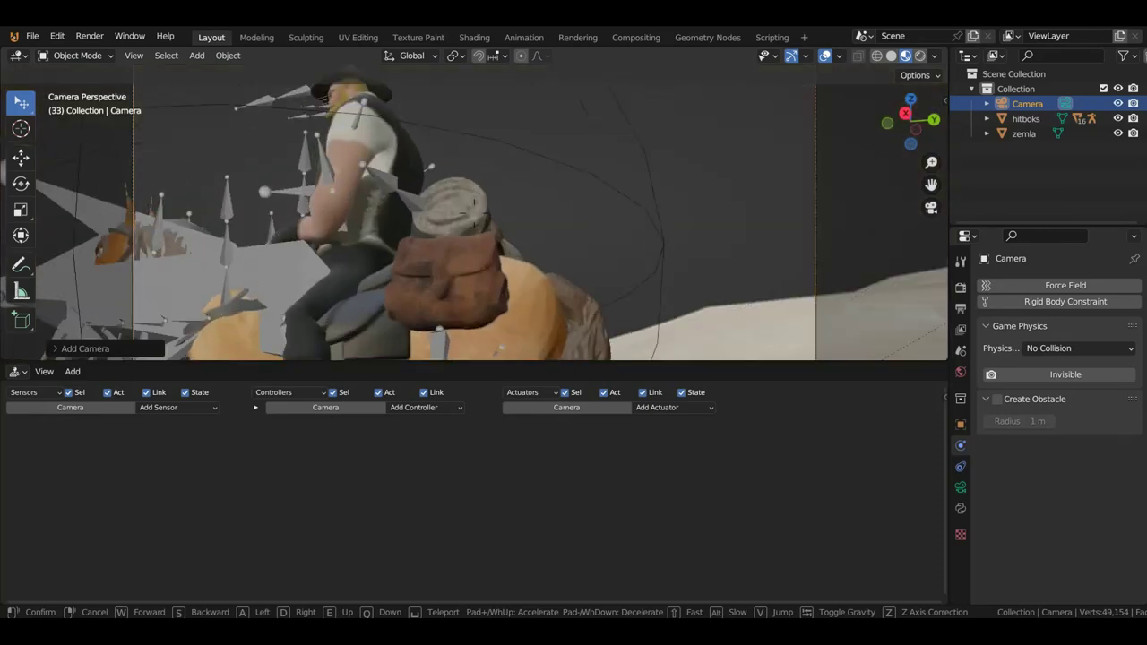
key("s")
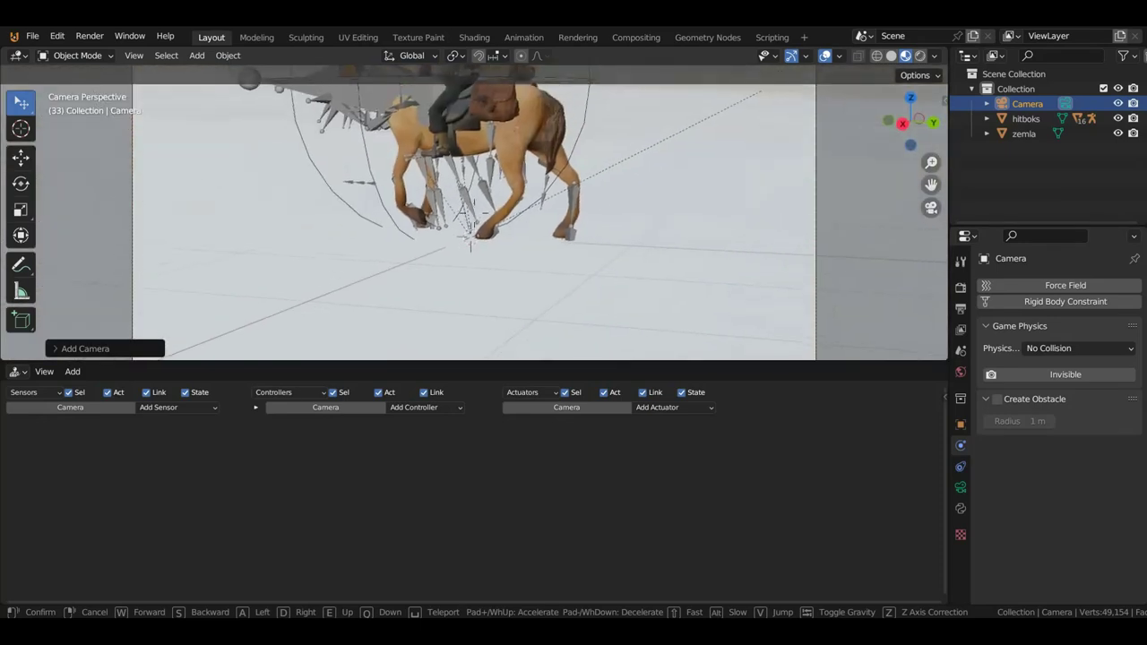
key("w")
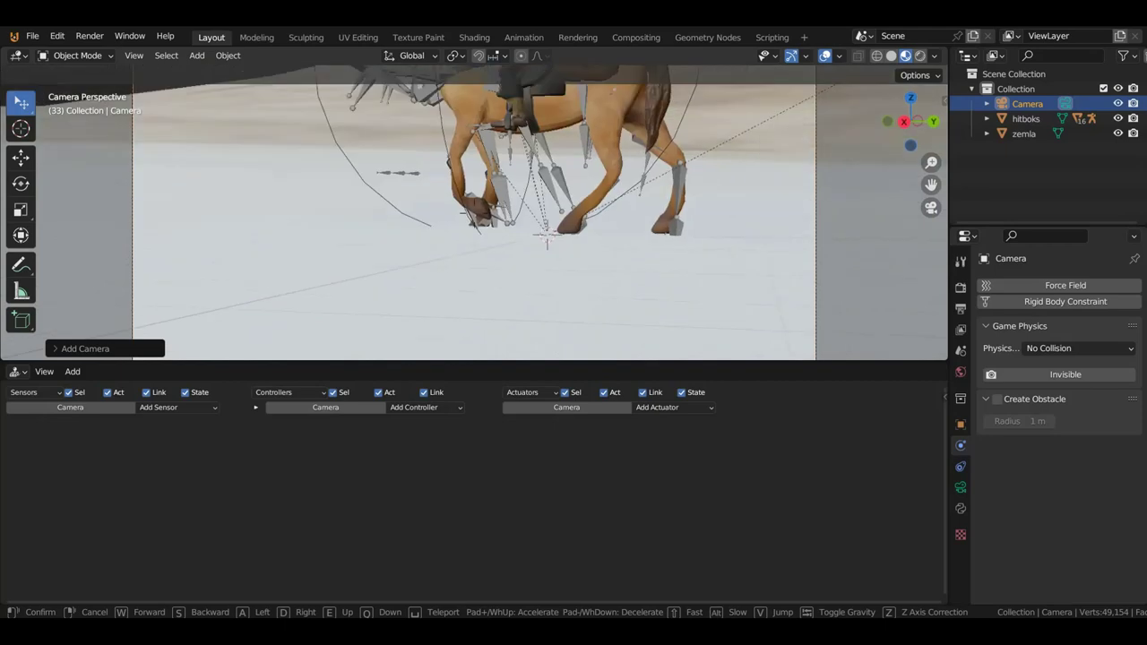
key("w")
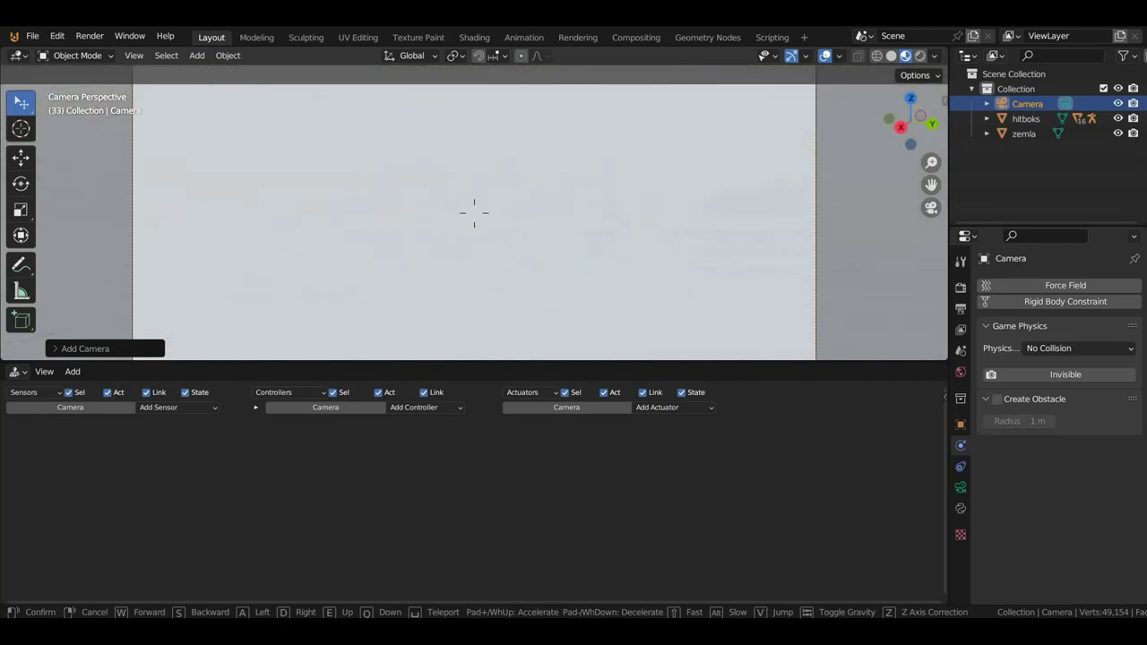
key("s")
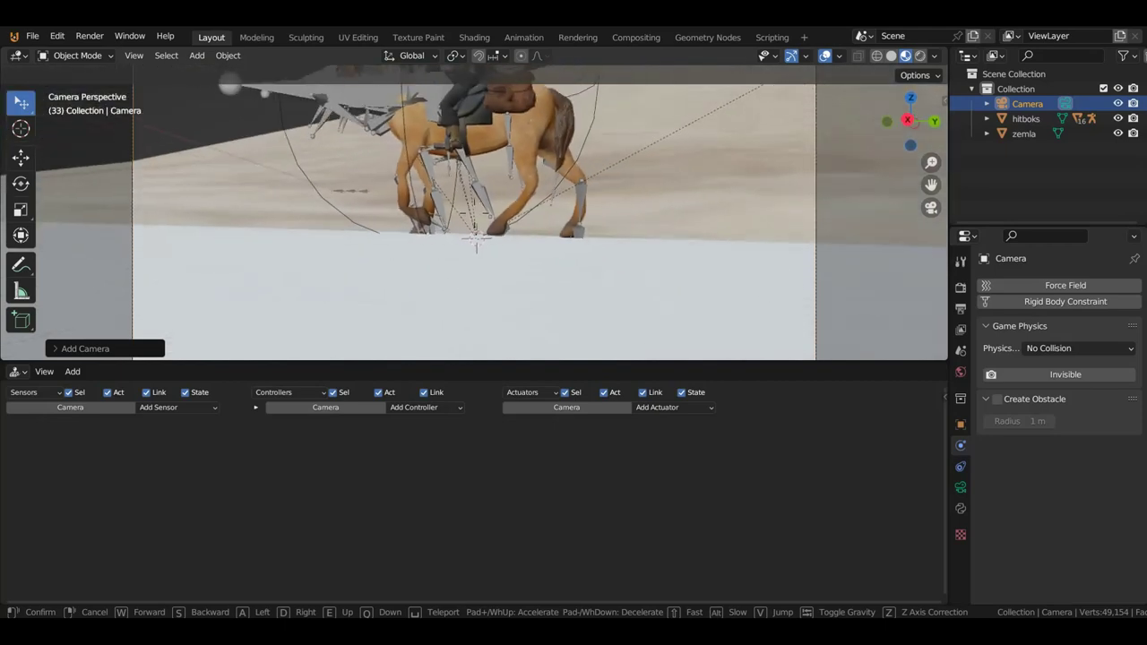
key("a")
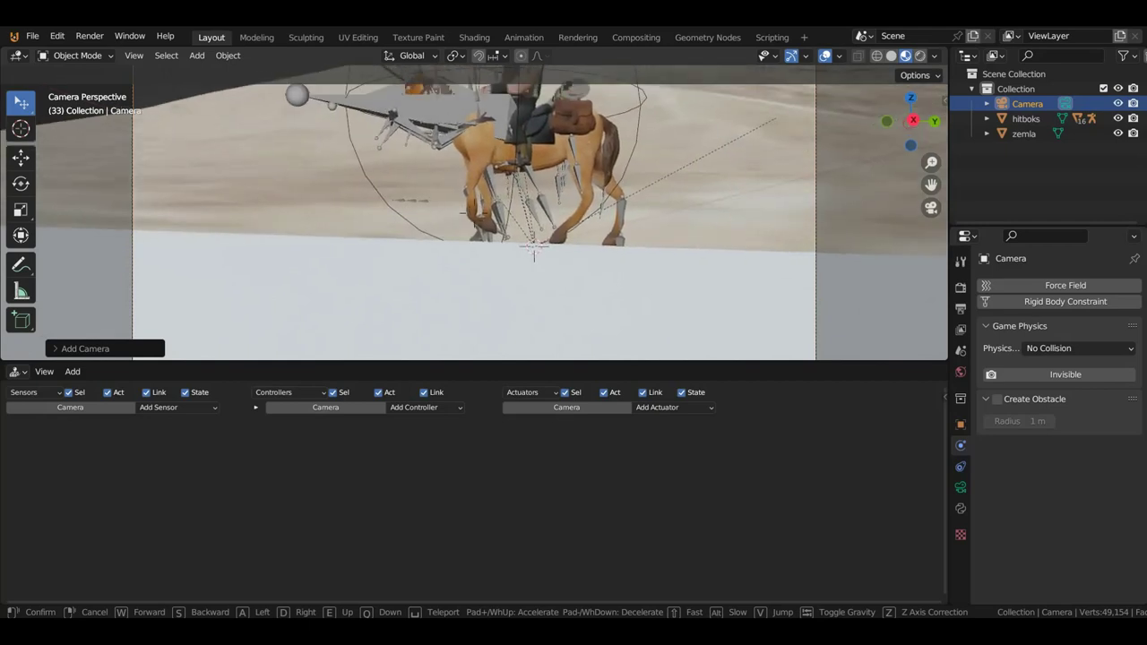
key("w")
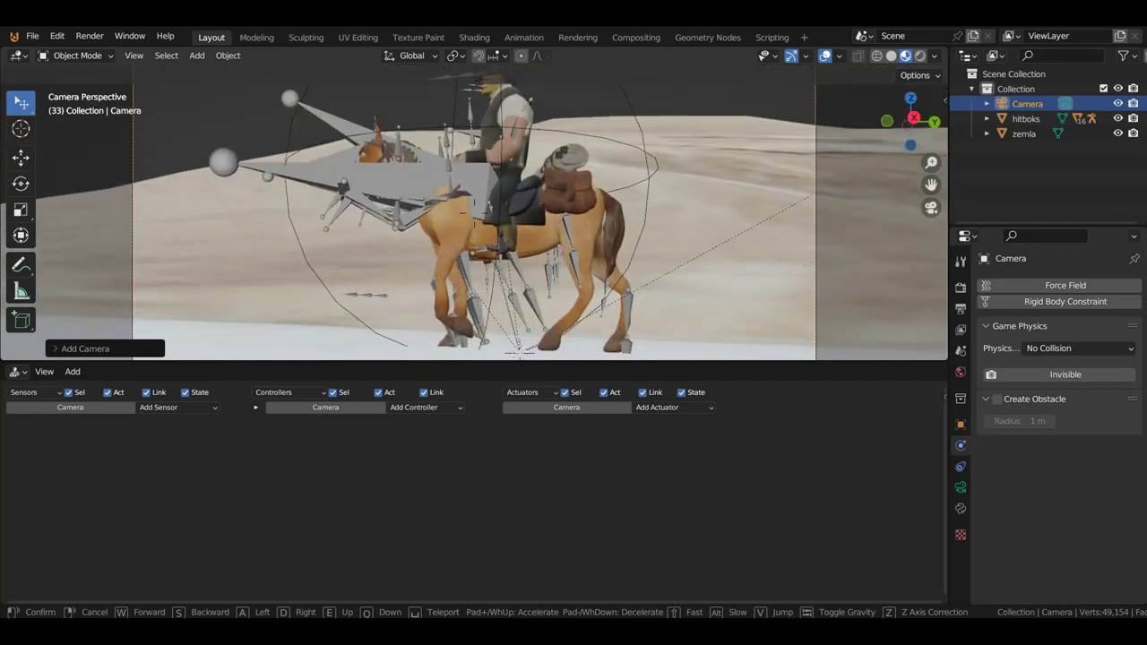
left_click(693, 261)
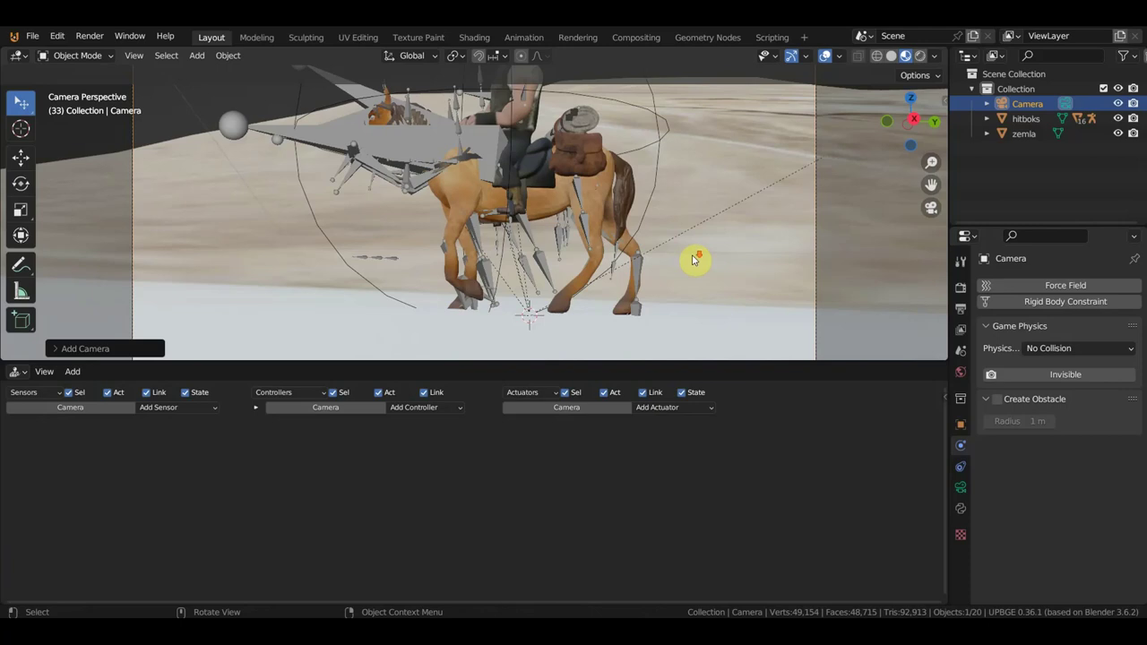
Play the game through the new camera, then drag the viewport border down to enlarge it.
scroll(692, 257, "down", 3)
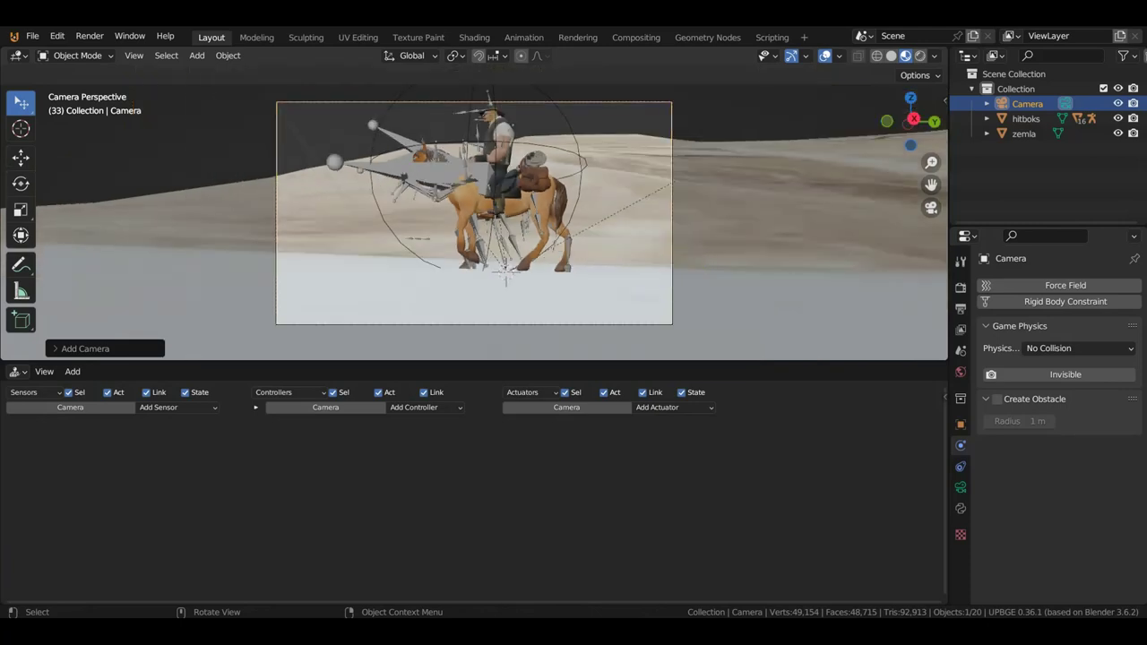
key("p")
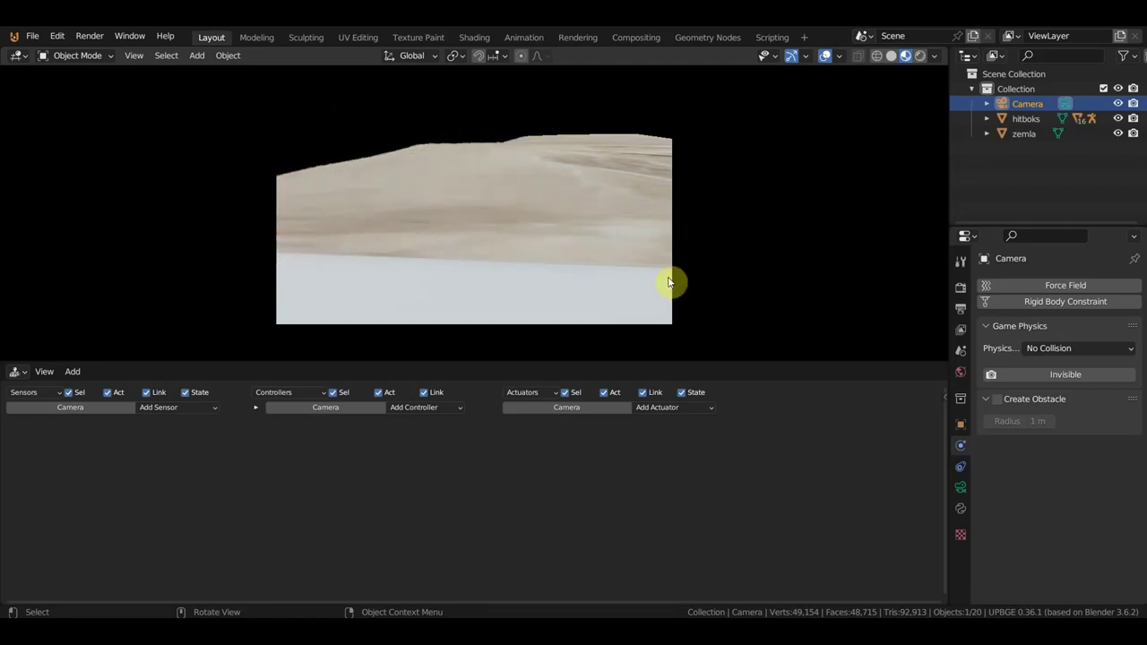
key("Escape")
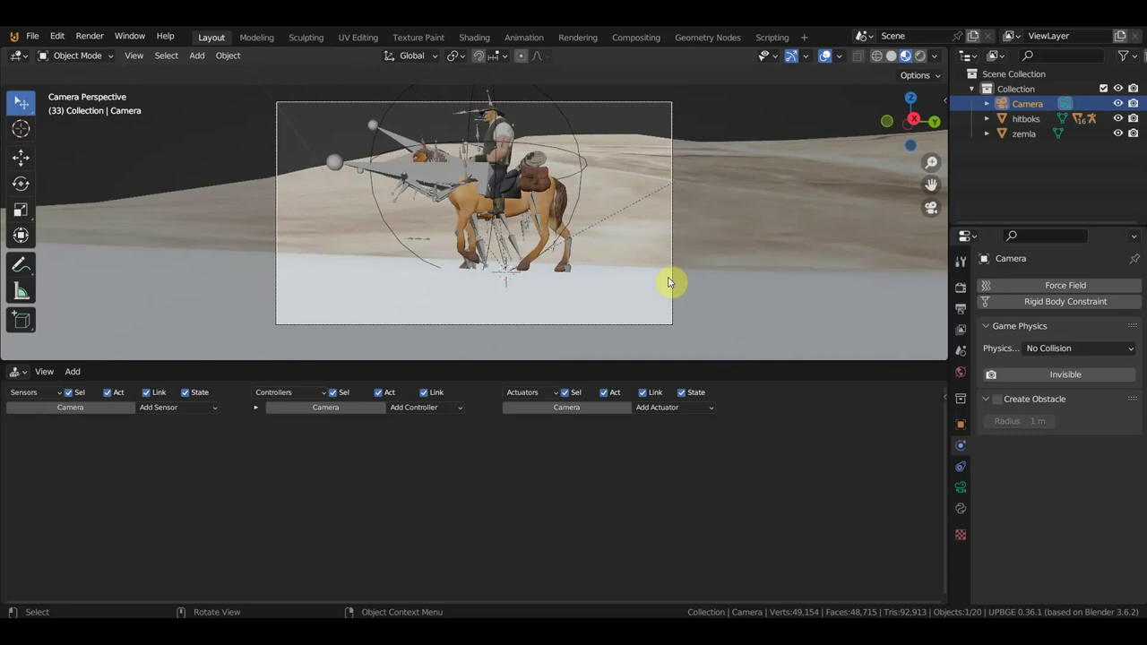
mouse_move(673, 362)
left_mouse_down()
mouse_move(688, 440)
mouse_move(690, 567)
left_mouse_up()
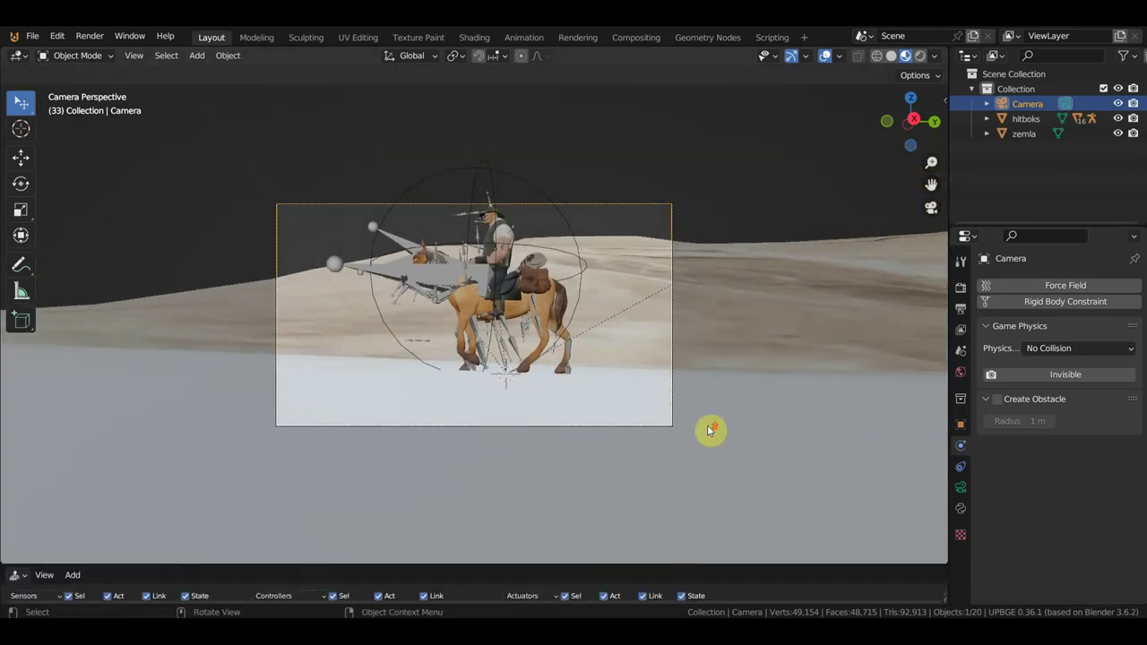